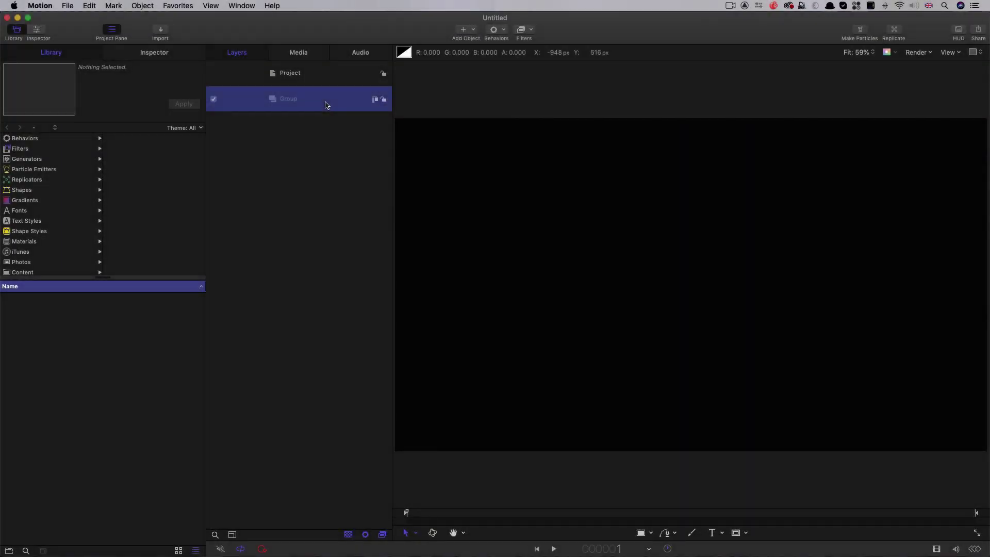
Set the project frame to 540 × 1920 with a duration of 00:00:30:00.
double_click(326, 105)
key("super+3")
left_click(136, 173)
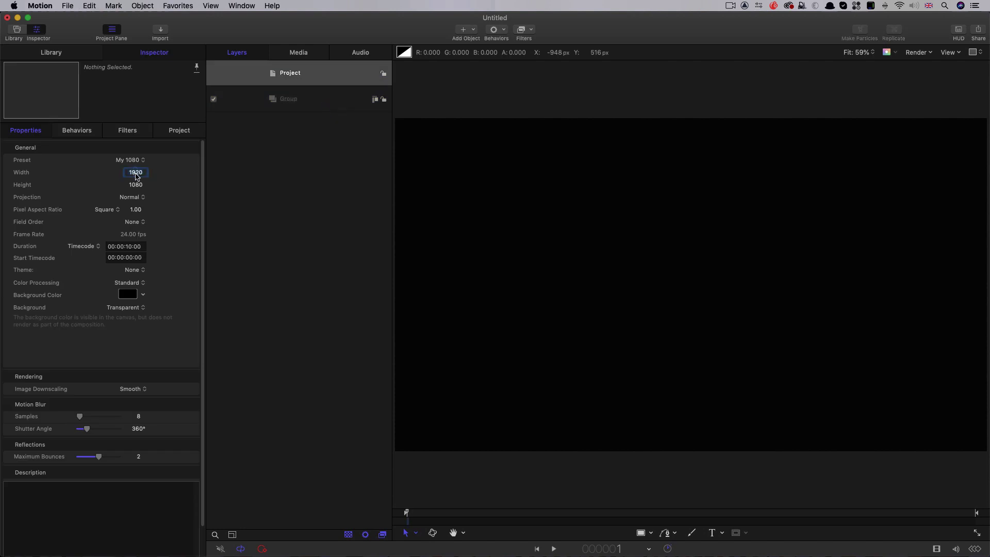
type("540")
key("Return")
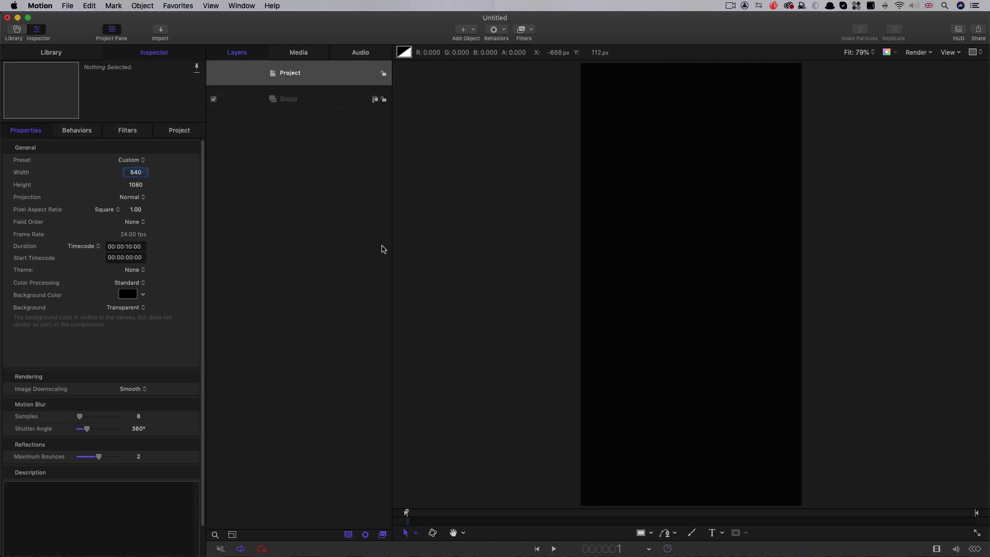
left_click(135, 185)
type("1920")
key("Return")
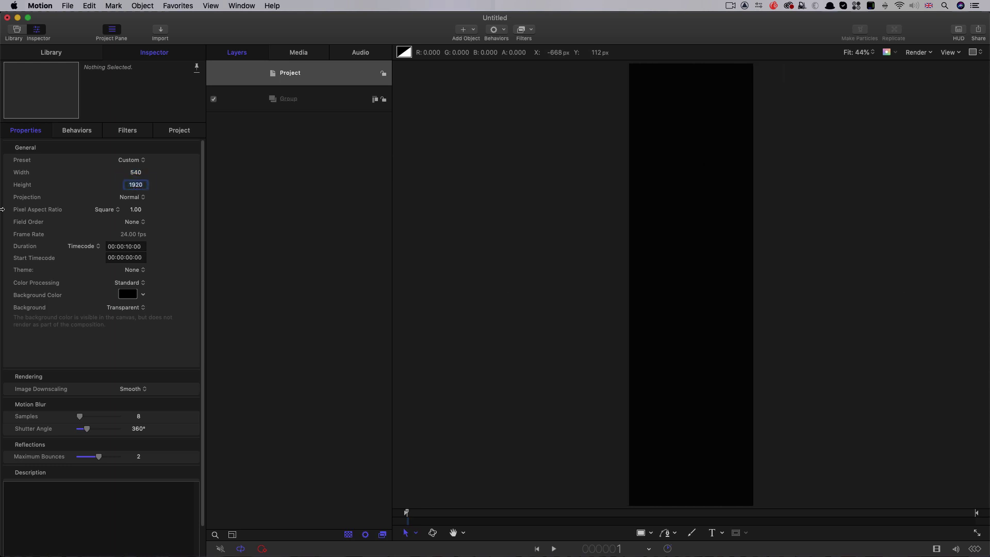
left_click(144, 247)
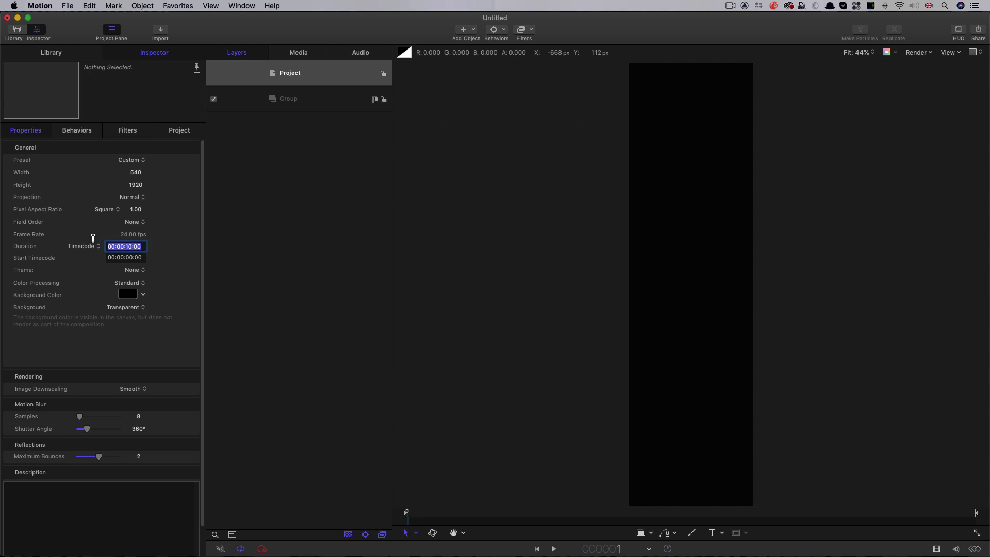
type("30:")
type("000")
key("Return")
left_click(161, 237)
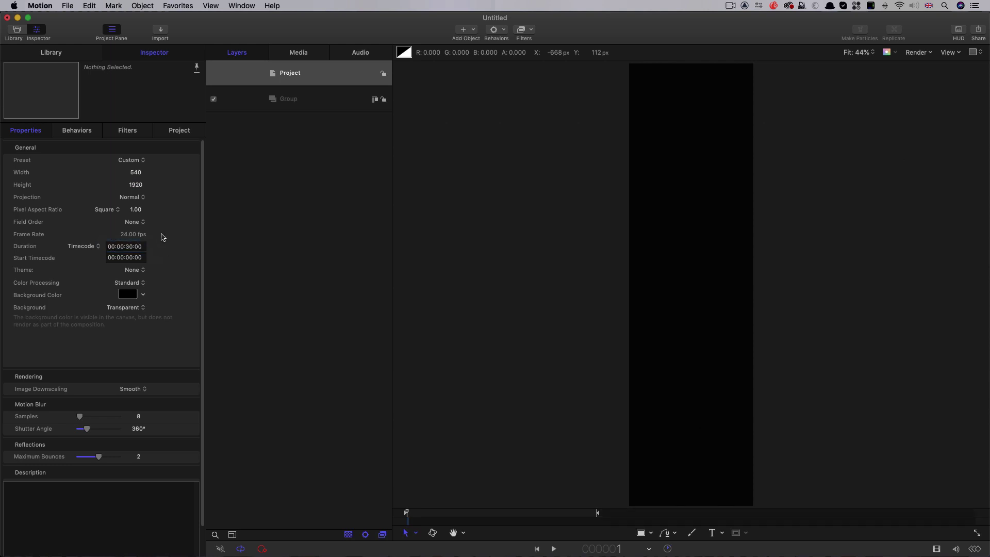
Add a Clouds generator to the Group.
left_click(298, 103)
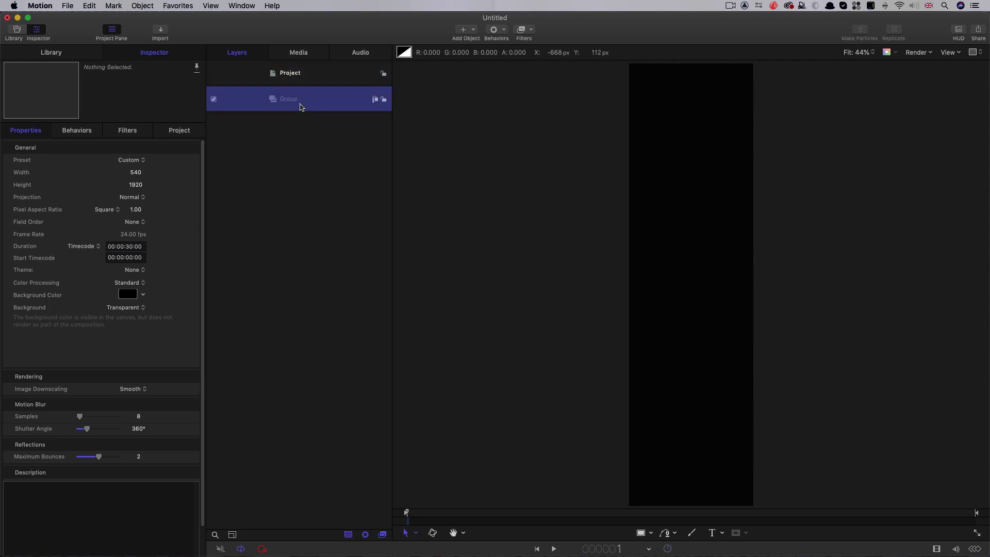
left_click(474, 30)
mouse_move(486, 138)
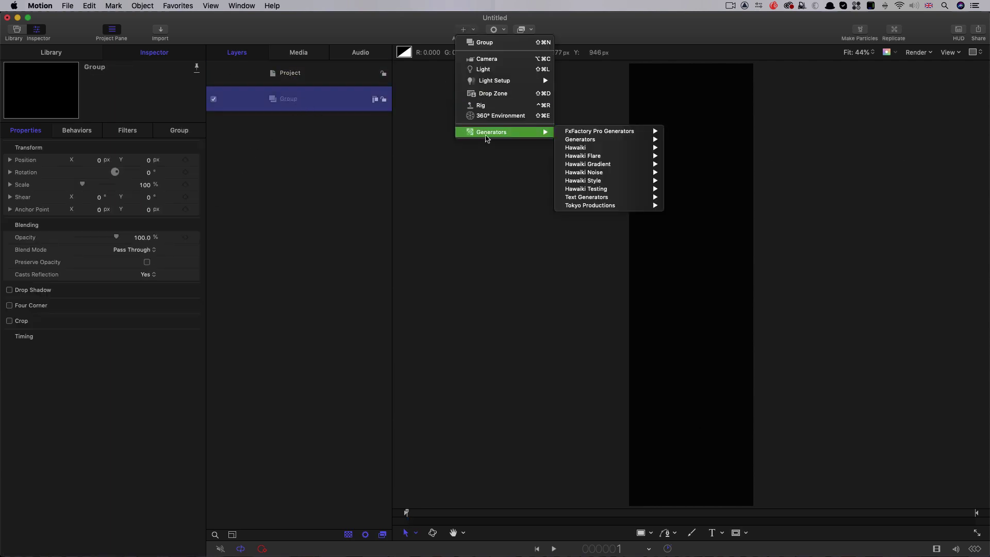
mouse_move(582, 140)
left_click(693, 163)
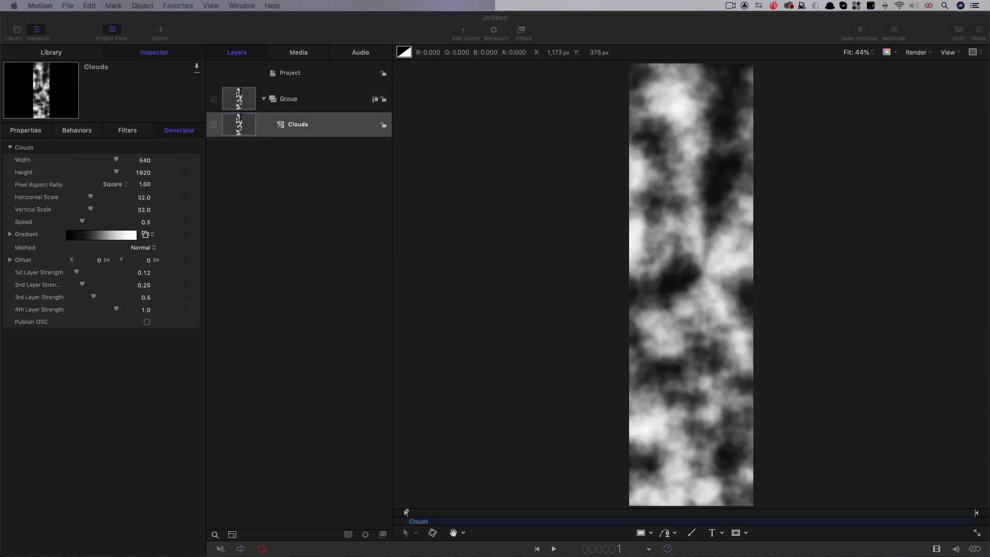
Set the Clouds width to 1920 and horizontal scale to 8.
left_click(147, 160)
type("1920")
key("Tab")
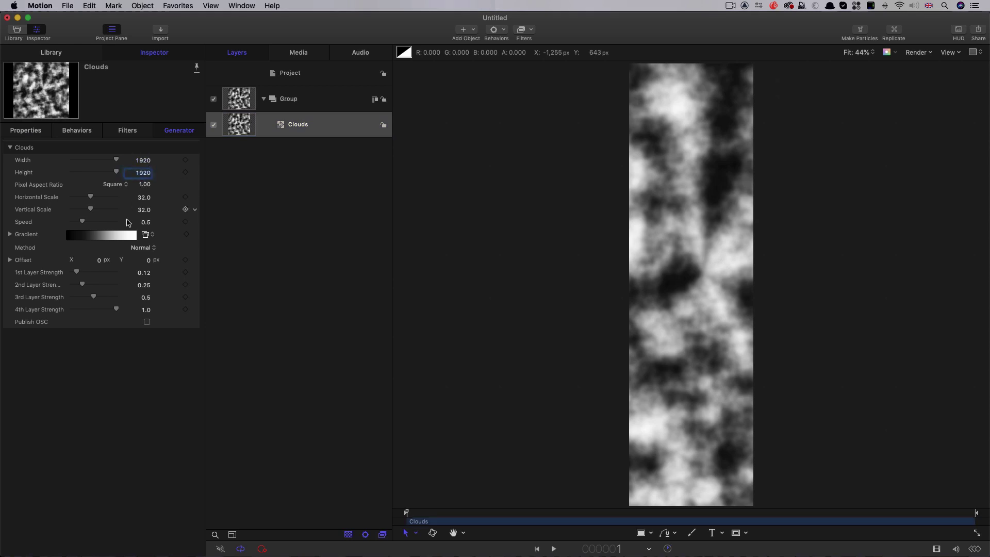
left_click(146, 197)
type("8")
key("Tab")
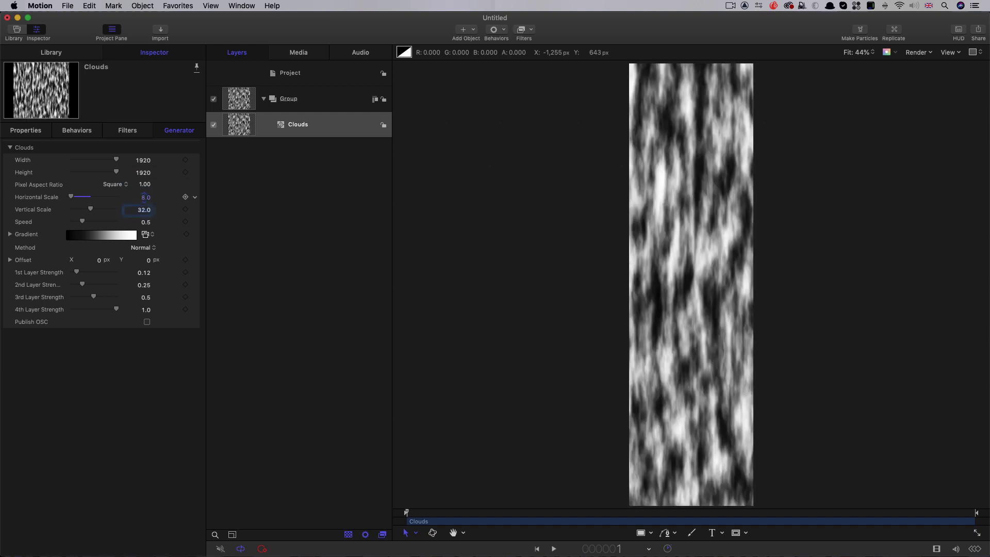
Rework the Clouds gradient: remove the black stop and add a 0% opacity stop.
left_click(10, 234)
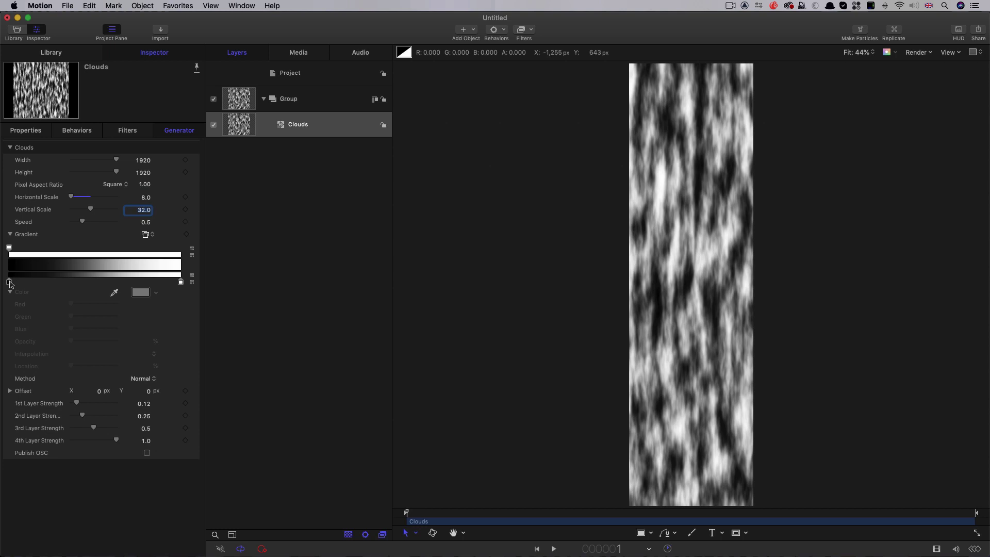
left_click_drag(10, 283, 6, 300)
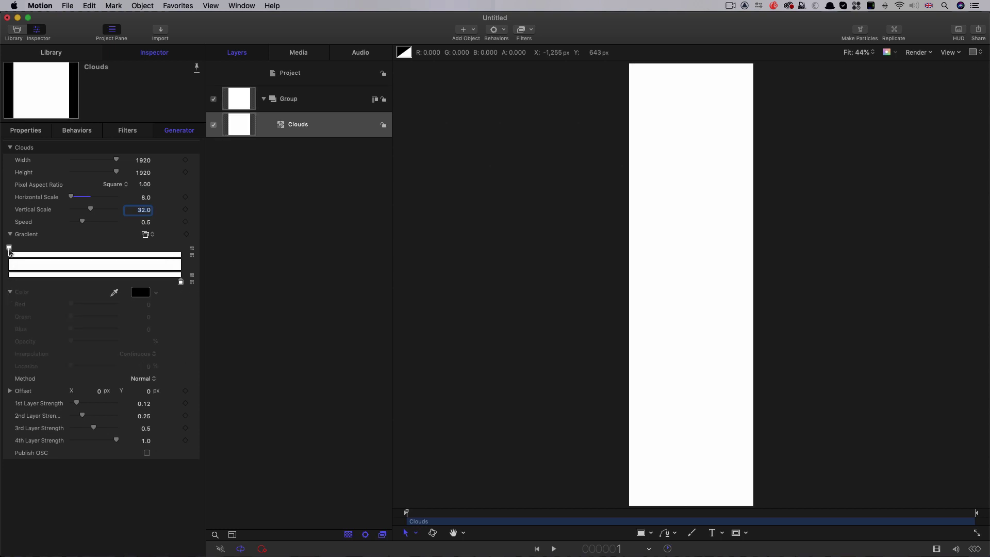
left_click(124, 255)
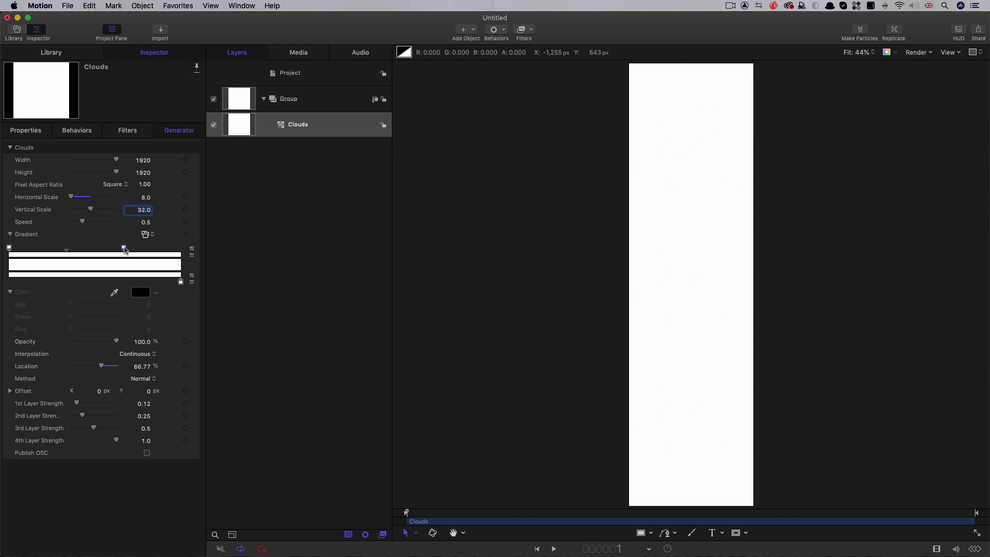
left_click_drag(10, 248, 99, 250)
left_click_drag(117, 341, 22, 339)
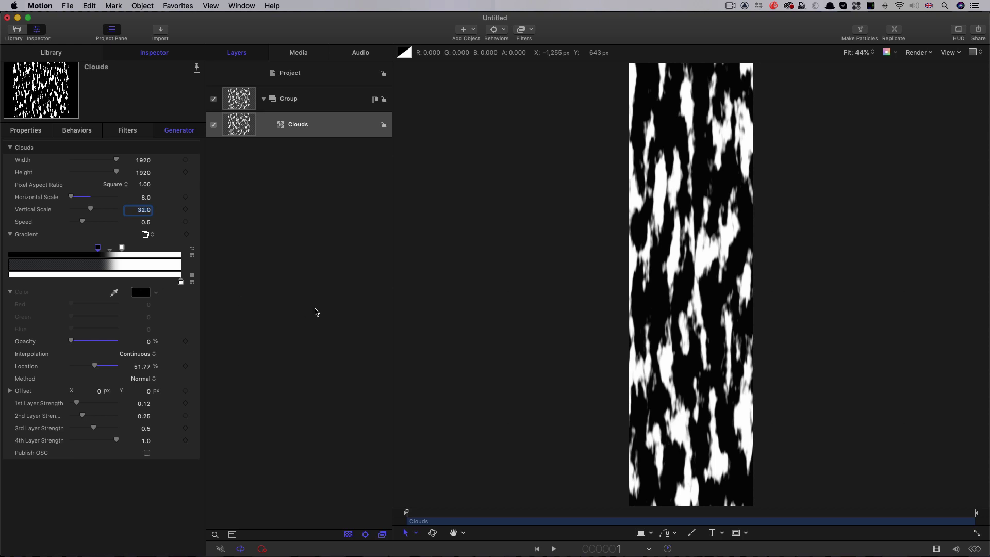
Apply a Stripes distortion to the clouds with Mix 50%.
left_click(534, 30)
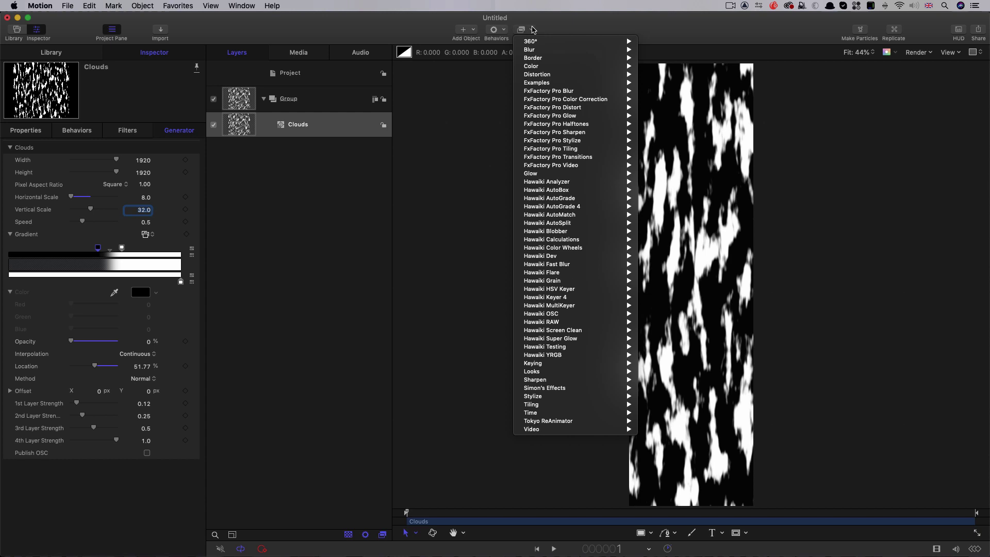
mouse_move(542, 75)
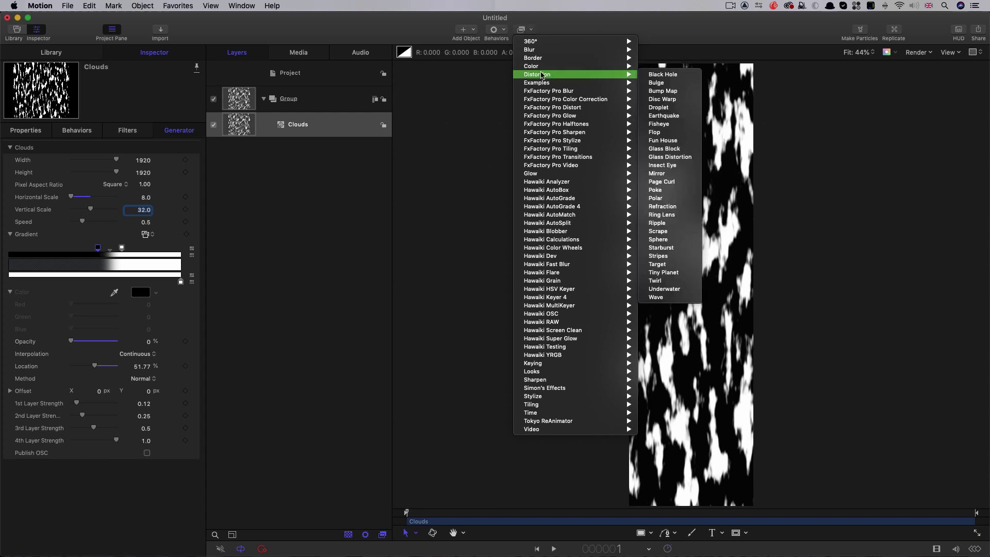
left_click(683, 259)
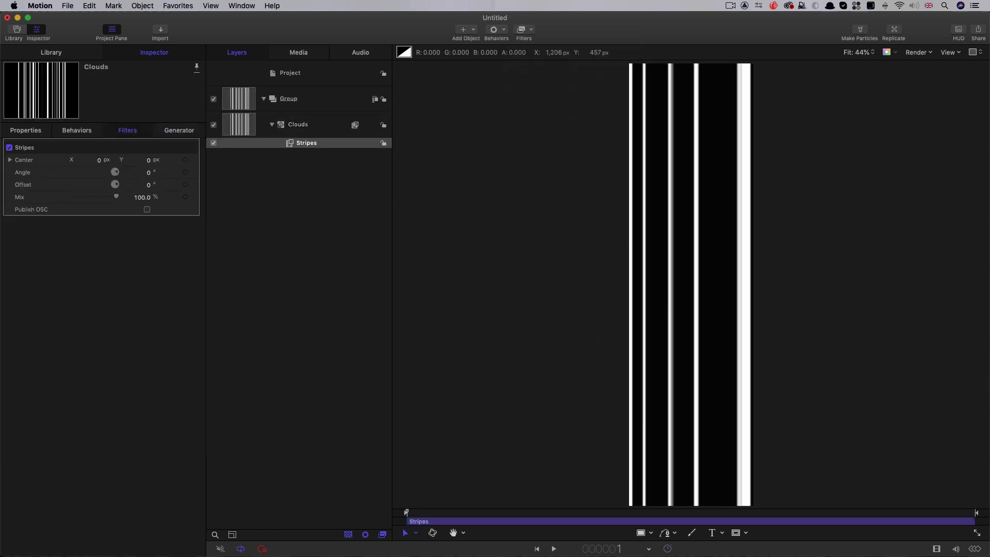
left_click(144, 197)
type("50")
key("Return")
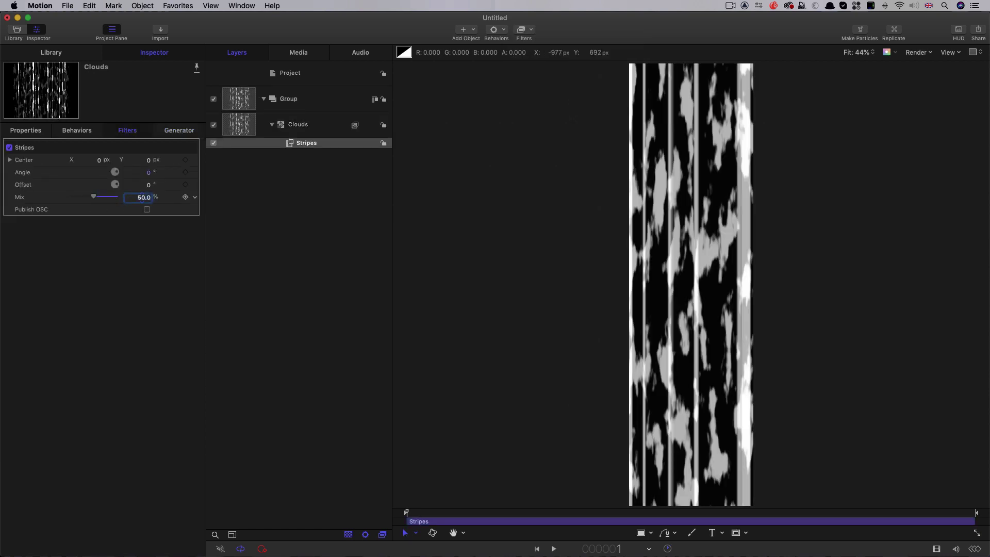
Add a Randomize behavior to the Stripes angle with amount 5.0 in Multiply mode.
left_click(196, 173)
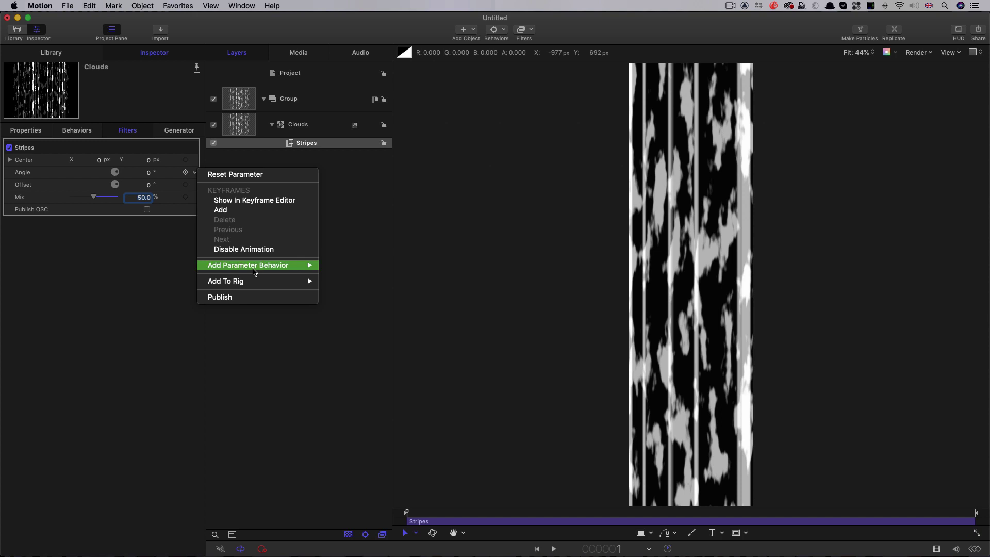
mouse_move(255, 269)
left_click(361, 383)
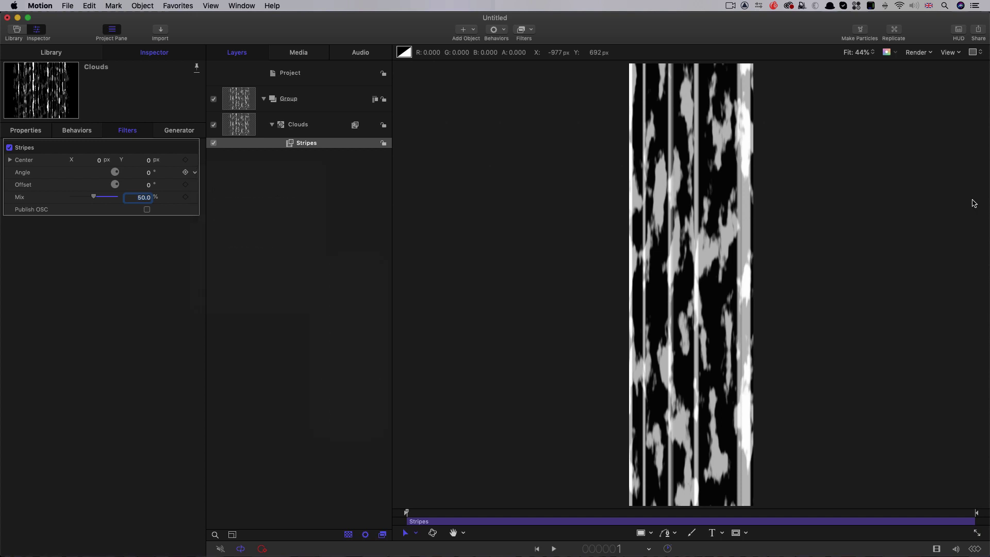
left_click(143, 160)
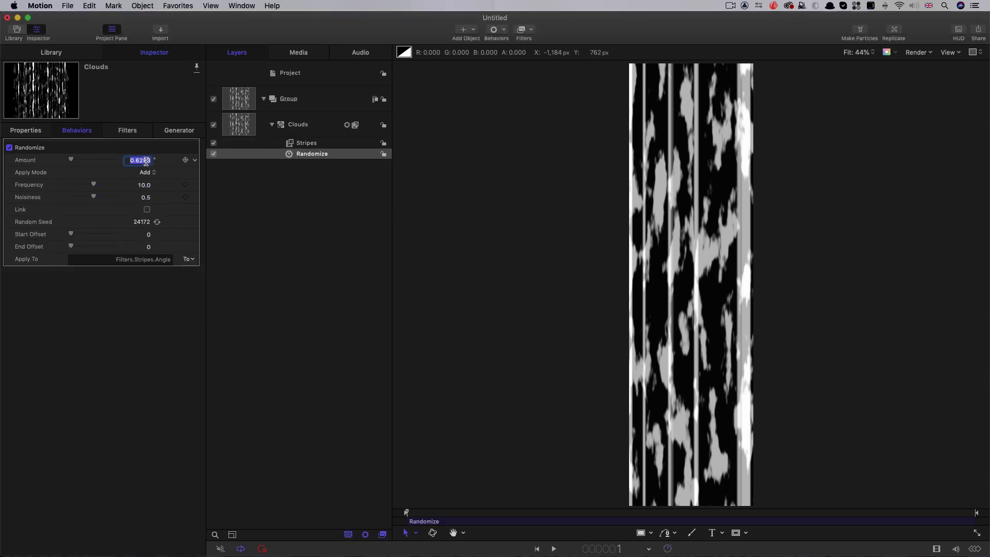
type("5.0")
left_click(149, 172)
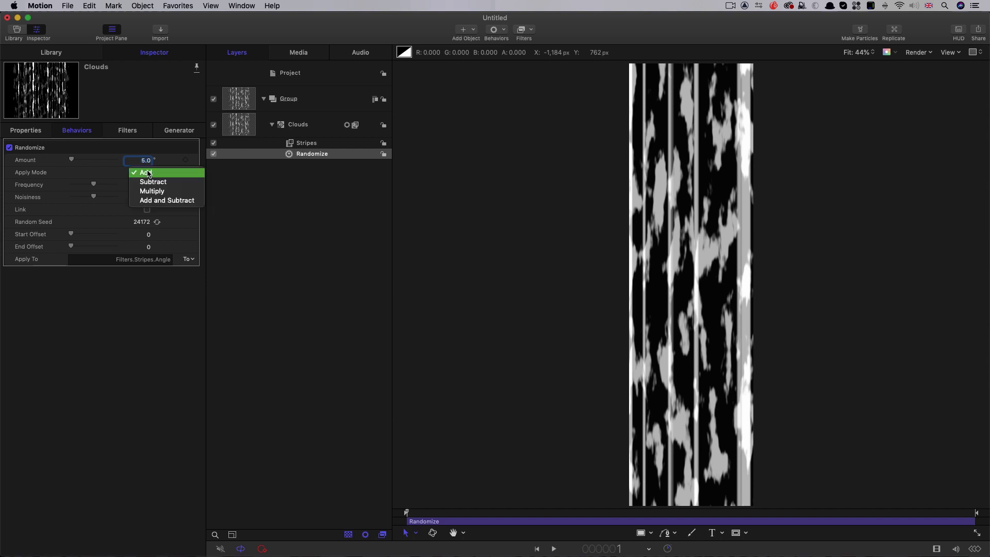
left_click(150, 193)
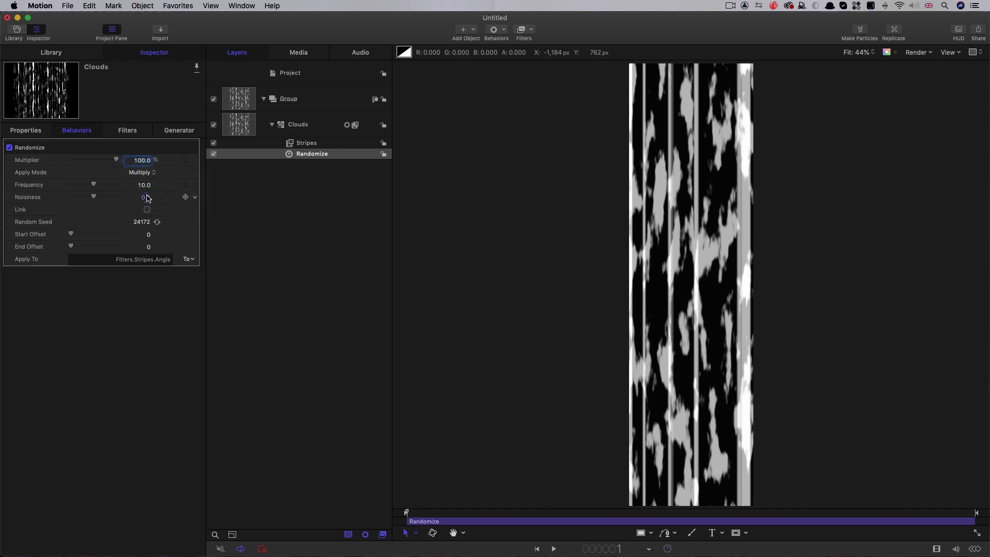
Set the randomizer noisiness to 1.0 and preview the playback.
left_click(147, 198)
type("1")
key("Return")
key("space")
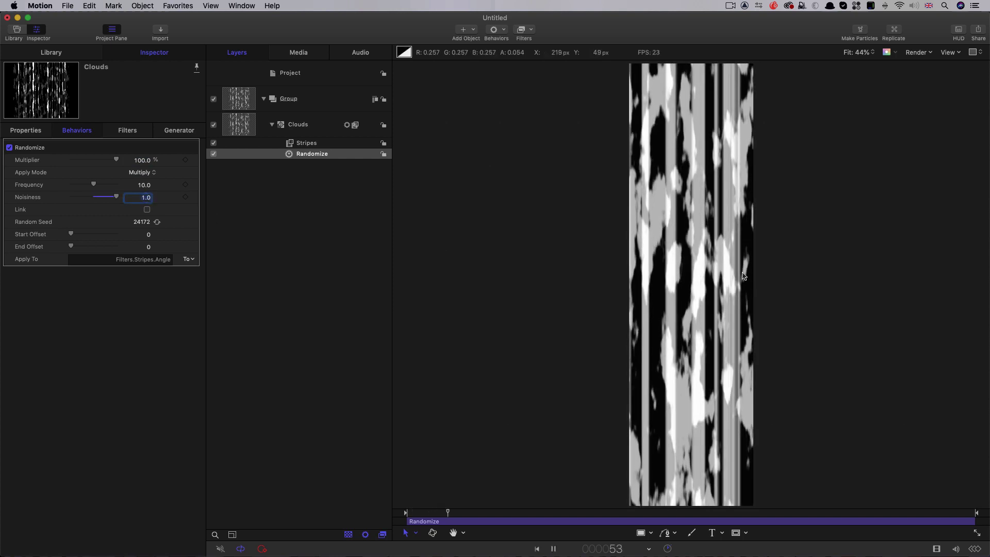
key("space")
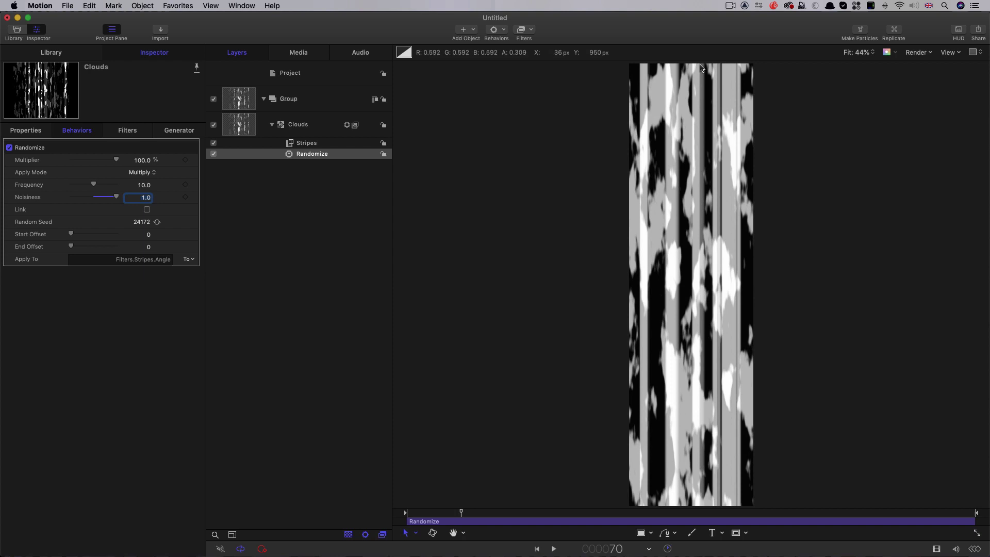
key("Up")
Give the Group a fixed resolution of 540 × 1920.
left_click(241, 101)
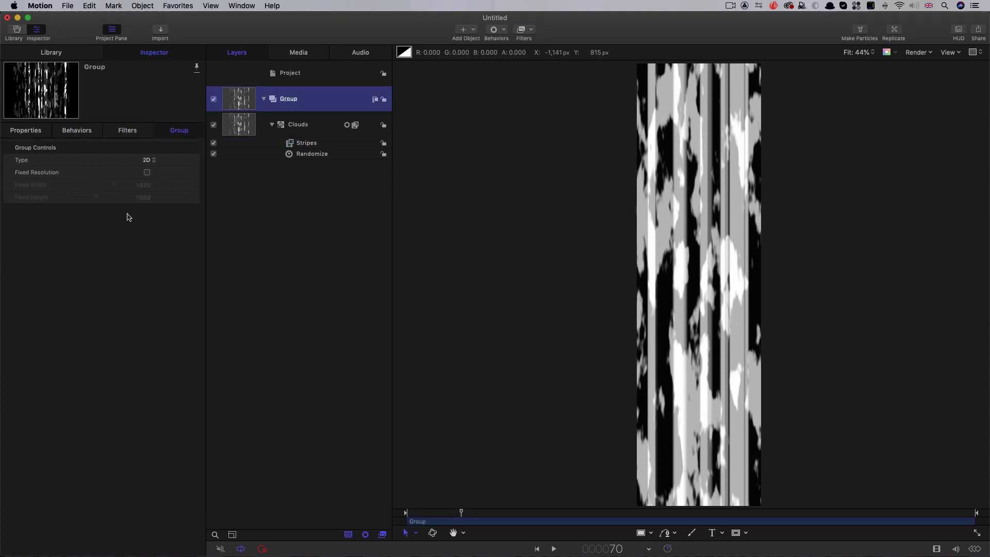
left_click(147, 173)
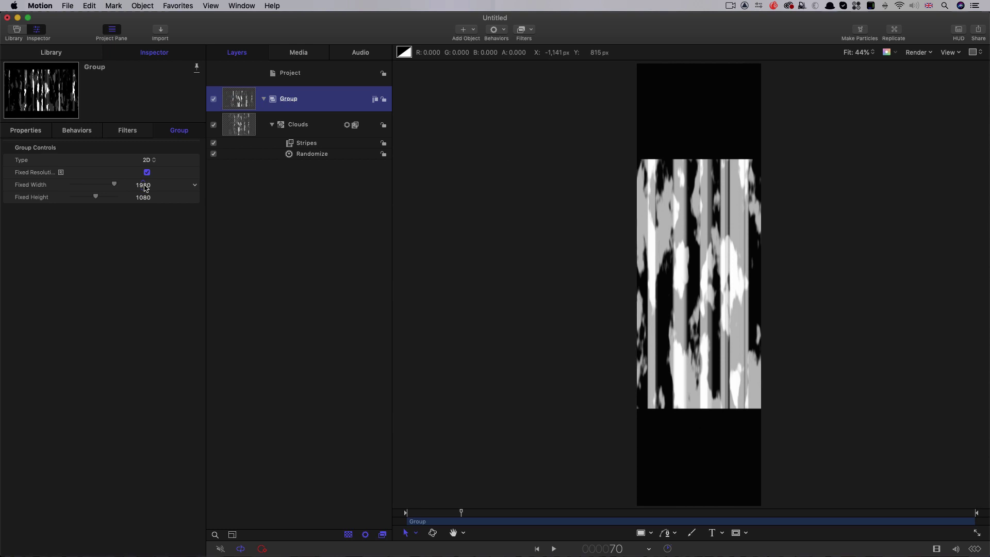
left_click(145, 185)
type("540")
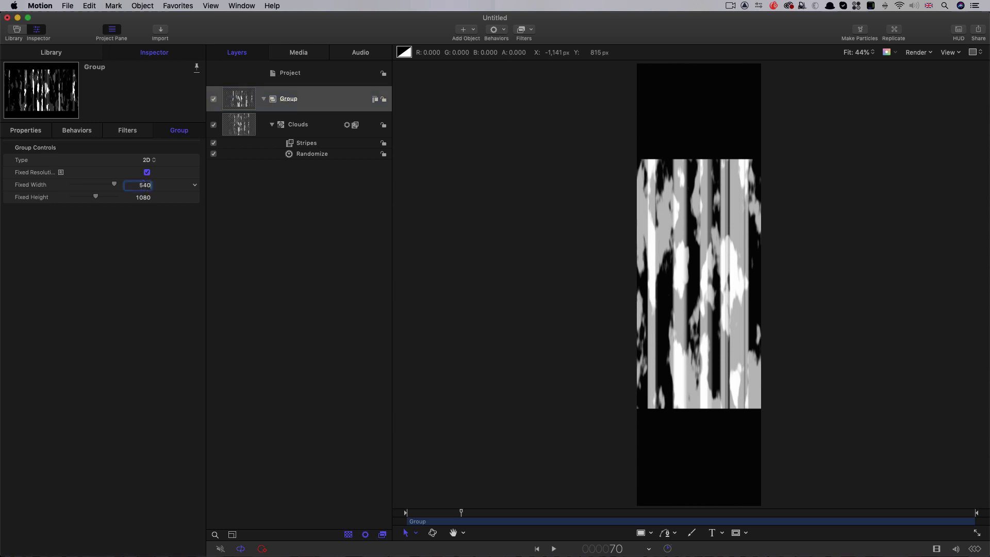
key("Tab")
type("192")
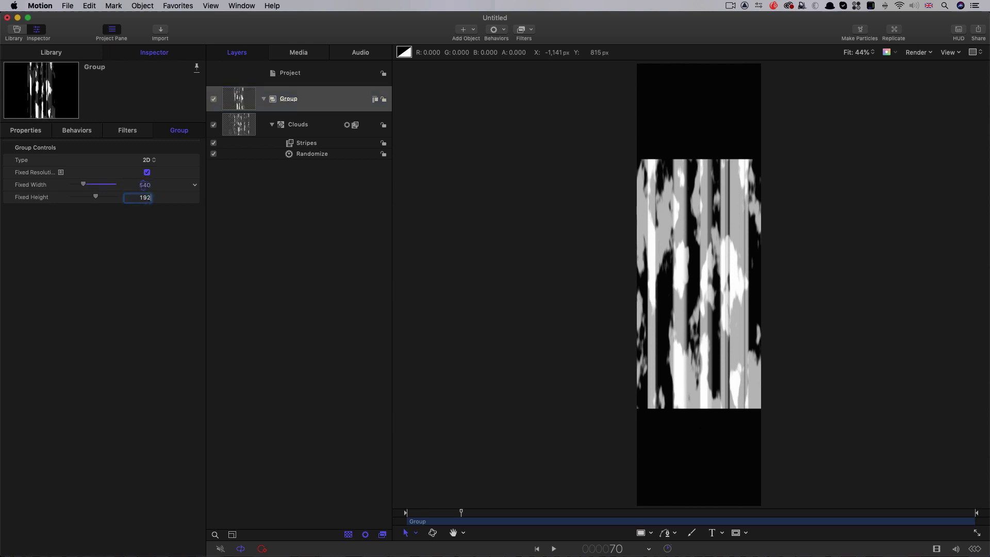
type("0")
key("Return")
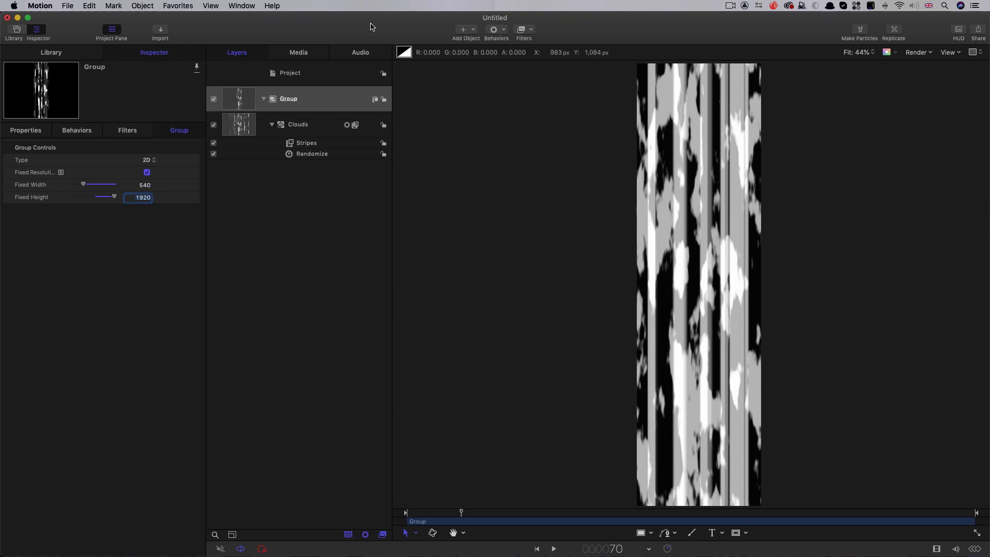
Set the Clouds layer's X scale to 1.5%.
left_click(239, 133)
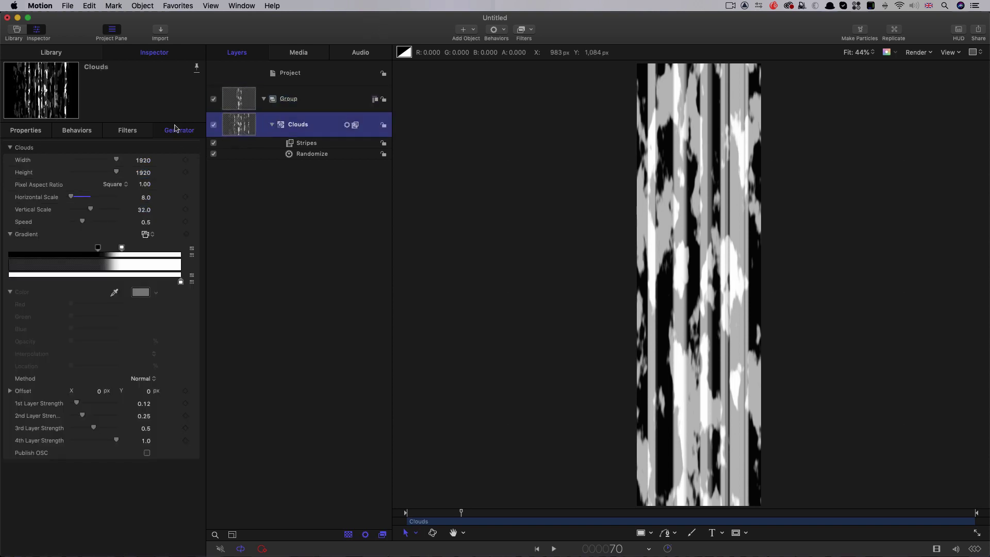
left_click(26, 132)
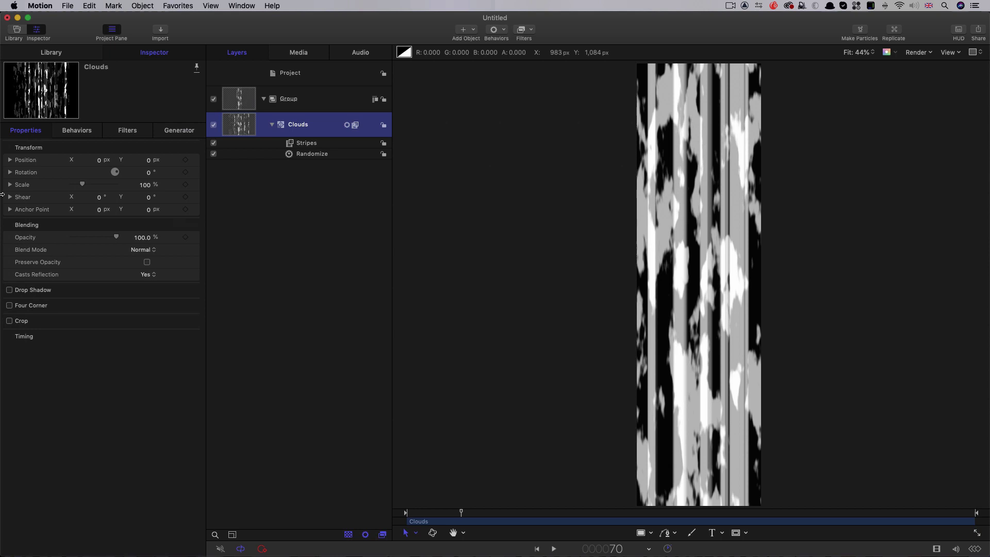
left_click(10, 185)
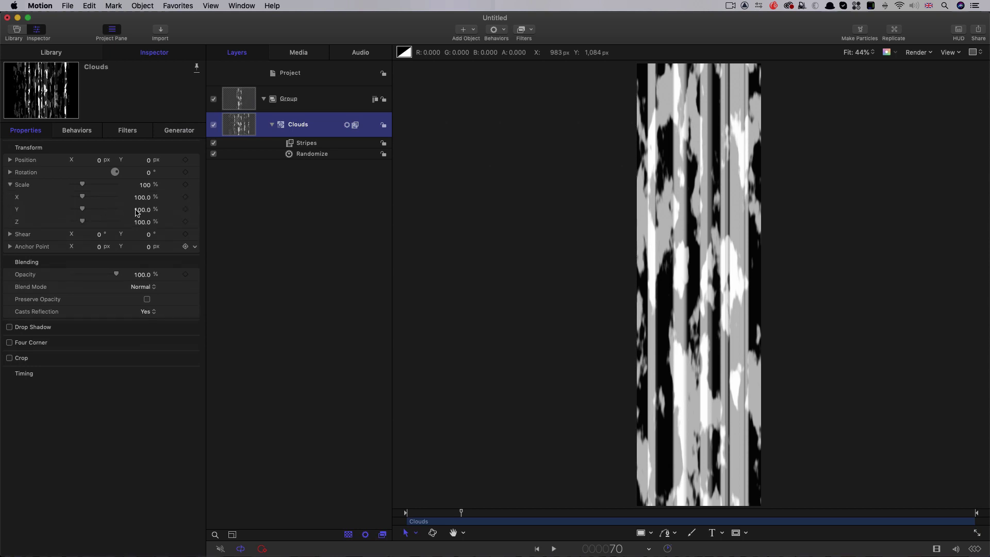
left_click(141, 198)
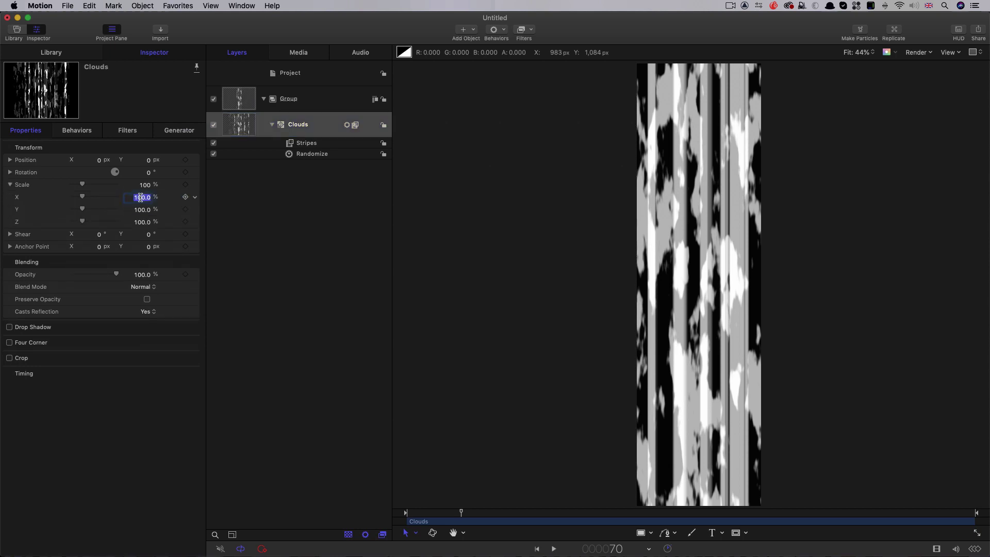
type("1.5")
key("Return")
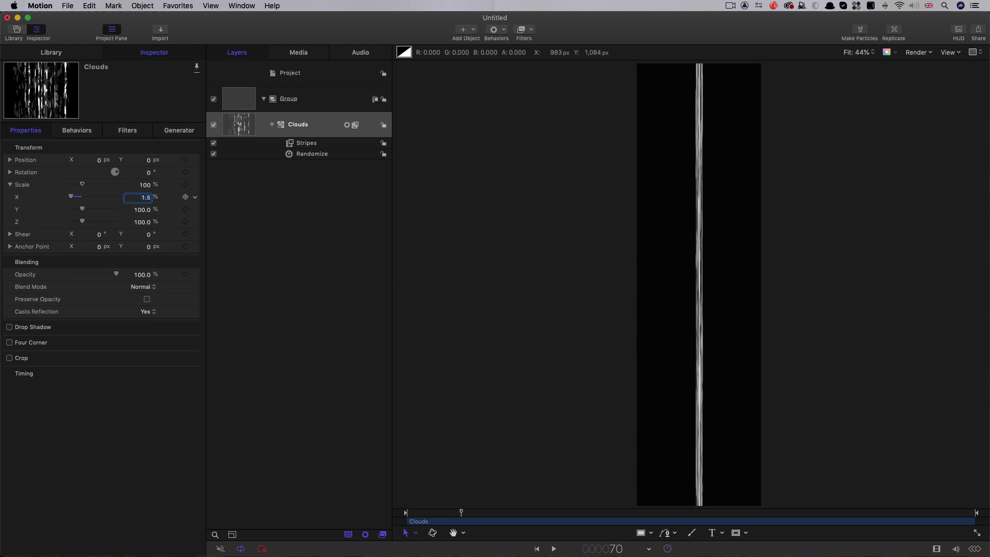
Add Underwater, Bad TV and Bulge filters to the Group, then disable Bulge and Bad TV.
left_click(240, 102)
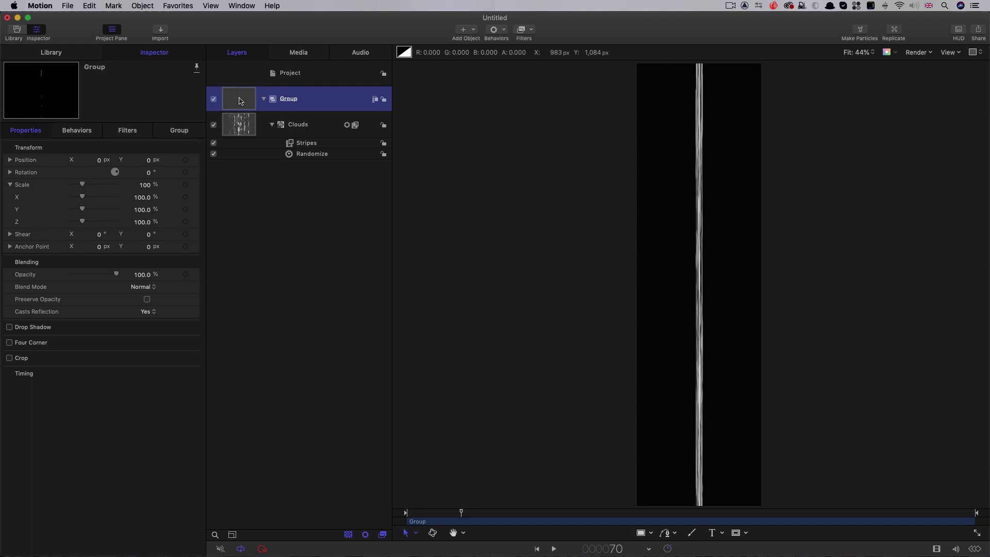
left_click(530, 31)
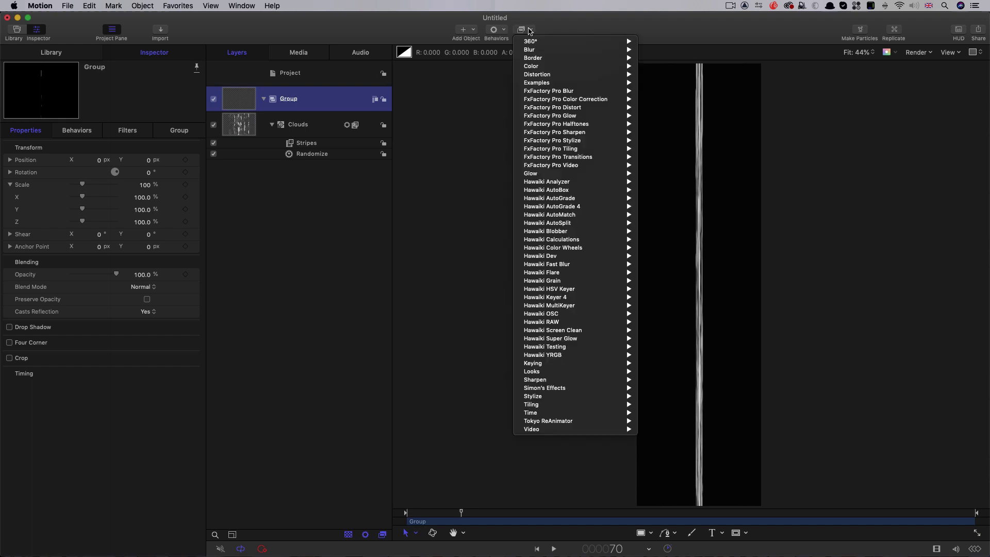
mouse_move(534, 76)
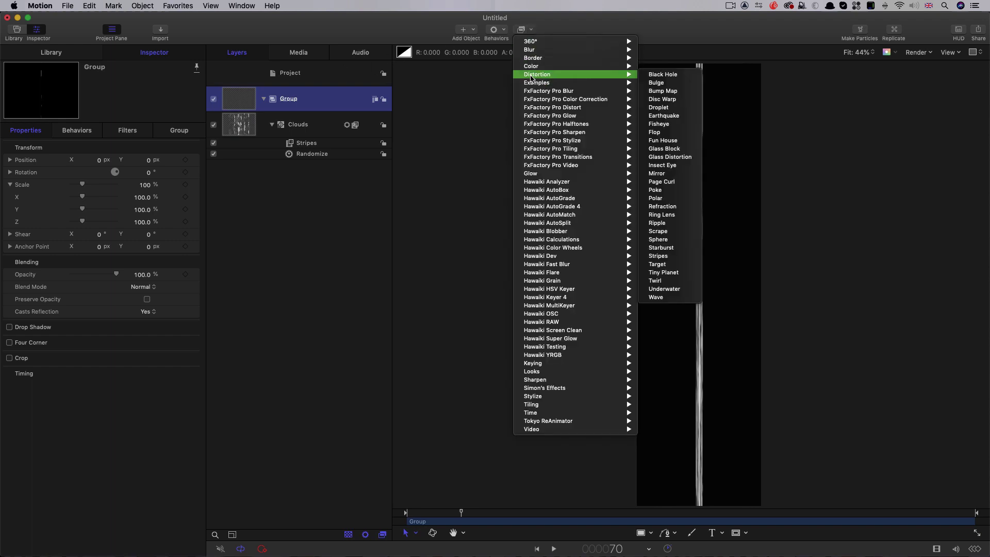
left_click(665, 289)
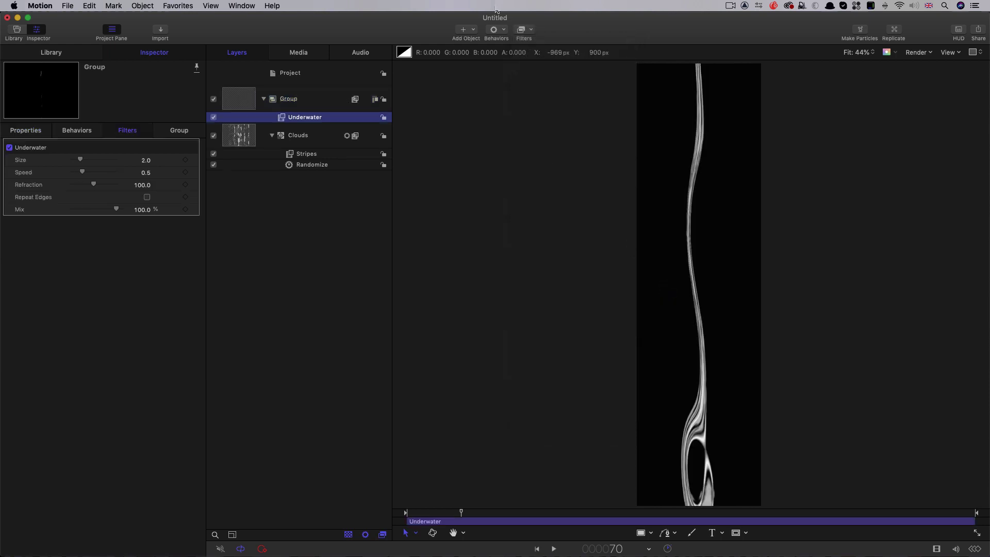
left_click(532, 32)
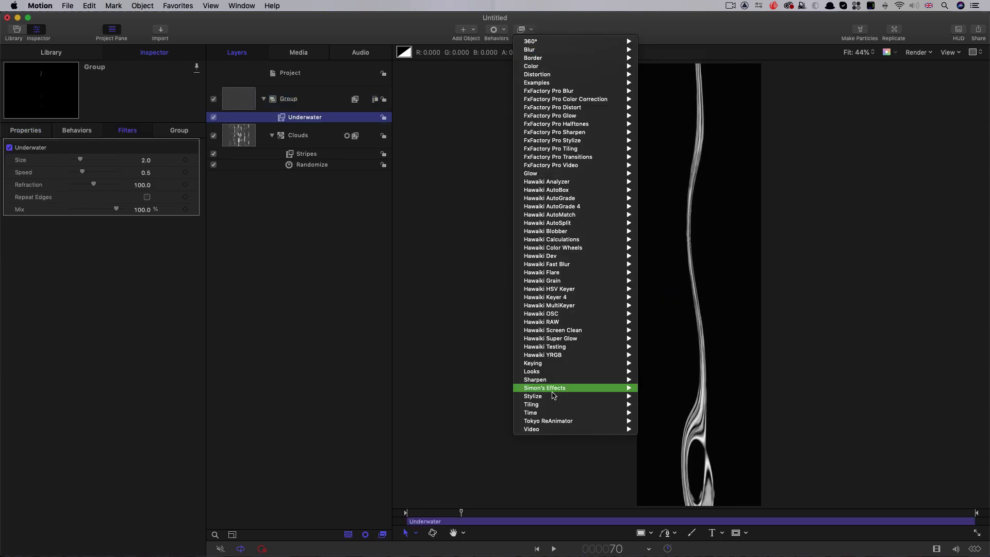
mouse_move(552, 397)
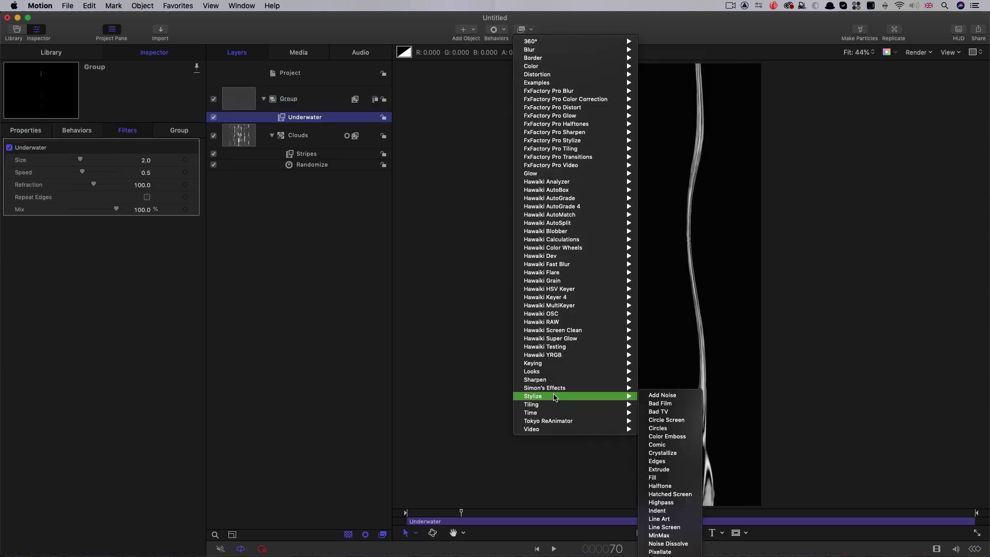
left_click(658, 412)
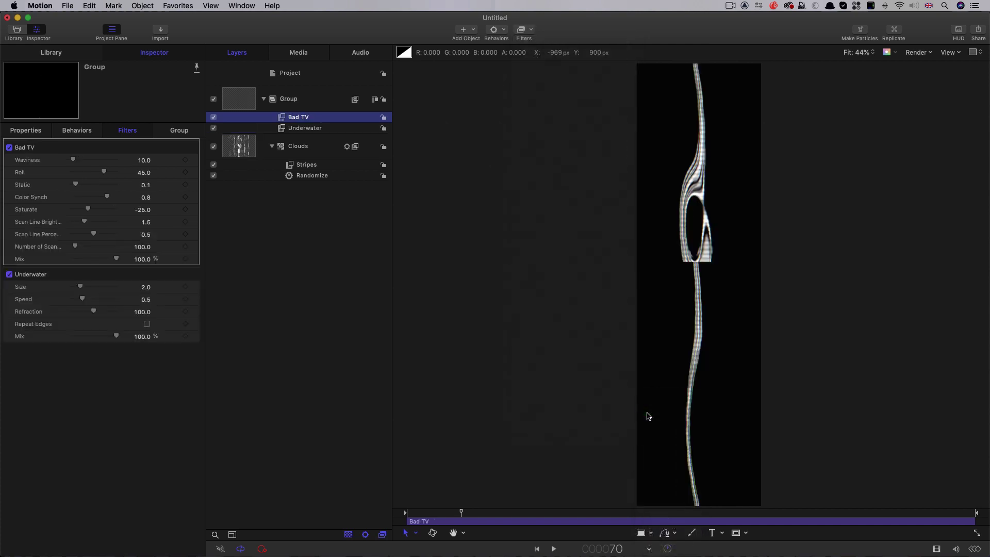
left_click(531, 29)
mouse_move(534, 77)
left_click(669, 86)
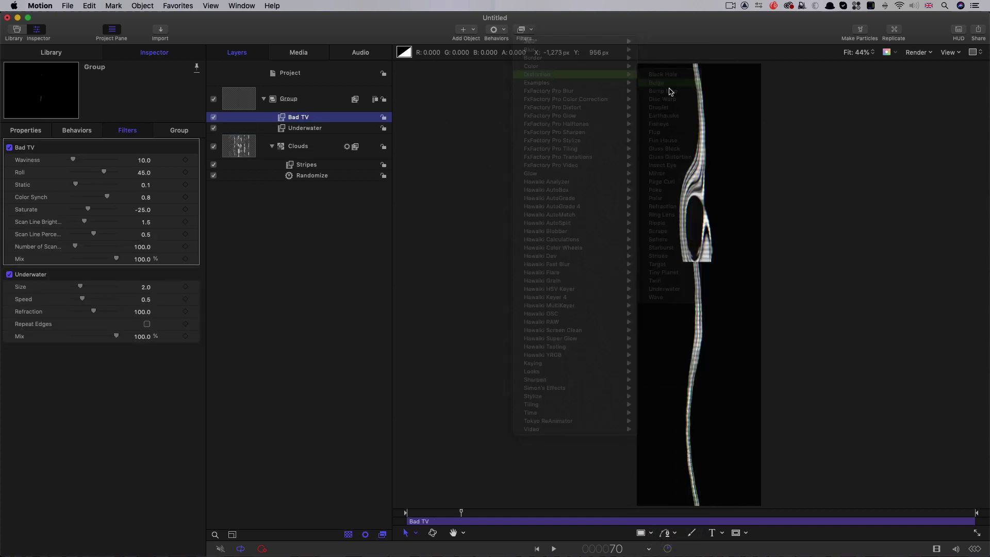
left_click(213, 128)
left_click(214, 118)
Set Underwater Size to 1.0, Speed to 2.0 and Refraction to 30.
left_click(300, 140)
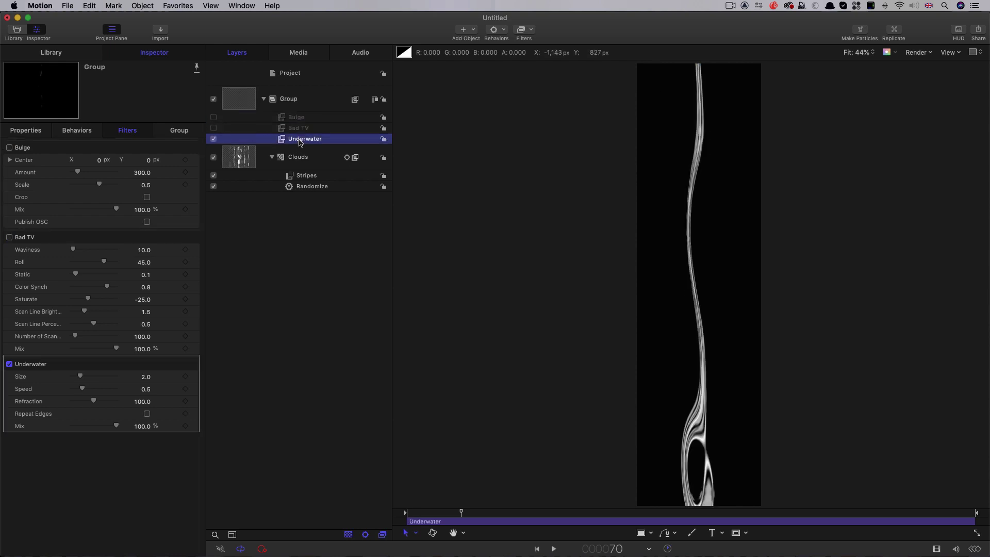
double_click(146, 376)
type("1")
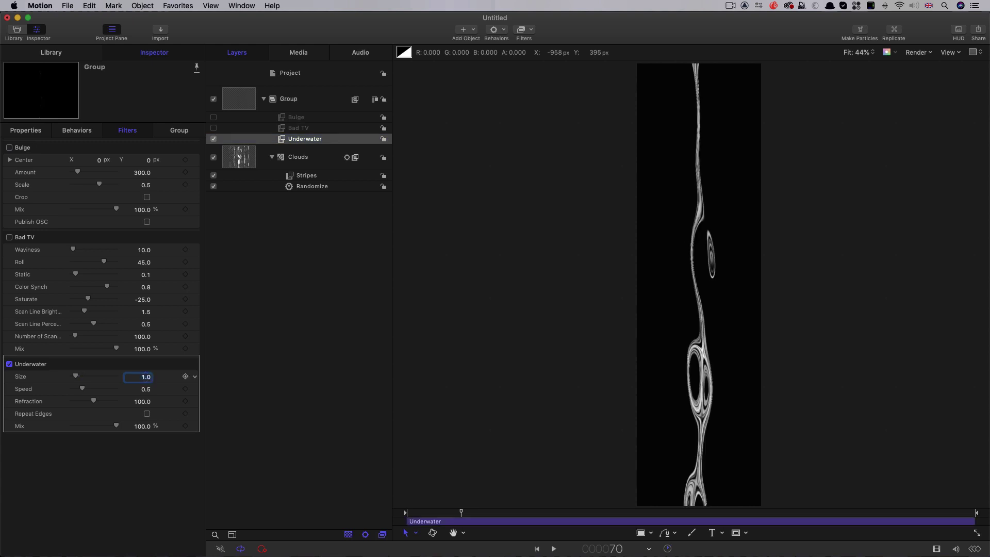
key("Tab")
type("2")
key("Return")
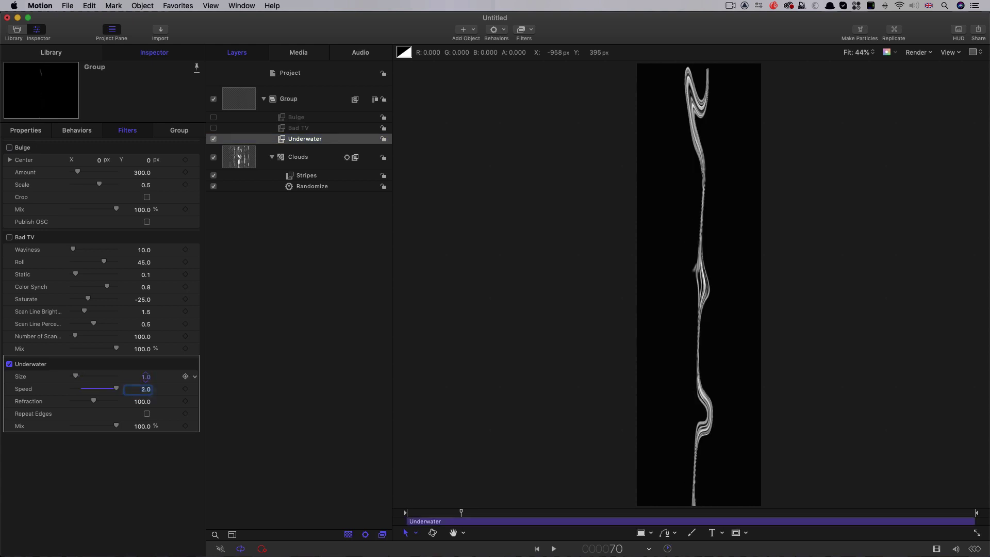
key("Tab")
type("30")
key("Return")
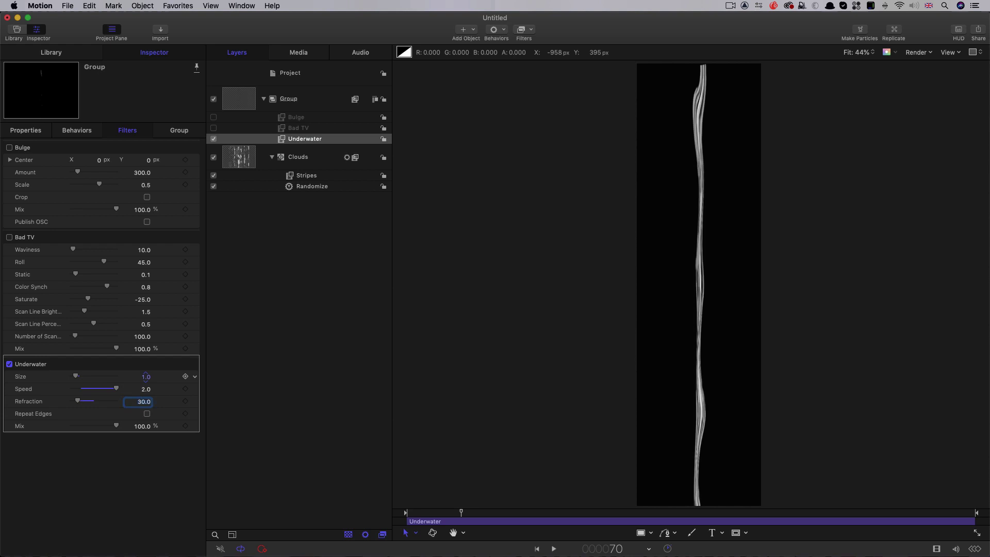
Enable Bad TV: waviness 40, roll -100, static 1, colour synch 0, saturate -100, scan lines 0.
left_click(10, 238)
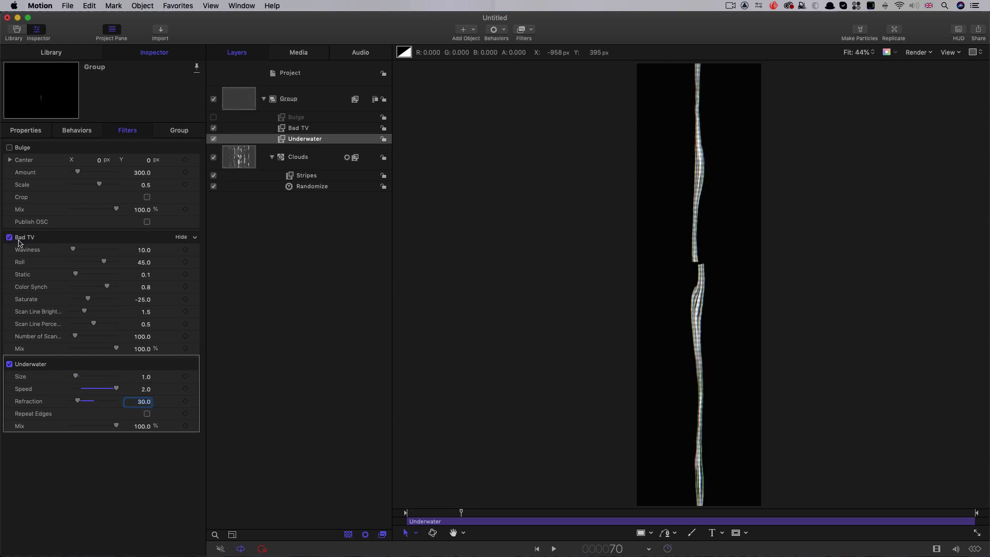
left_click(144, 251)
type("40")
key("Return")
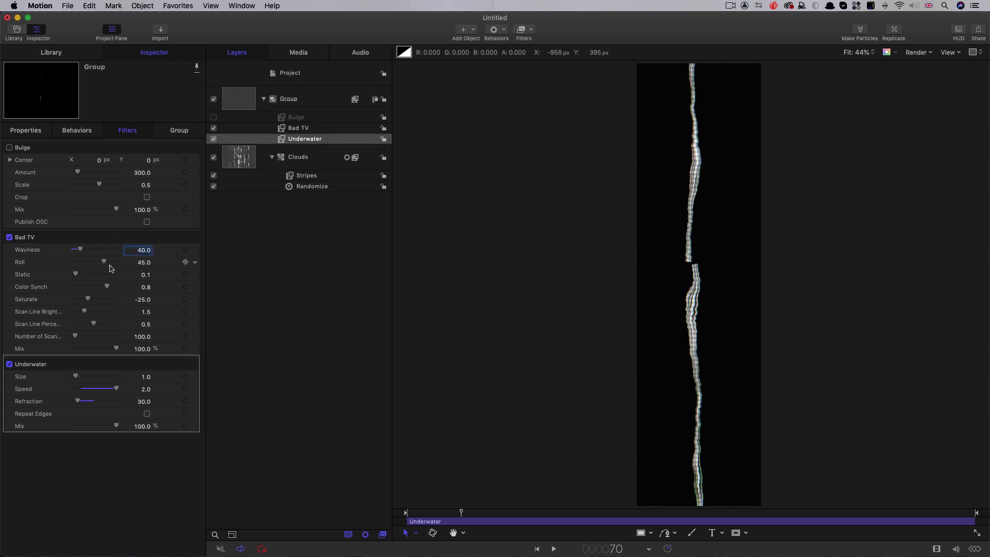
left_click_drag(106, 264, 2, 261)
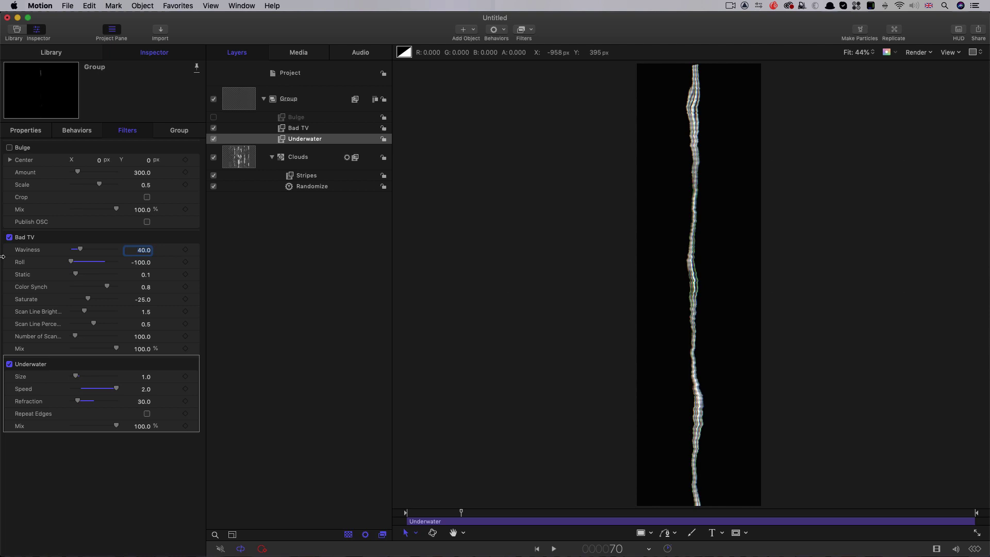
left_click_drag(75, 275, 223, 288)
left_click_drag(106, 287, 1, 283)
left_click_drag(88, 299, 1, 295)
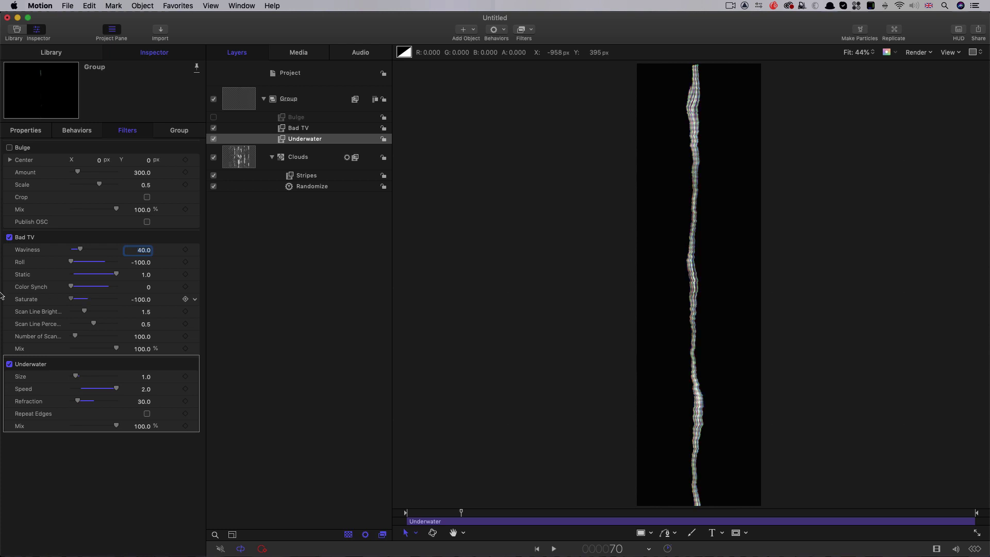
left_click_drag(84, 311, 24, 308)
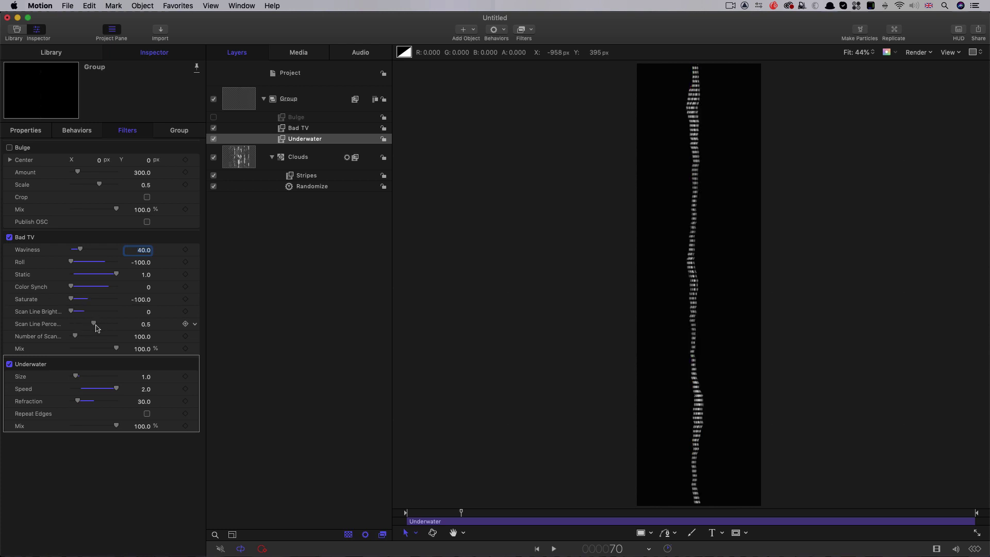
left_click_drag(96, 327, 2, 318)
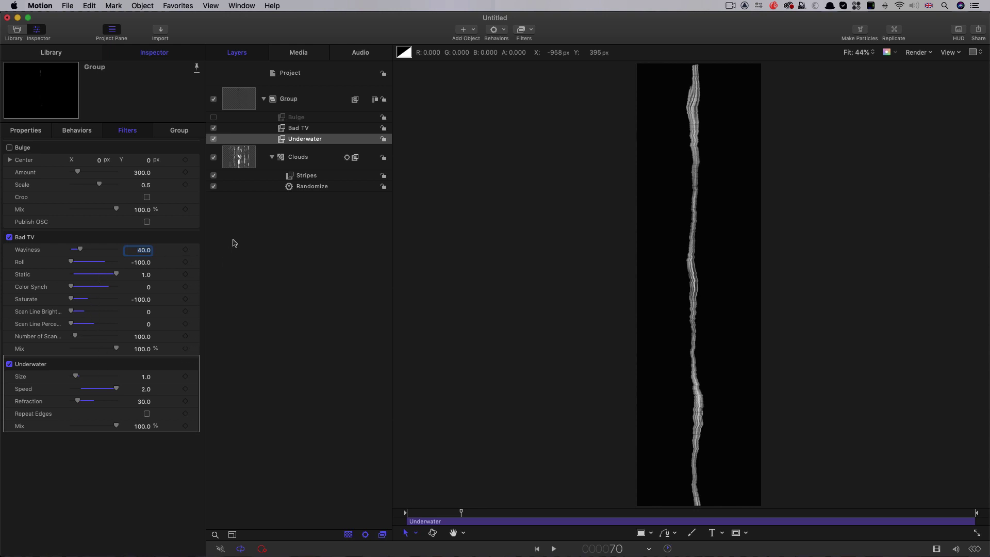
key("space")
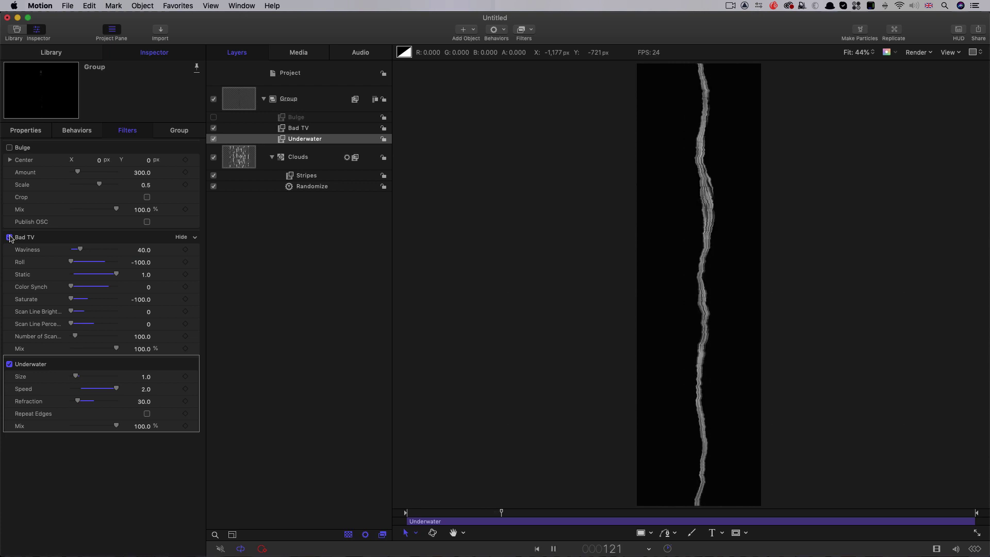
Re-enable the Bulge filter and set its Amount to 960.
left_click(213, 118)
left_click(298, 118)
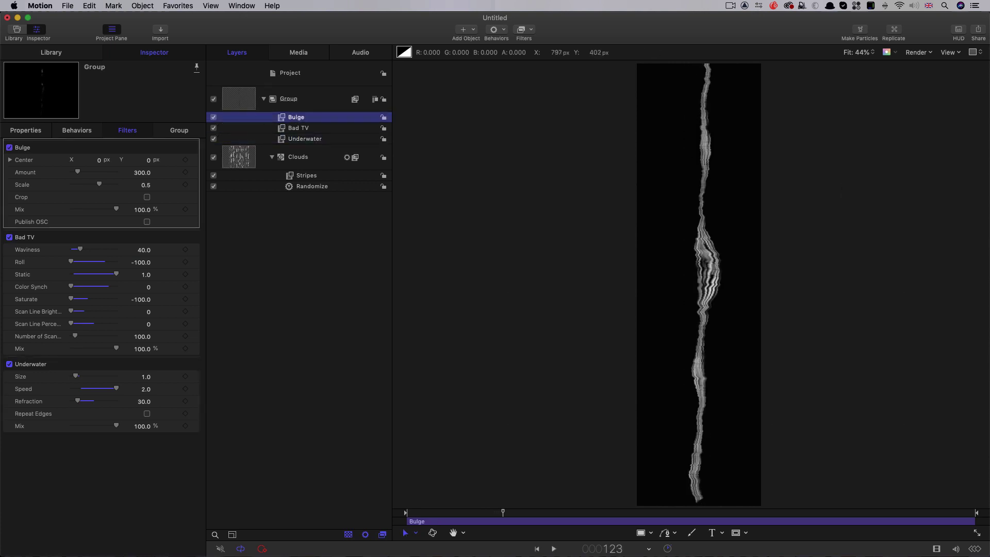
left_click(142, 172)
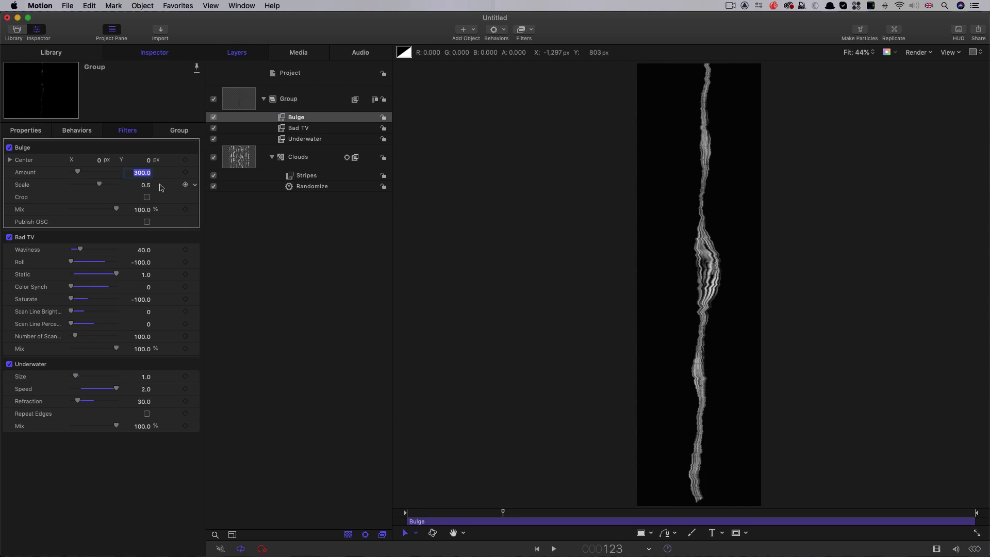
type("960")
key("Return")
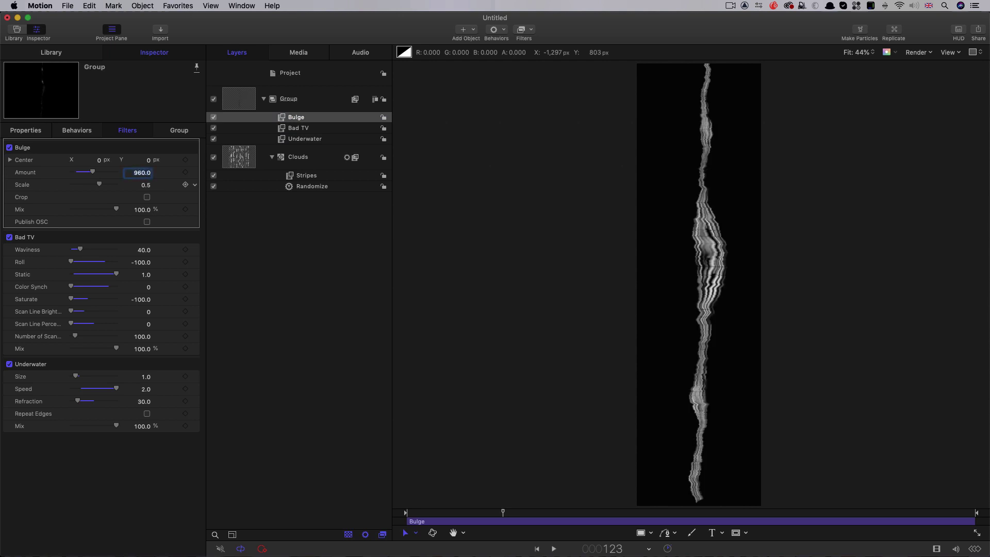
Add a Randomize behaviour to the Bulge Center X.
left_click(9, 160)
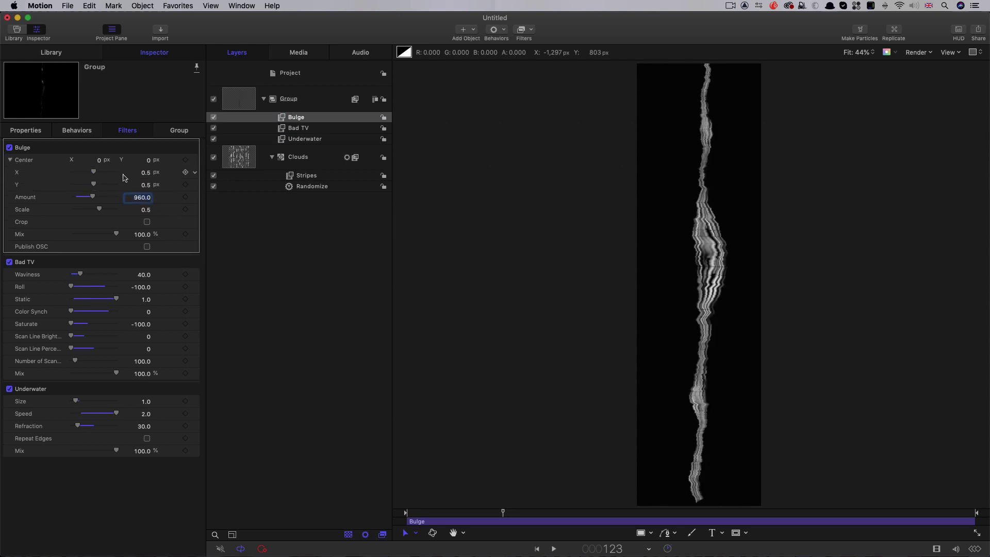
left_click(192, 173)
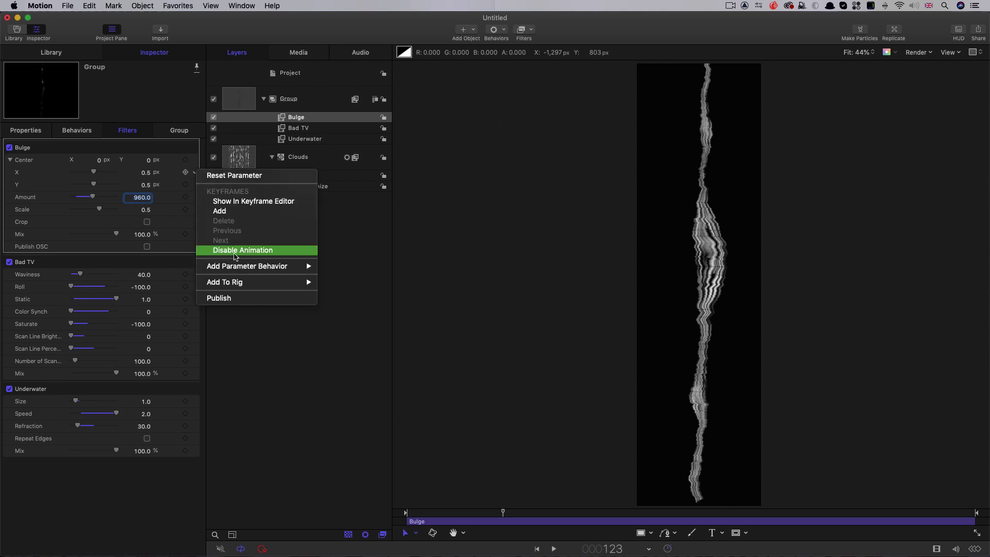
mouse_move(289, 267)
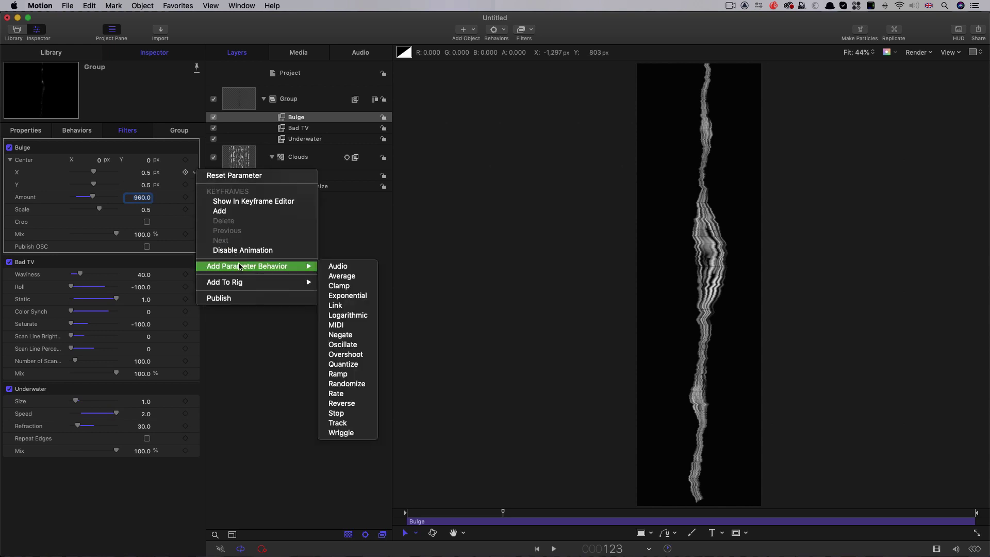
left_click(348, 386)
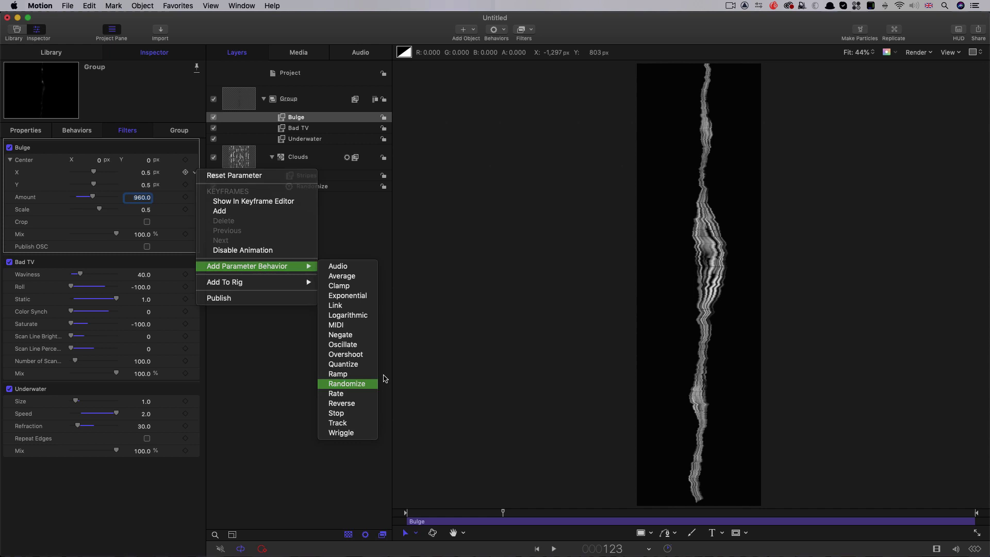
left_click(145, 161)
Set the Center X randomizer to amount 0.5 px in Add and Subtract mode.
key("BackSpace")
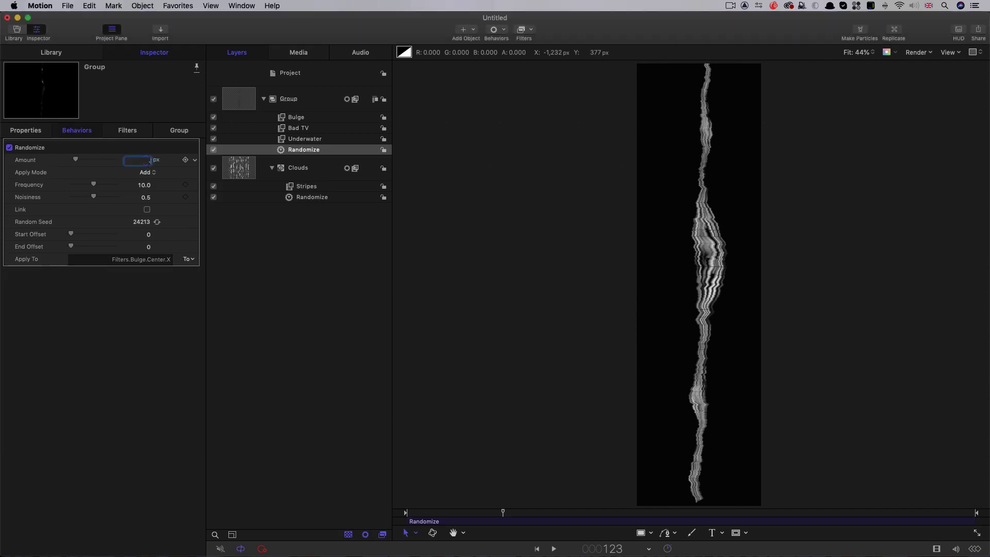
key("Return")
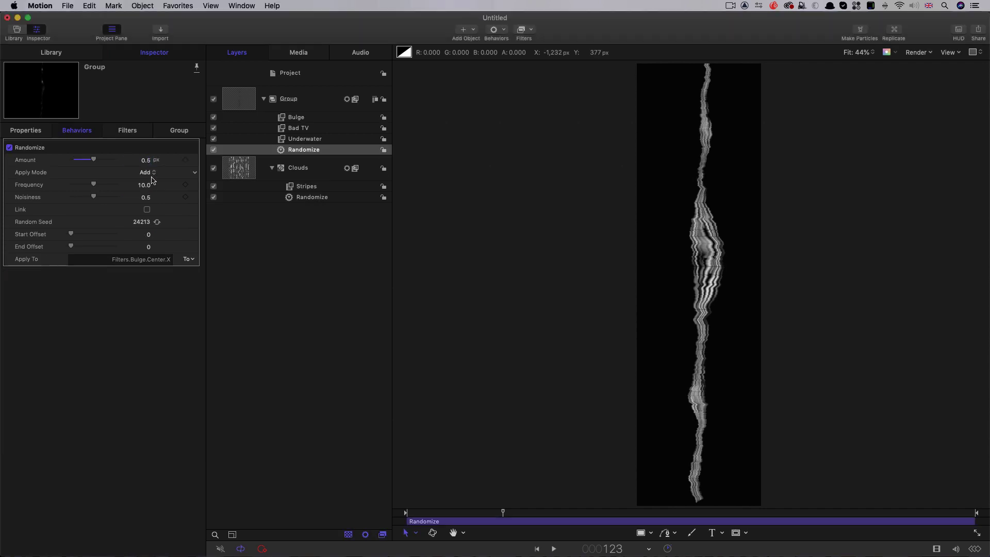
left_click(152, 175)
left_click(151, 199)
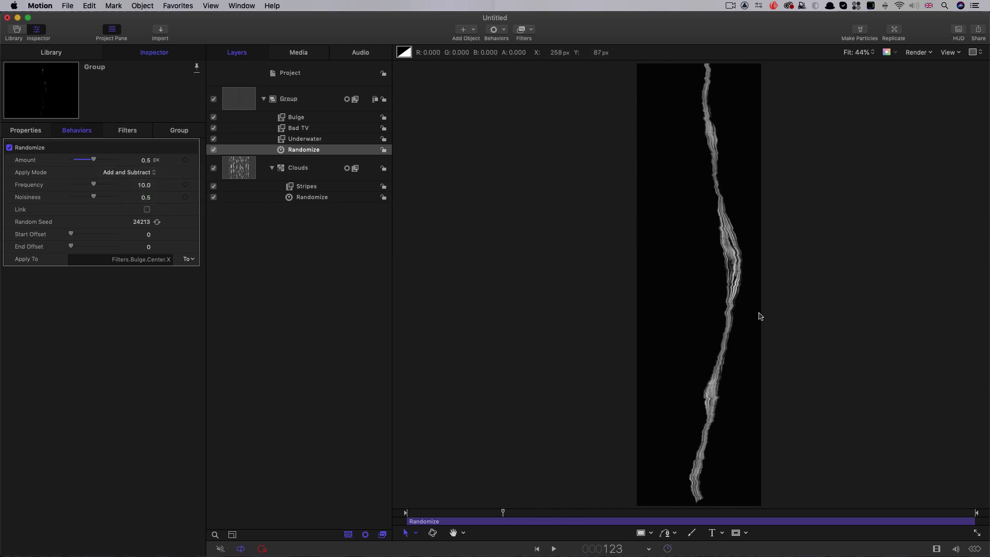
Preview the wobble, comparing with Bulge toggled off, then return to the first frame.
key("space")
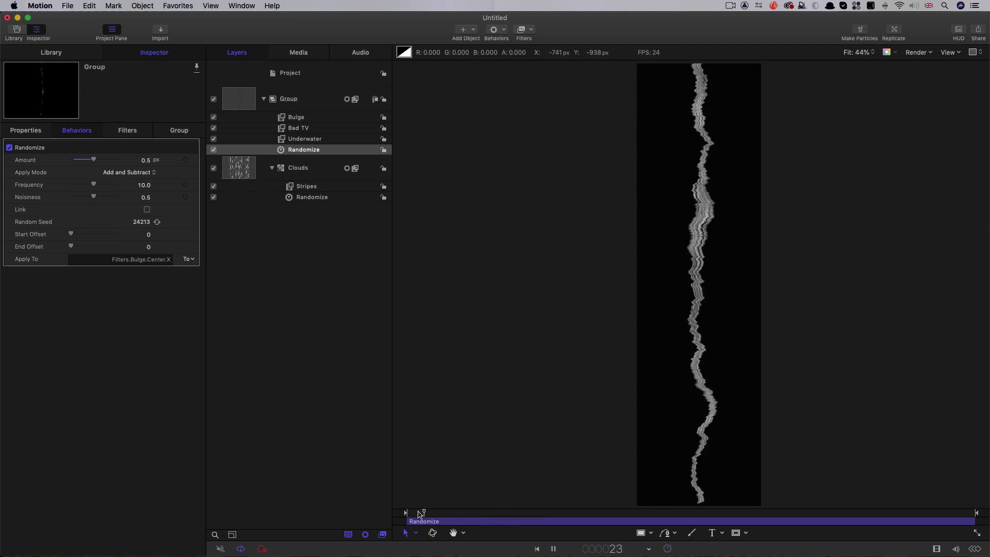
left_click(213, 118)
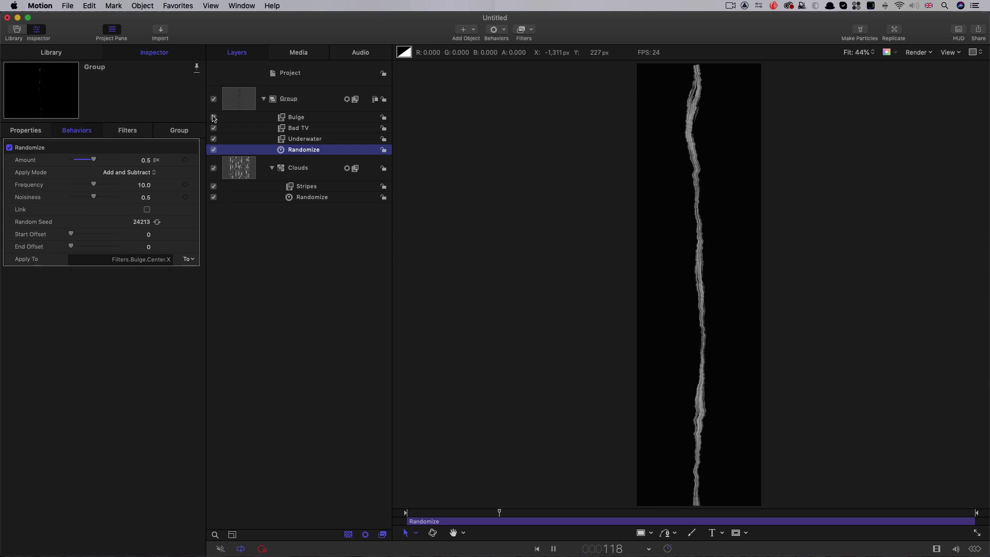
left_click(213, 117)
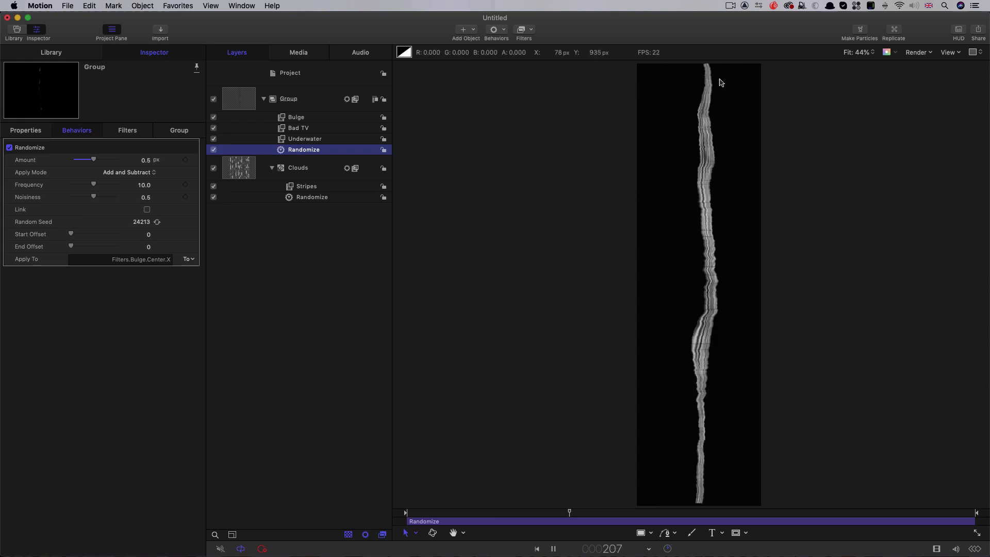
key("space")
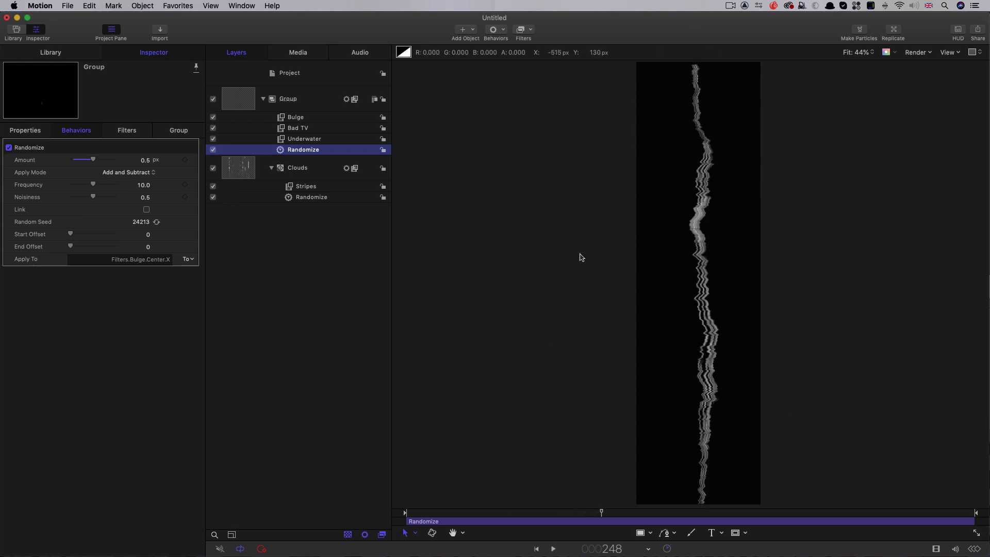
left_click(536, 552)
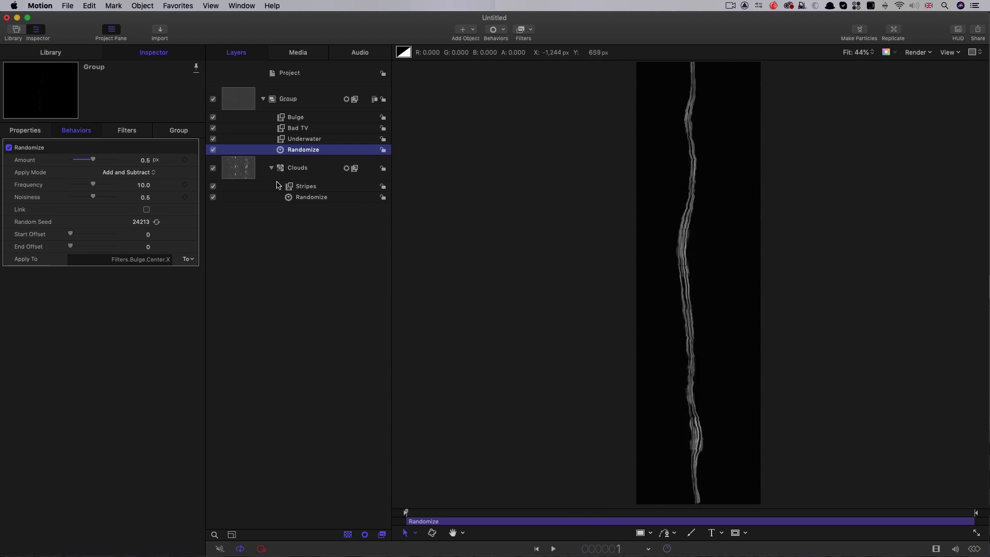
Add a Dazzle glow with Amount 60 to the Clouds layer and preview the flashes.
left_click(300, 187)
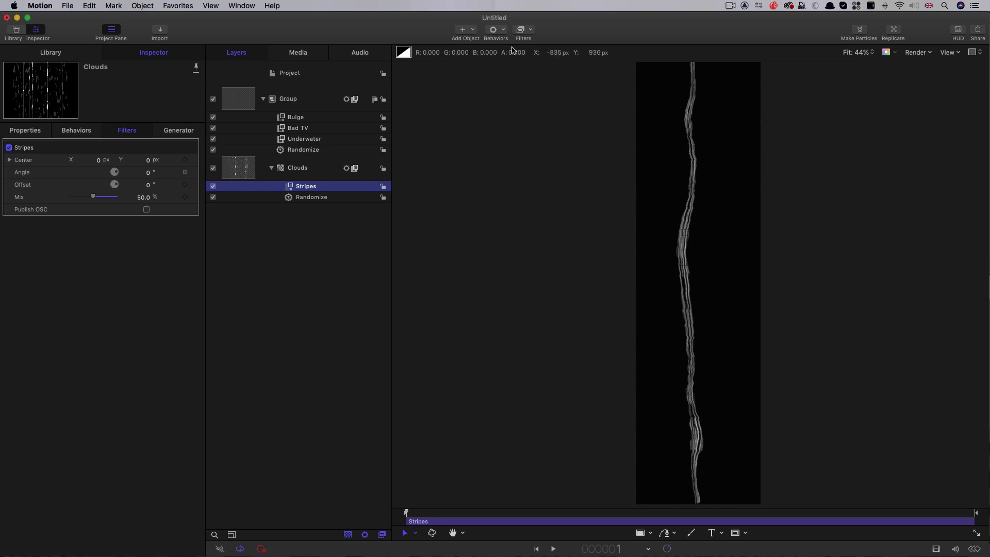
left_click(530, 29)
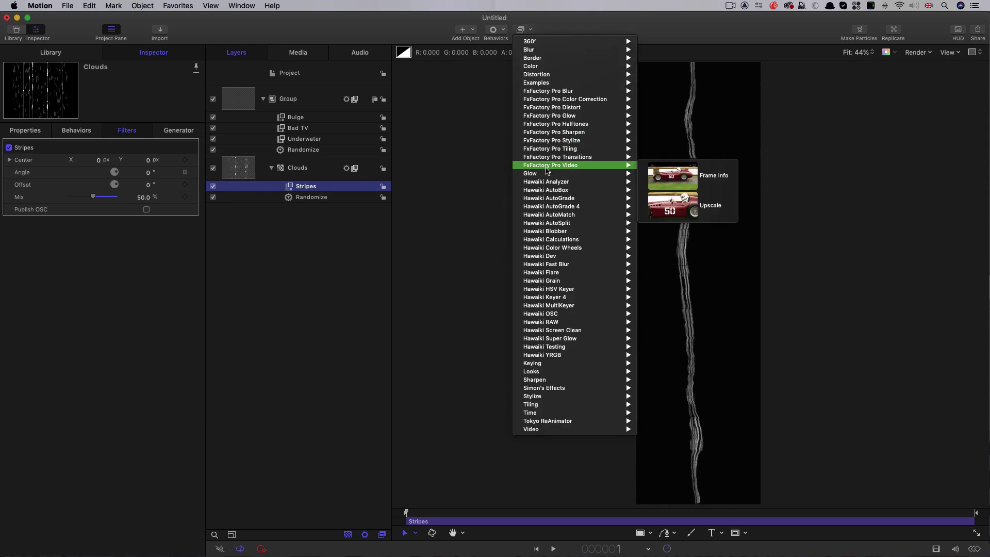
mouse_move(609, 174)
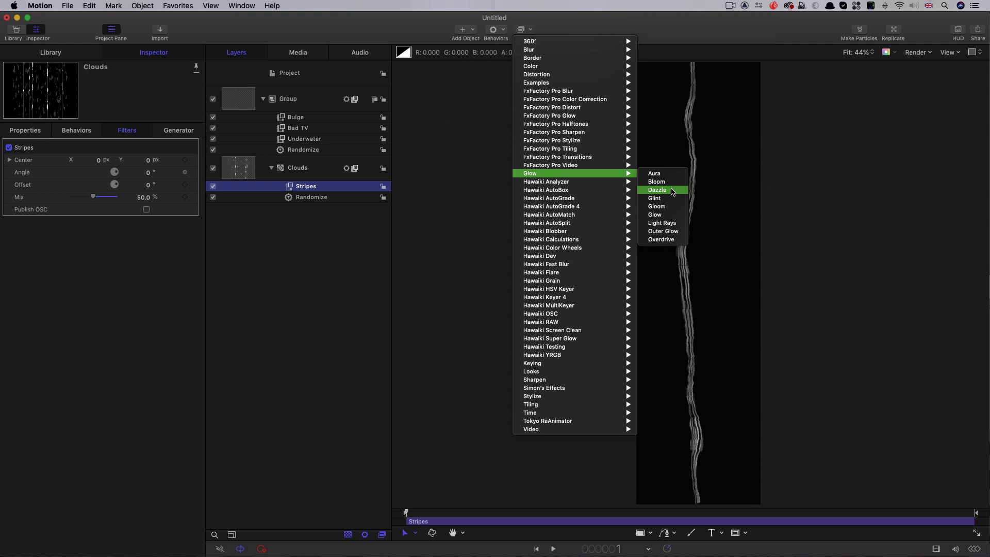
left_click(657, 189)
left_click(142, 160)
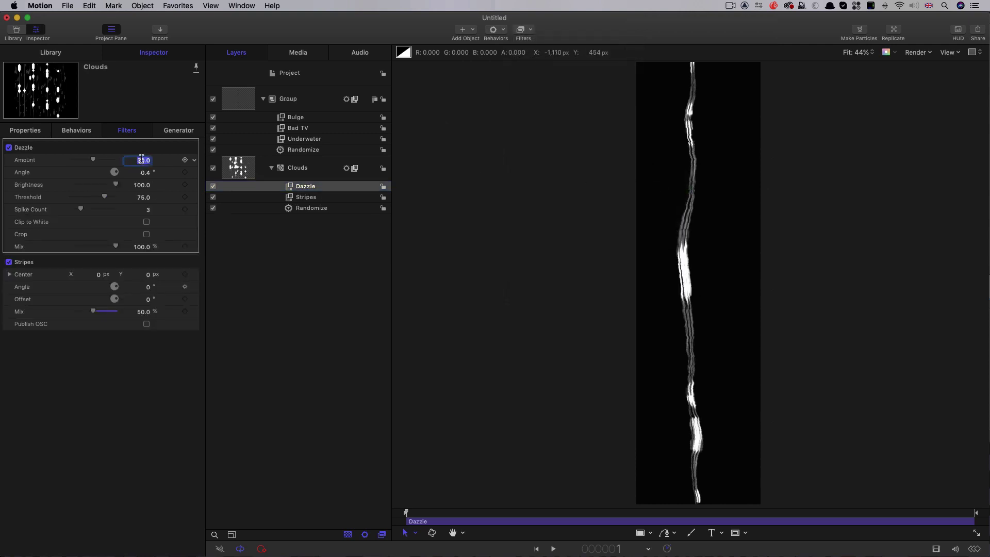
type("60")
key("Return")
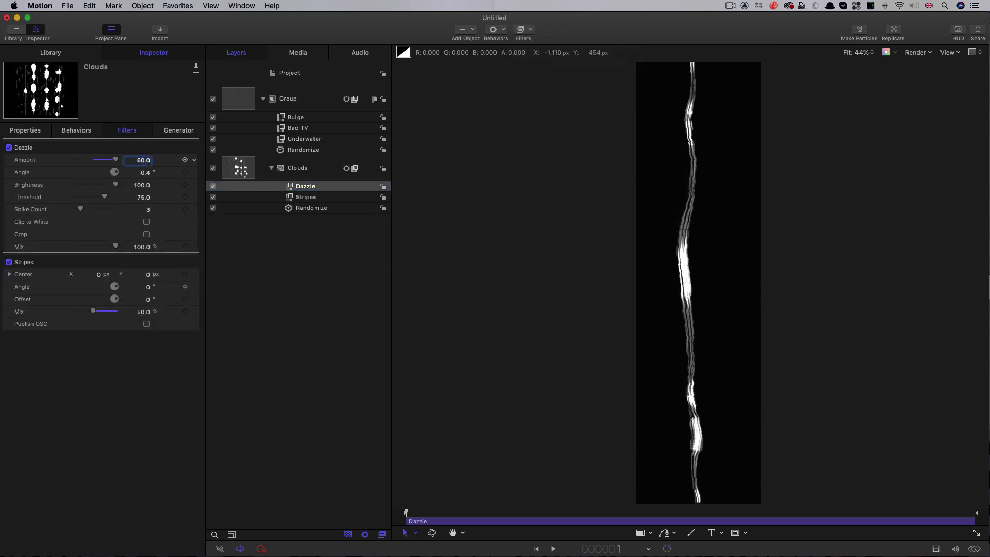
key("space")
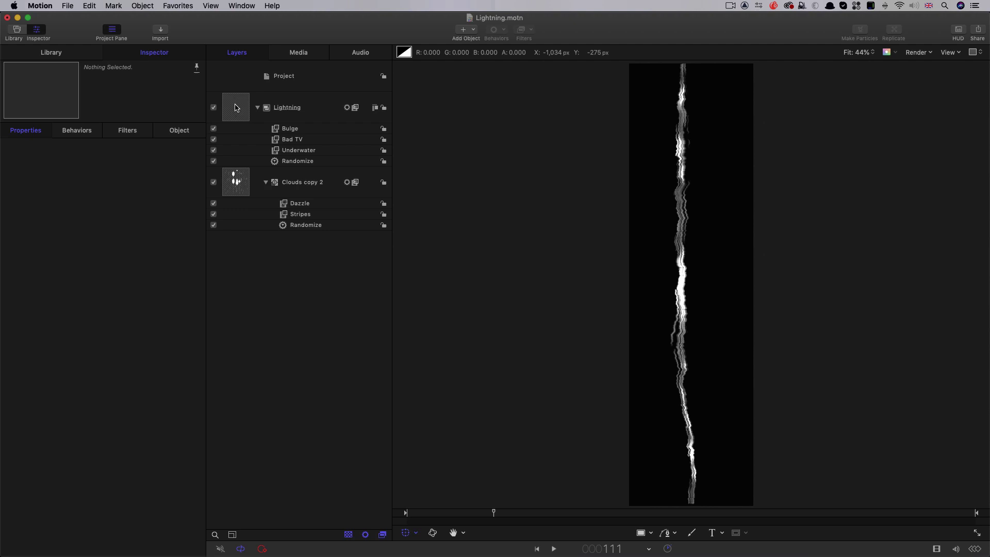
Draw an inverted rectangle mask over the lower part of the Lightning group.
left_click(236, 107)
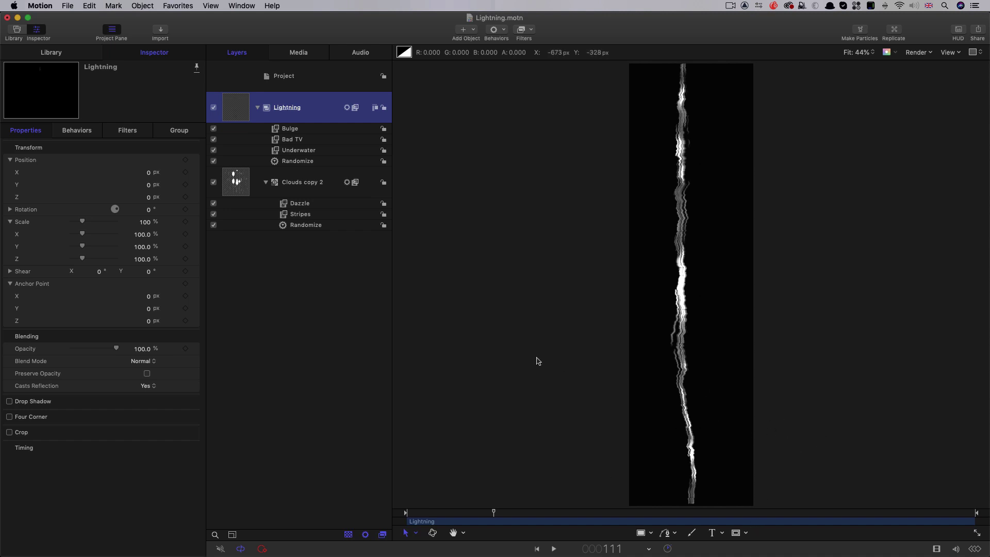
left_click(740, 535)
left_click_drag(579, 394, 830, 552)
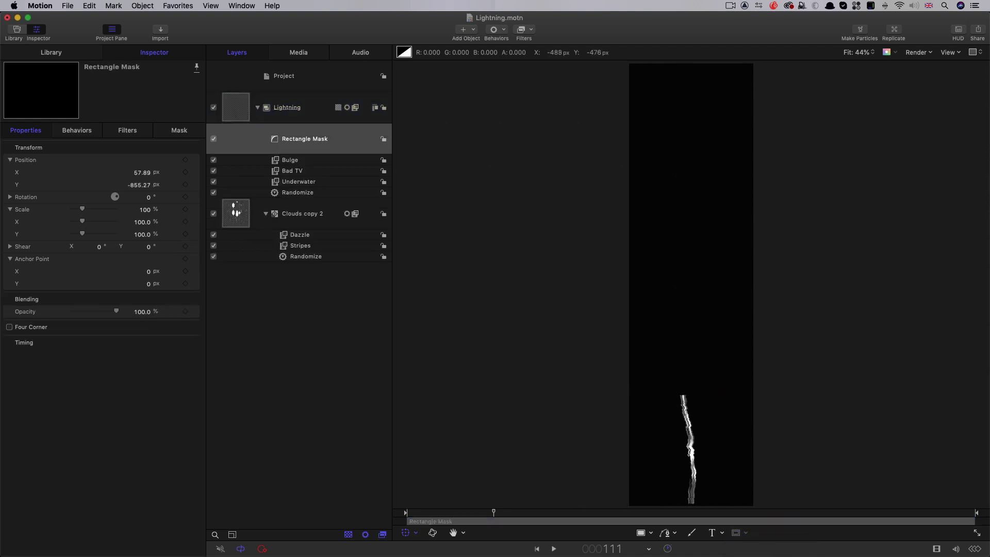
left_click(180, 130)
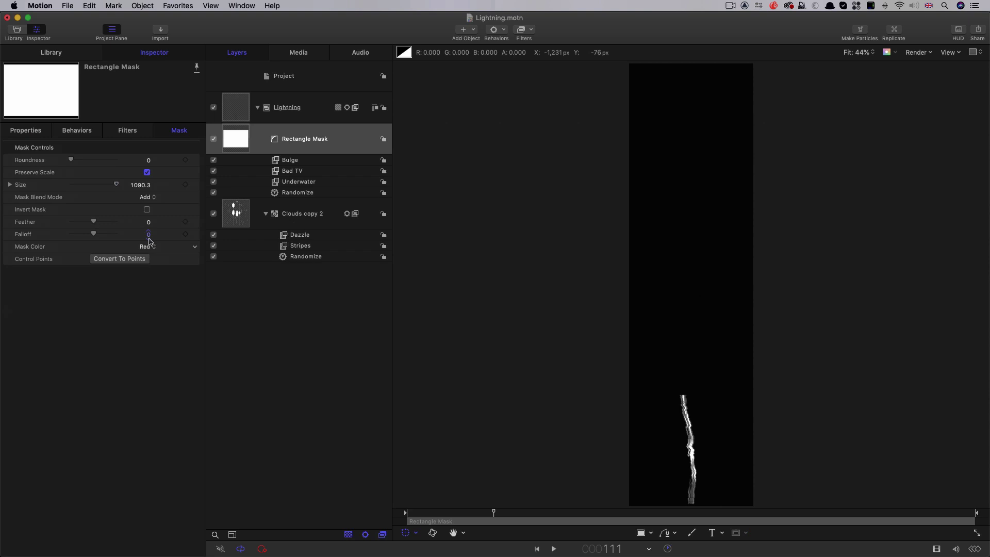
left_click(147, 210)
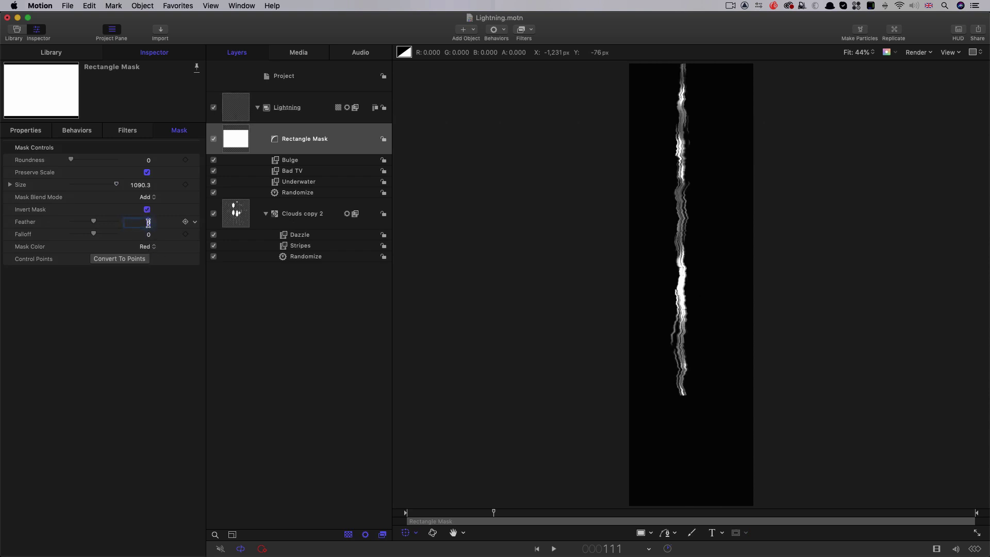
Feather the mask to 750, lower it to Y -1327.75, and play back the result.
type("0")
key("Return")
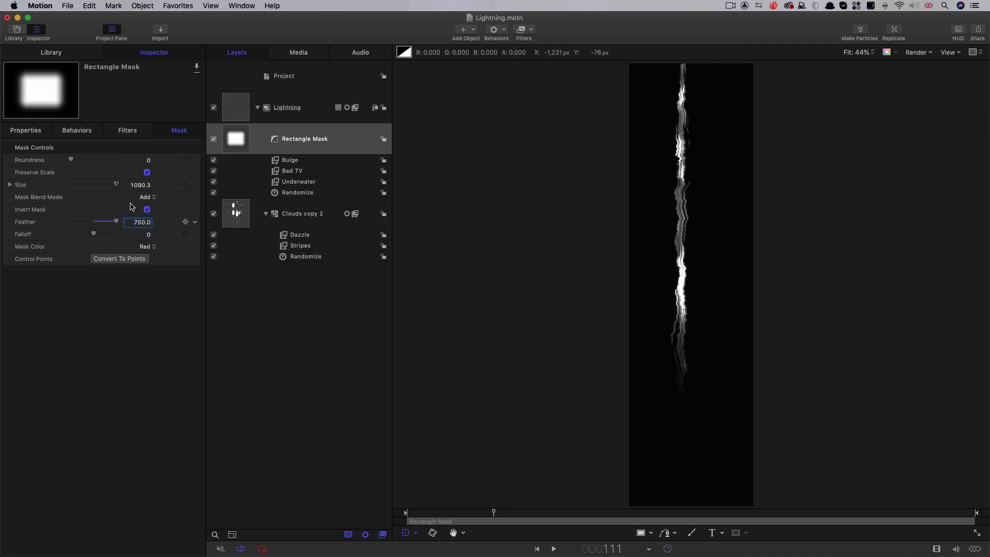
left_click(34, 130)
left_click_drag(138, 186, 138, 186)
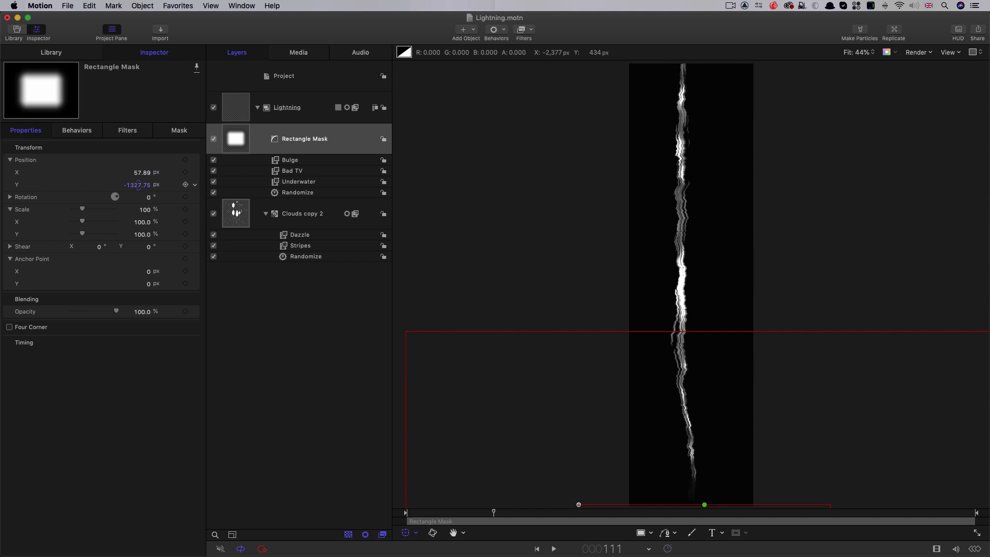
left_click_drag(144, 187, 145, 187)
key("space")
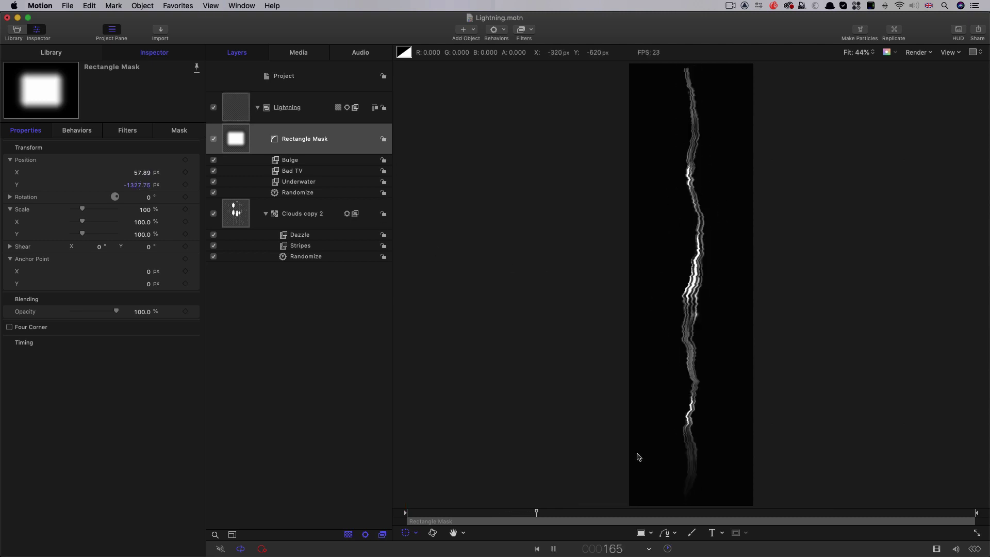
key("space")
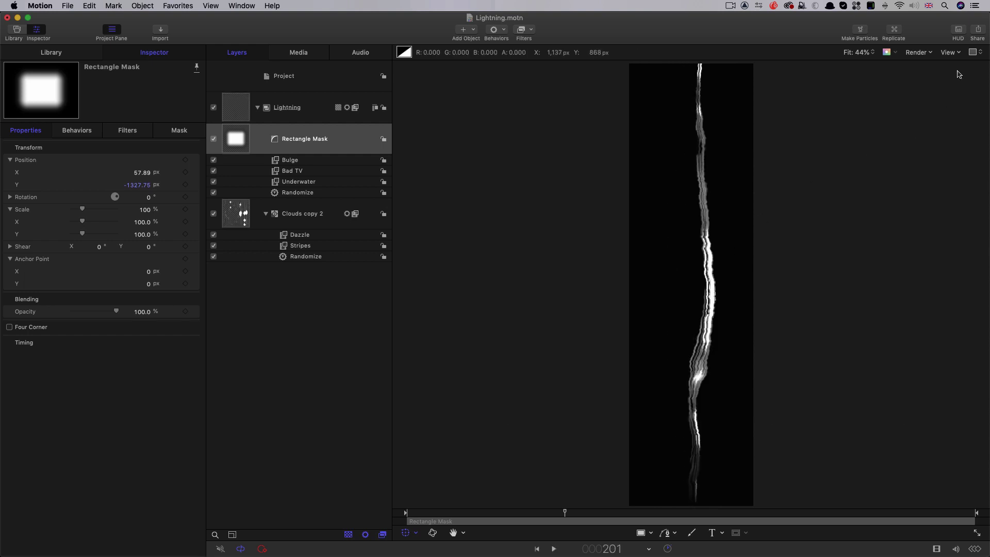
Export the project as a movie, reusing the existing Lightning.mov name, and save.
left_click(979, 32)
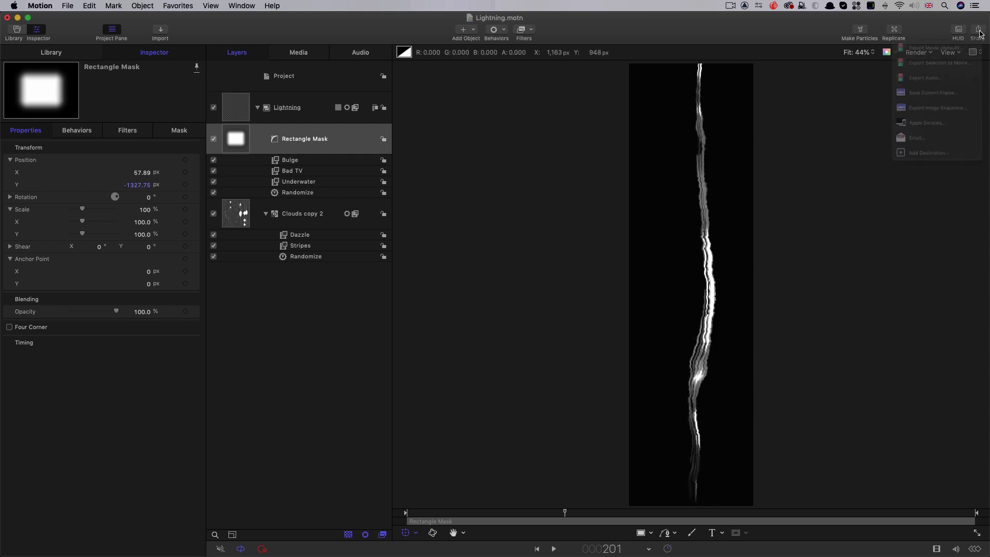
left_click(941, 52)
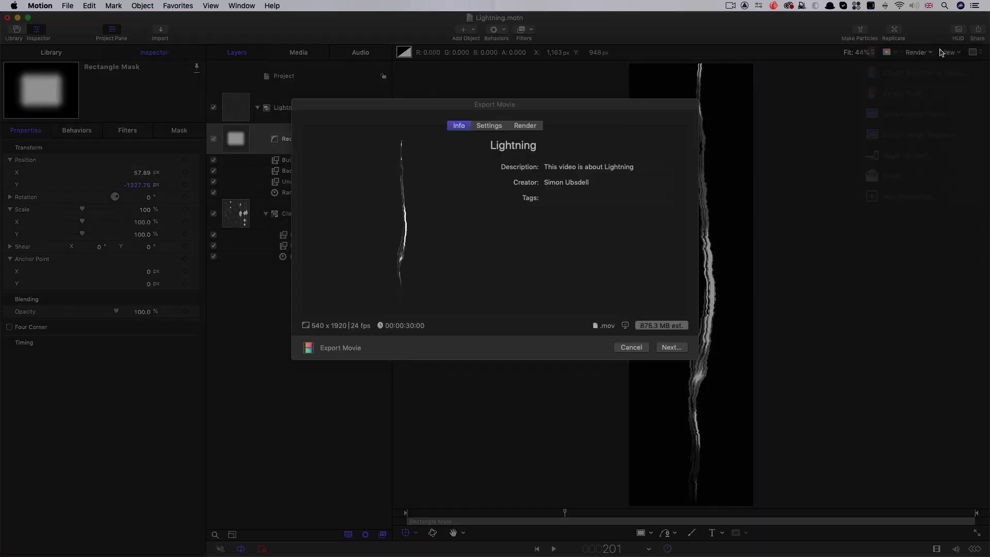
left_click(489, 126)
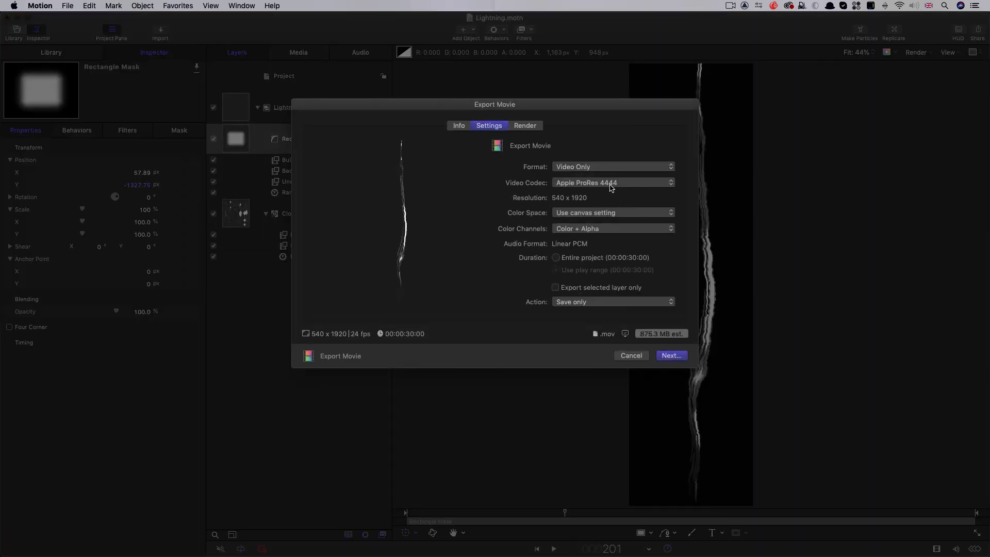
left_click(669, 355)
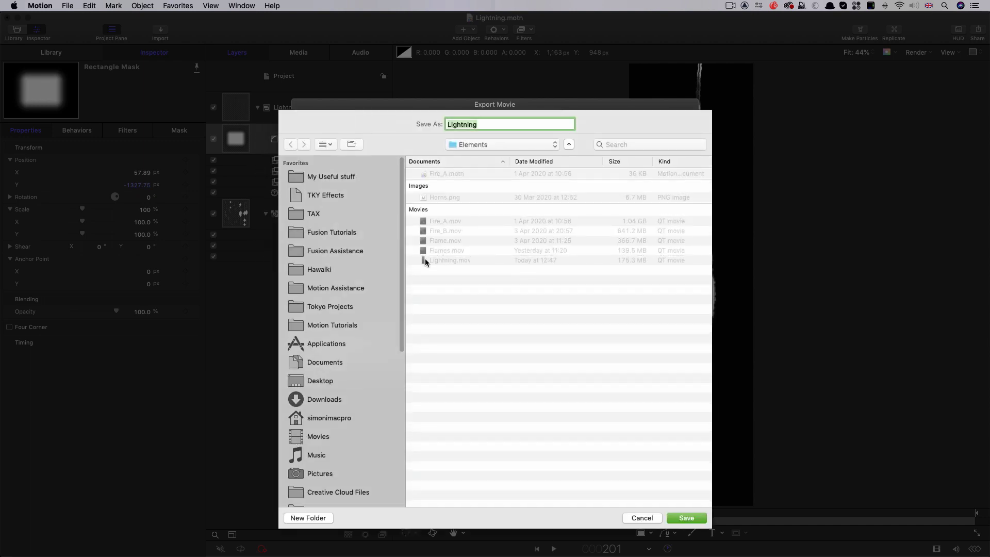
left_click(420, 259)
left_click(686, 518)
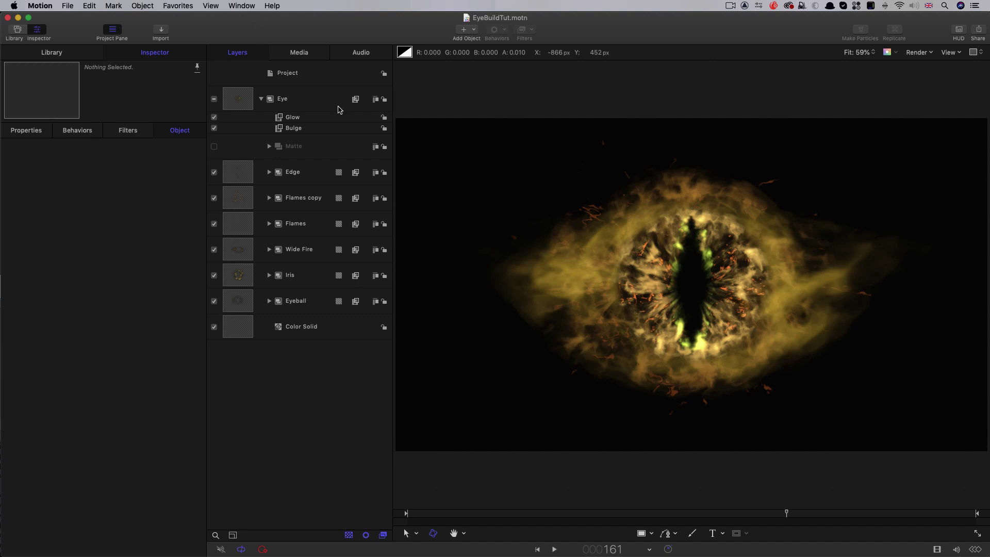
Convert the Eye group to a 3D group and add a camera.
left_click(261, 100)
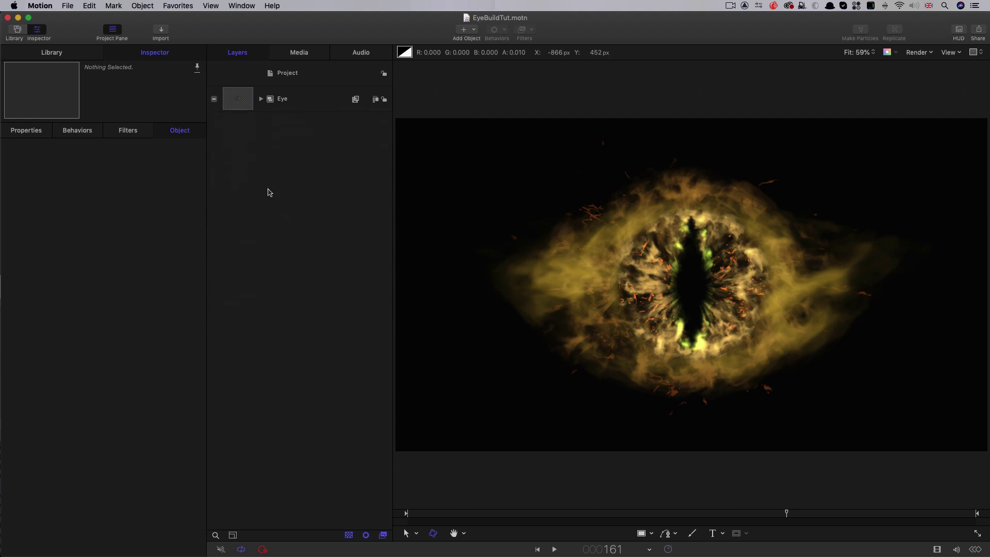
left_click(234, 99)
right_click(235, 99)
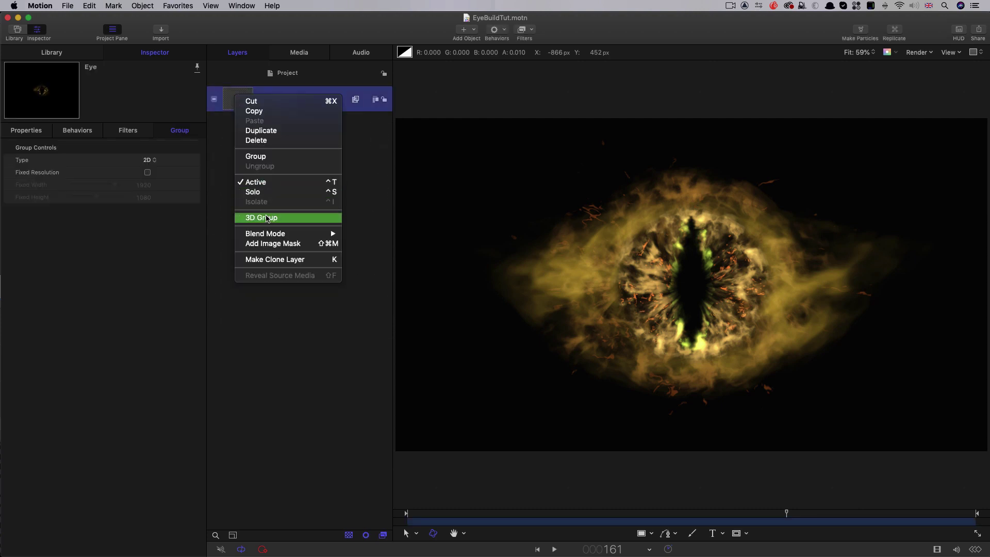
left_click(265, 218)
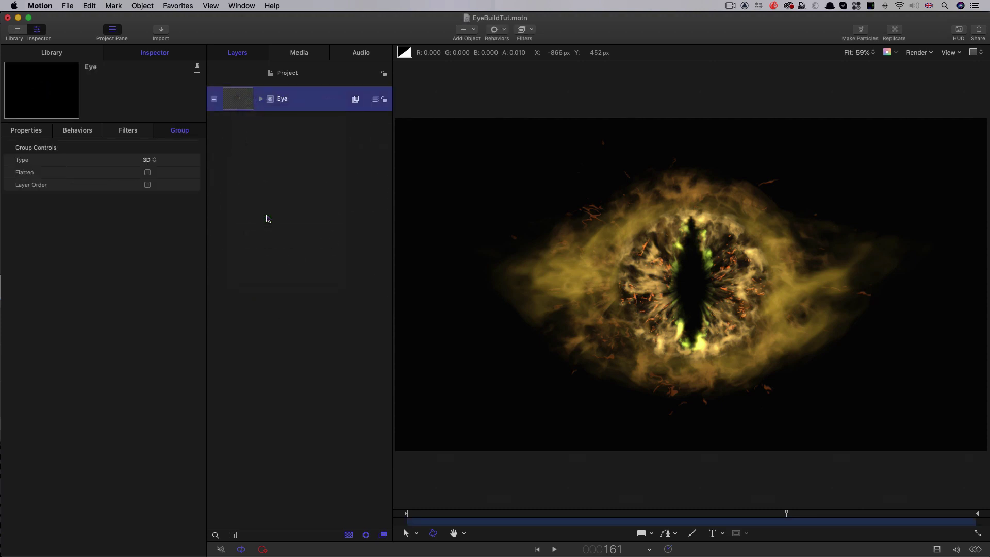
left_click(473, 33)
left_click(477, 62)
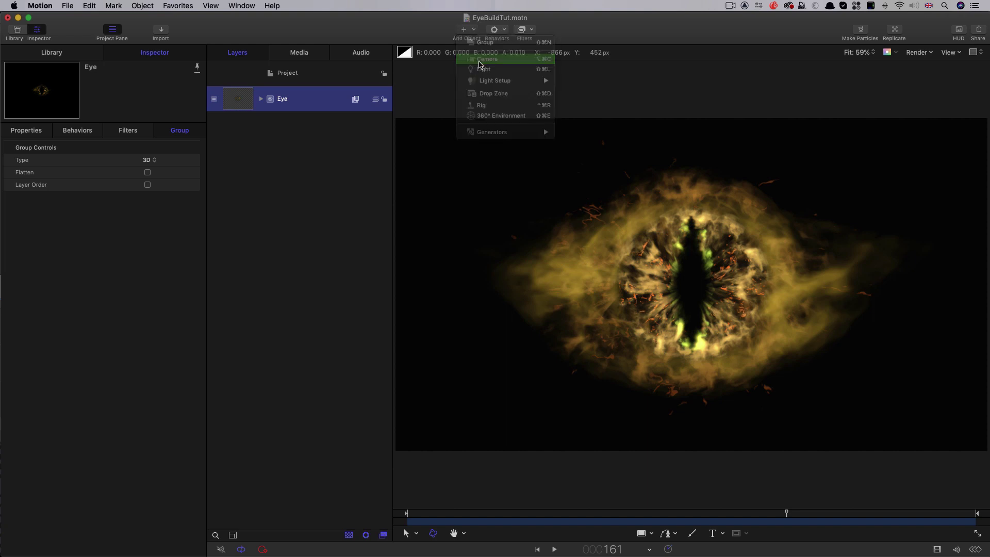
Set the camera's Z position to about 500 px.
left_click(271, 132)
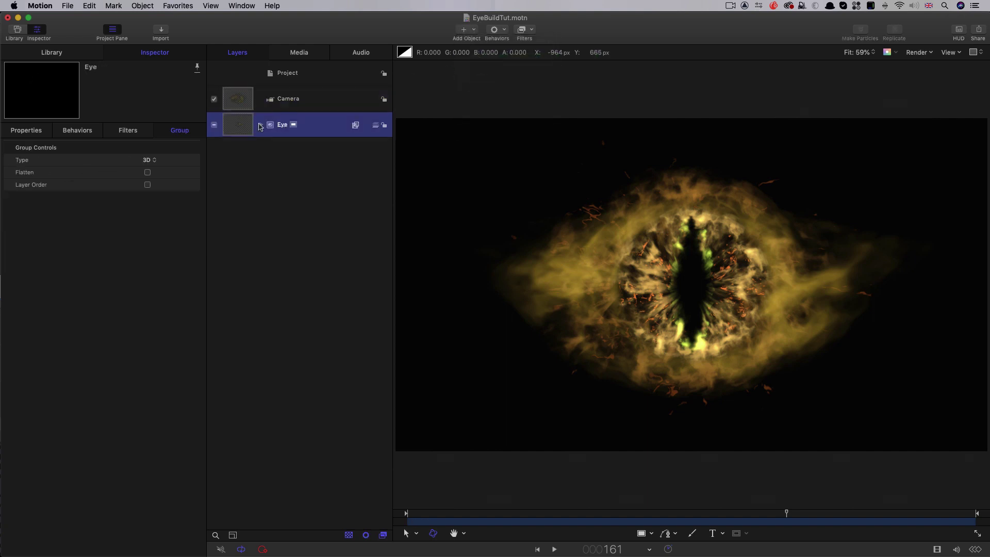
left_click(261, 125)
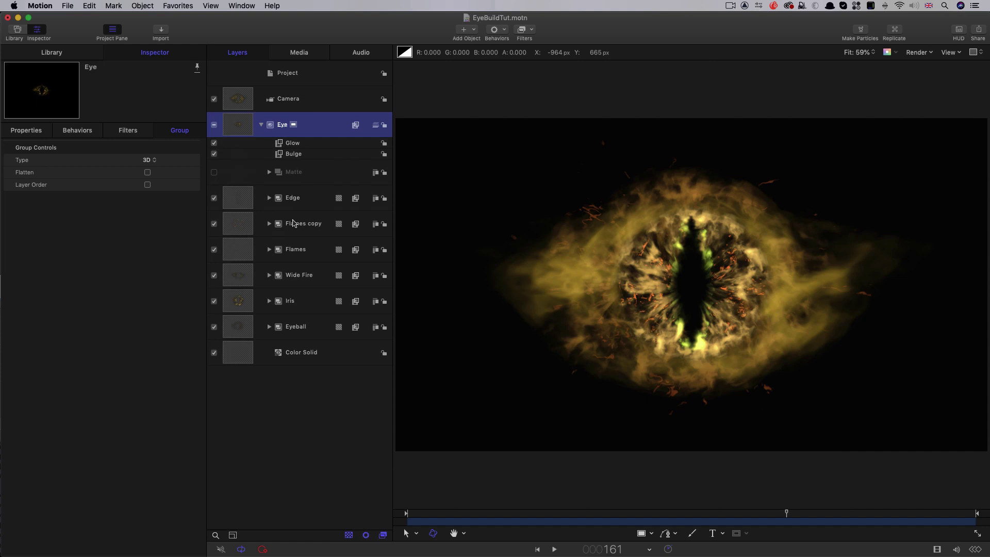
left_click(261, 125)
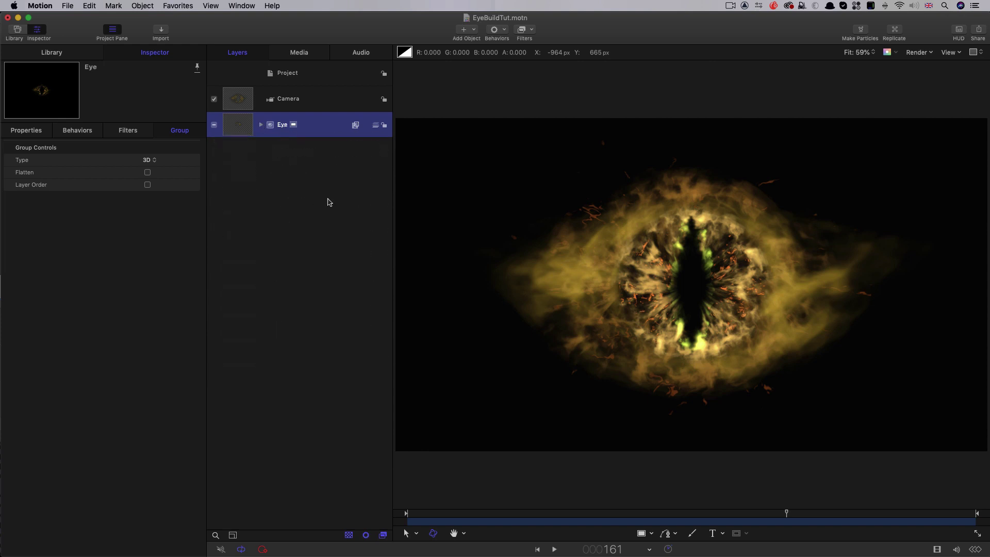
left_click(239, 99)
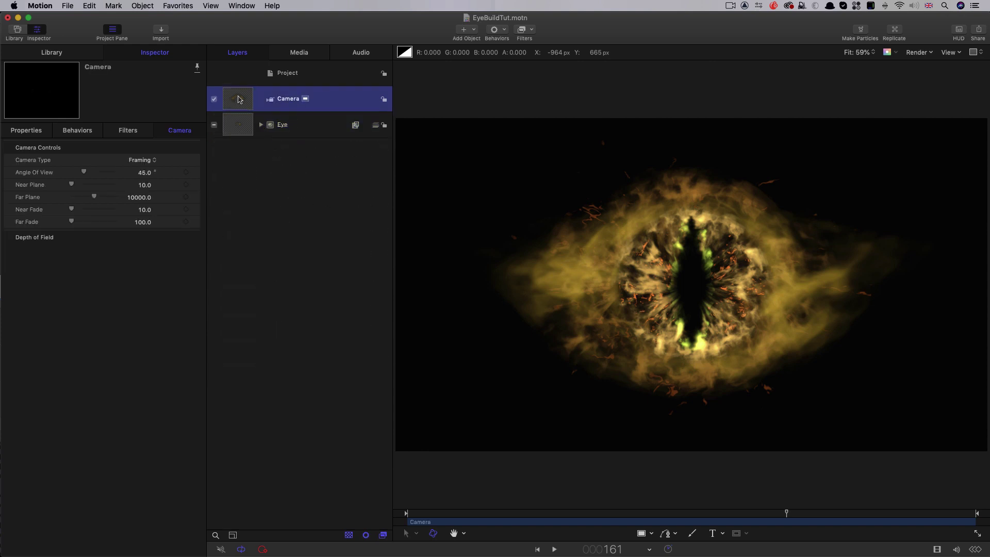
left_click(26, 131)
left_click(148, 198)
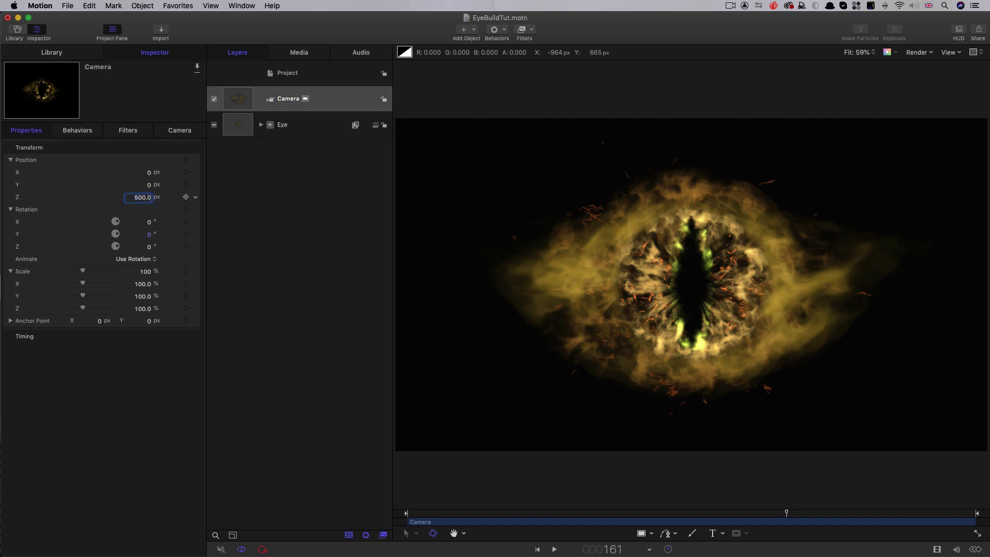
key("Return")
left_click_drag(138, 198, 140, 197)
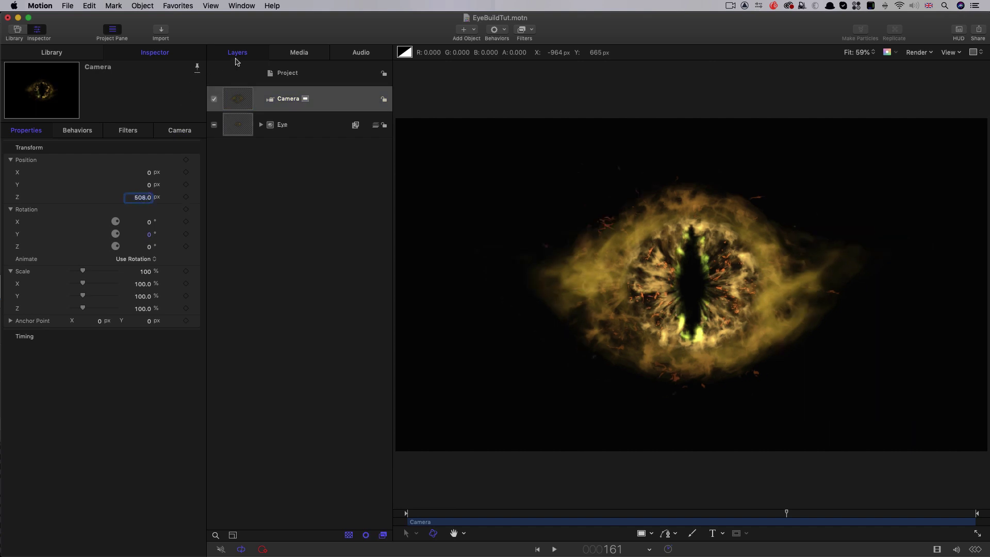
Restore the camera Z to 500, then import Horns.png into a new group.
key("super+z")
left_click(144, 6)
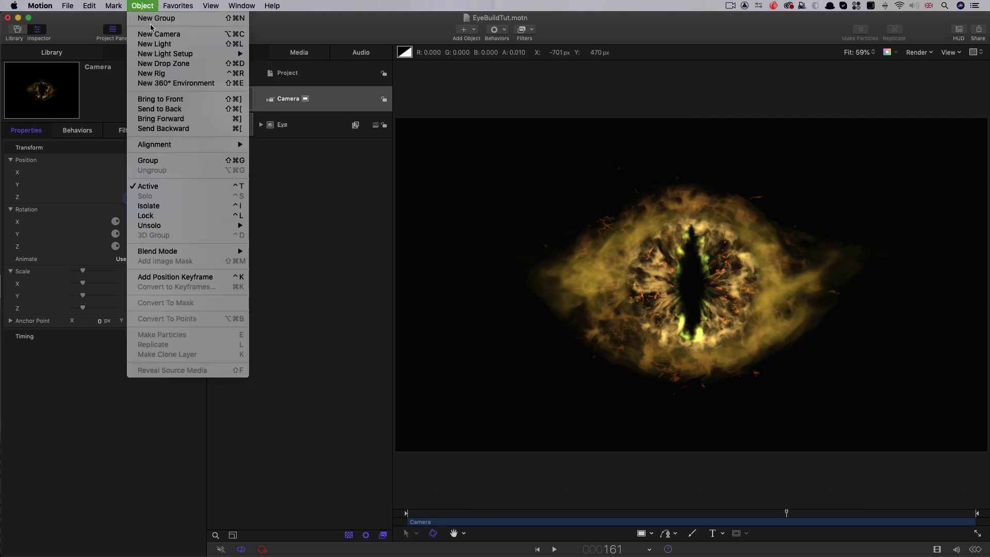
left_click(153, 19)
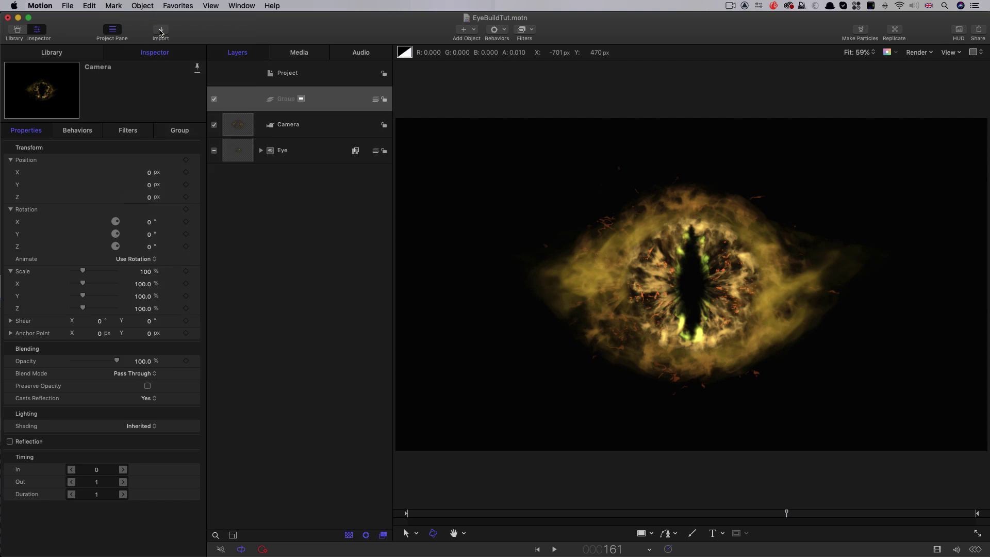
left_click(160, 32)
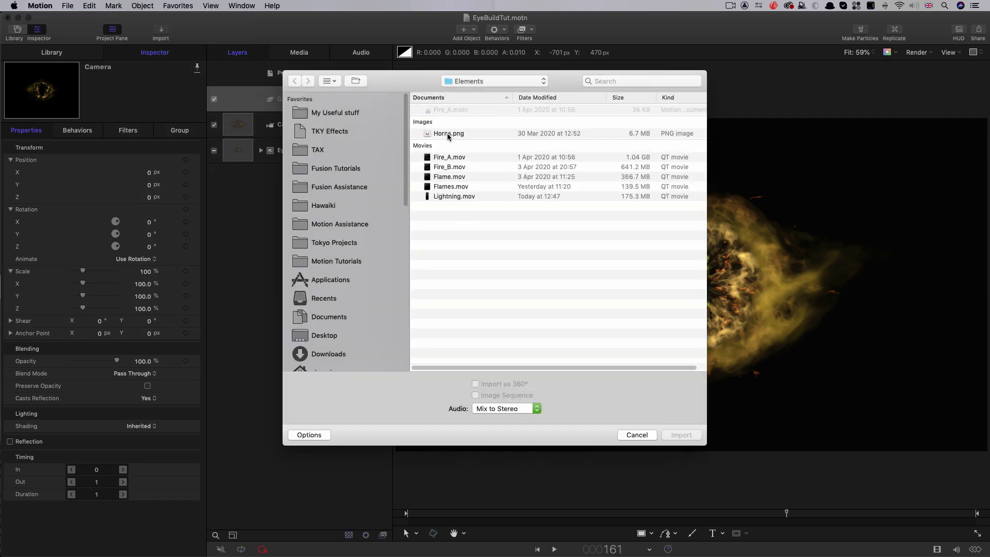
left_click(448, 136)
scroll(591, 309, "right", 1)
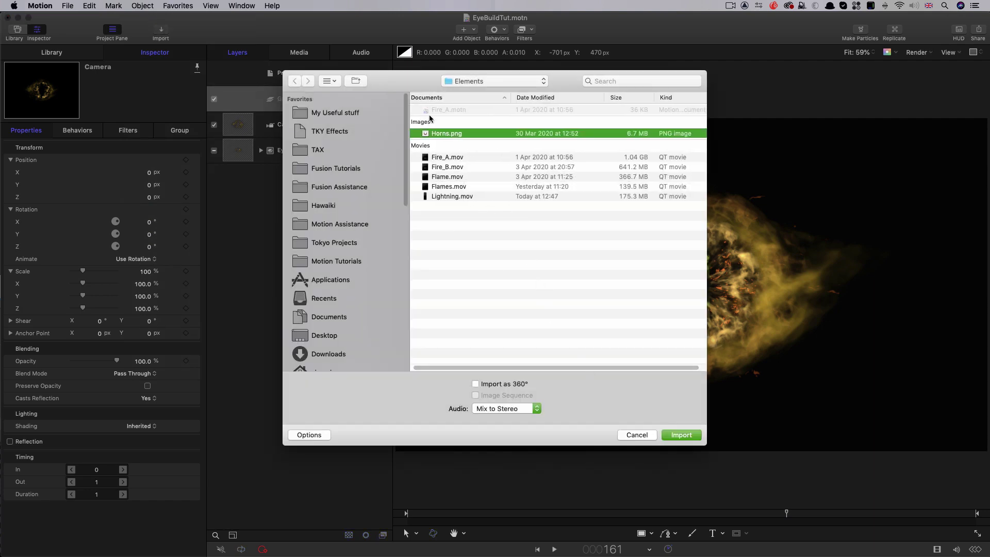
left_click(689, 435)
Scale the Horns layer to 110% and set its Y position to -400.
left_click(25, 130)
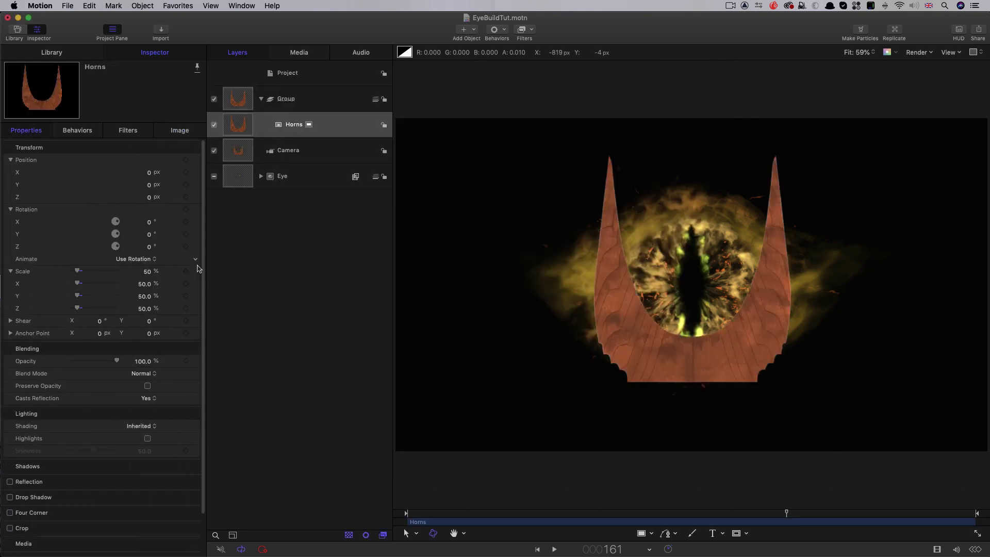
left_click(147, 274)
key("Return")
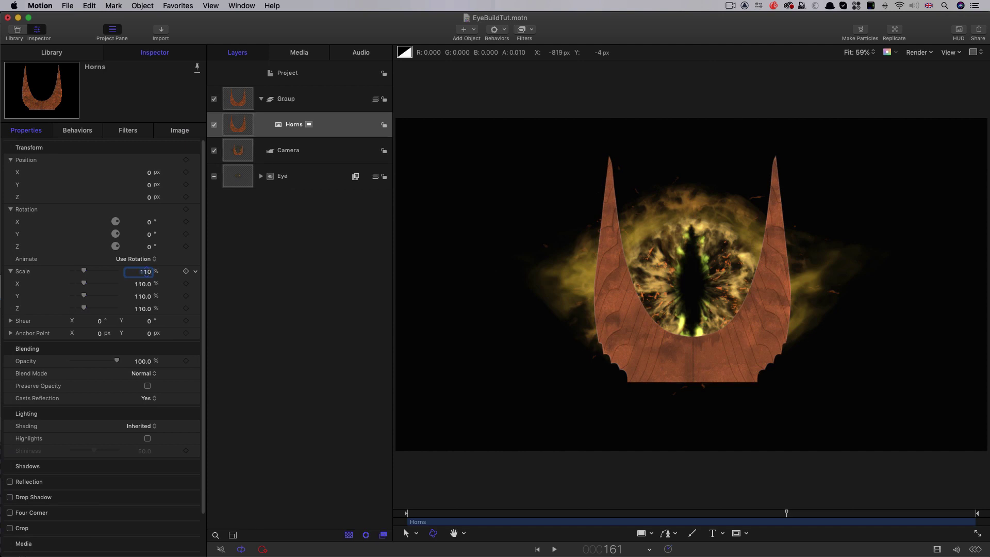
left_click(149, 186)
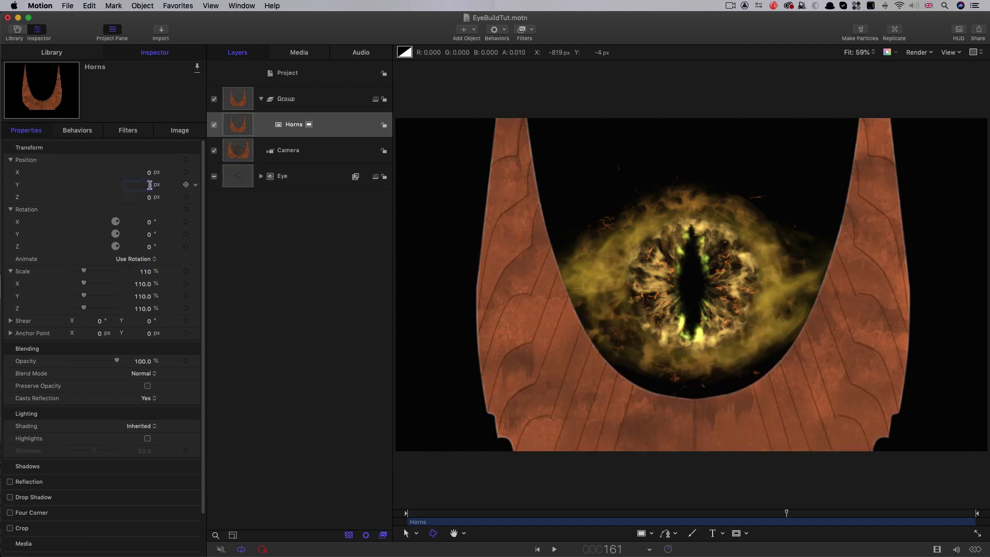
type("-400")
key("Return")
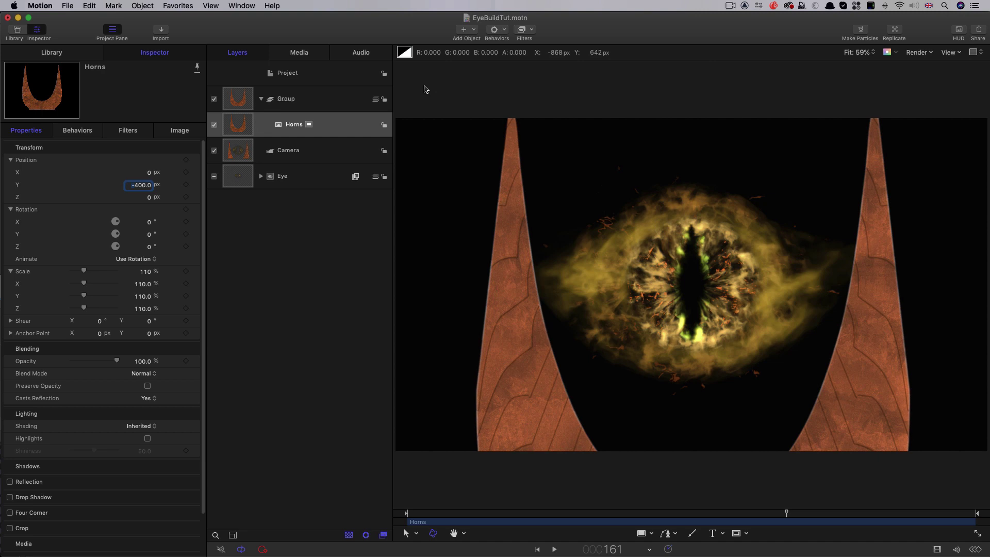
Add a light and set the Eye group's Lighting Shading to Off.
left_click(472, 30)
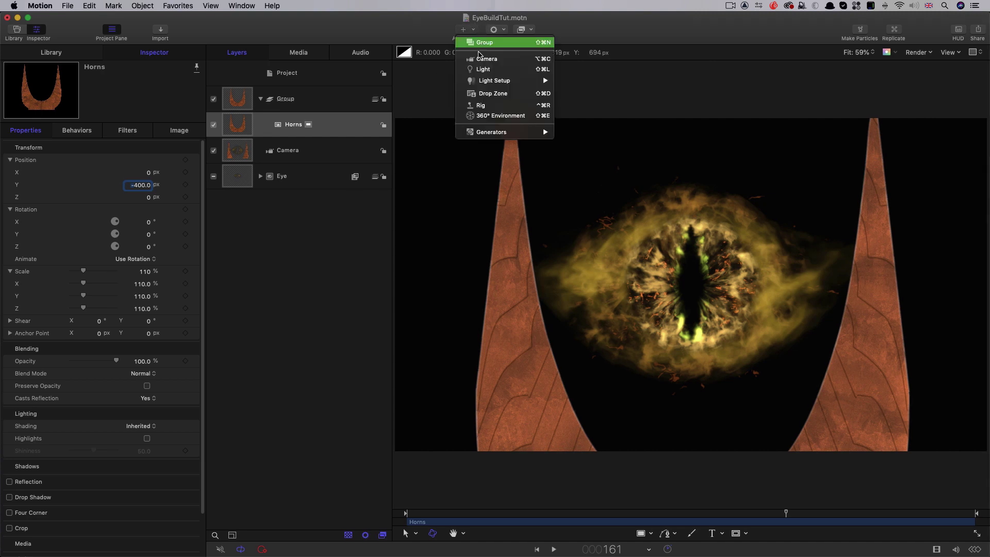
left_click(482, 68)
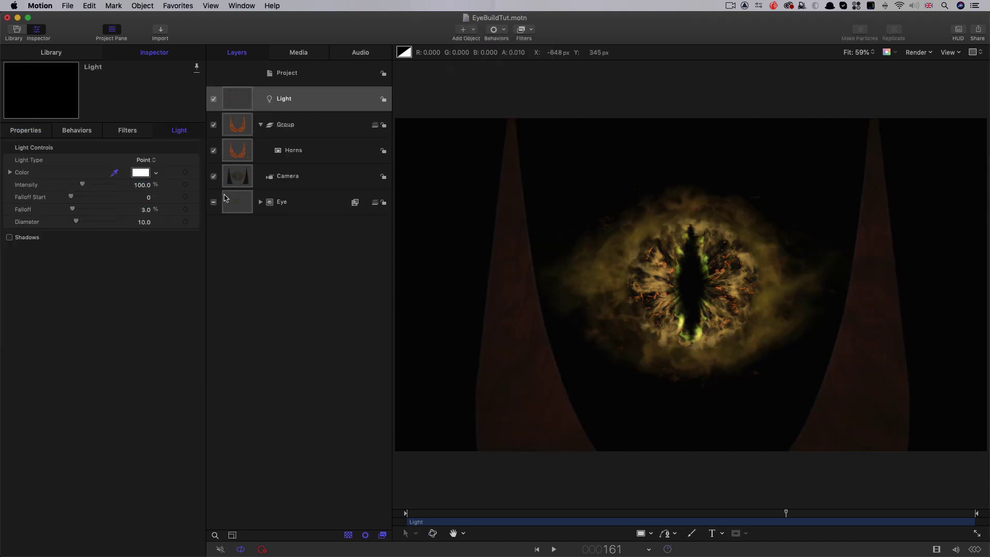
left_click(231, 201)
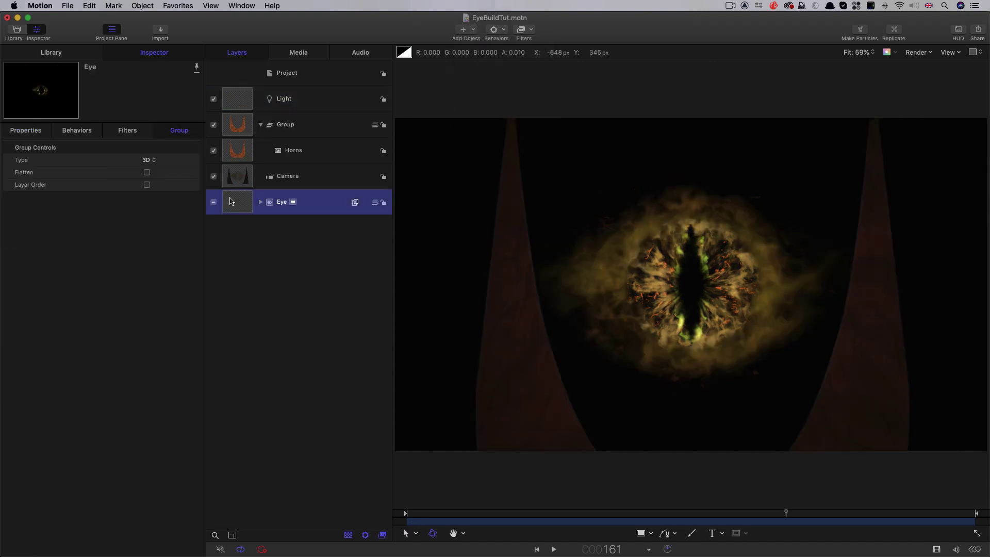
left_click(24, 131)
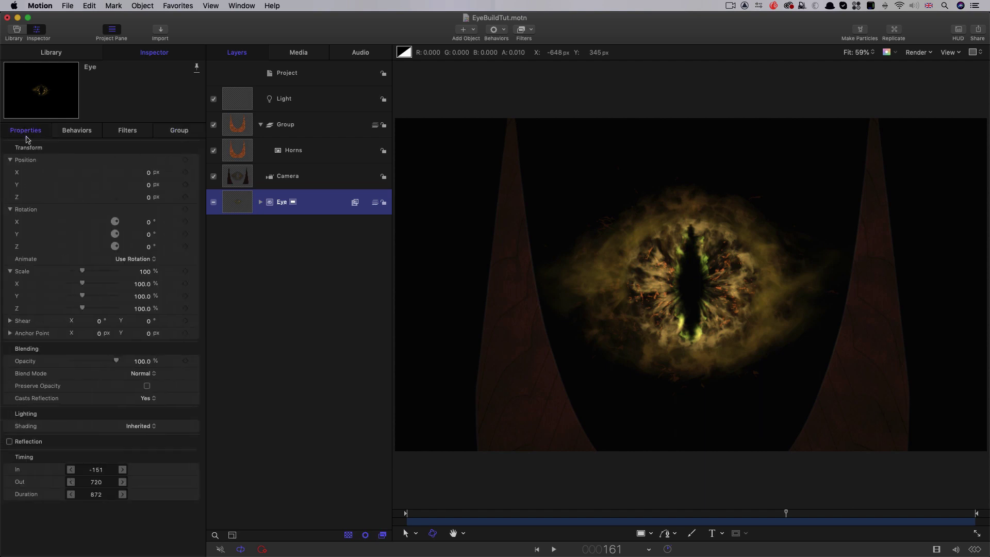
left_click(150, 427)
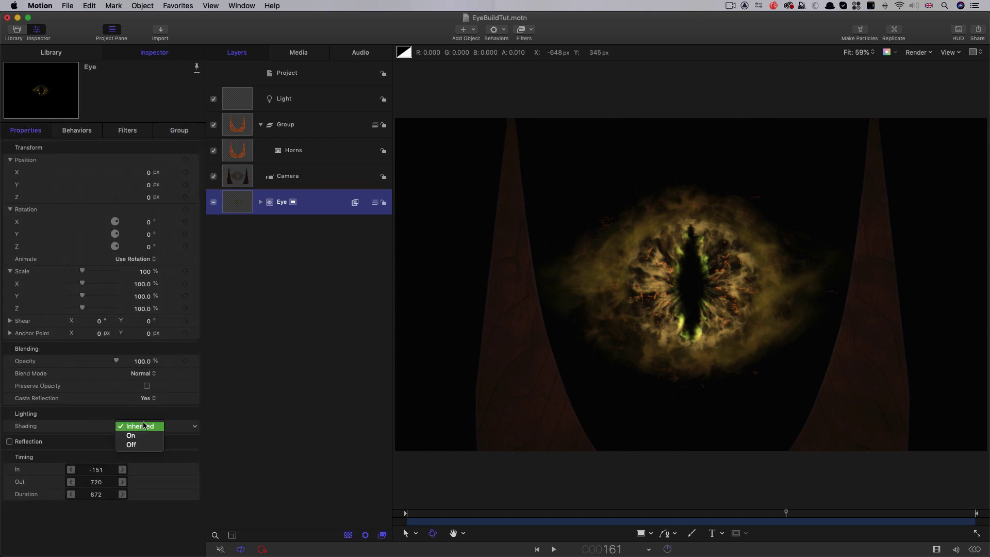
left_click(136, 447)
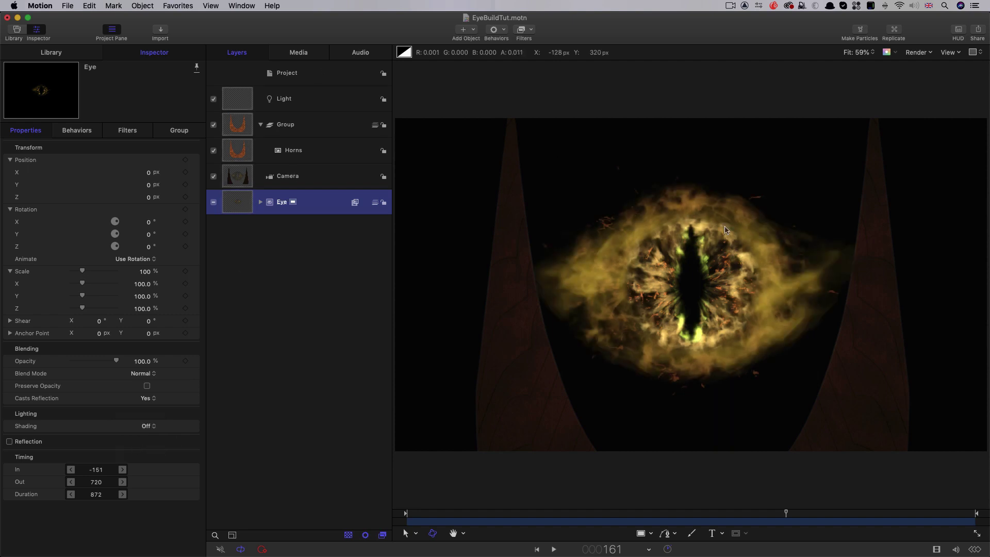
left_click(240, 97)
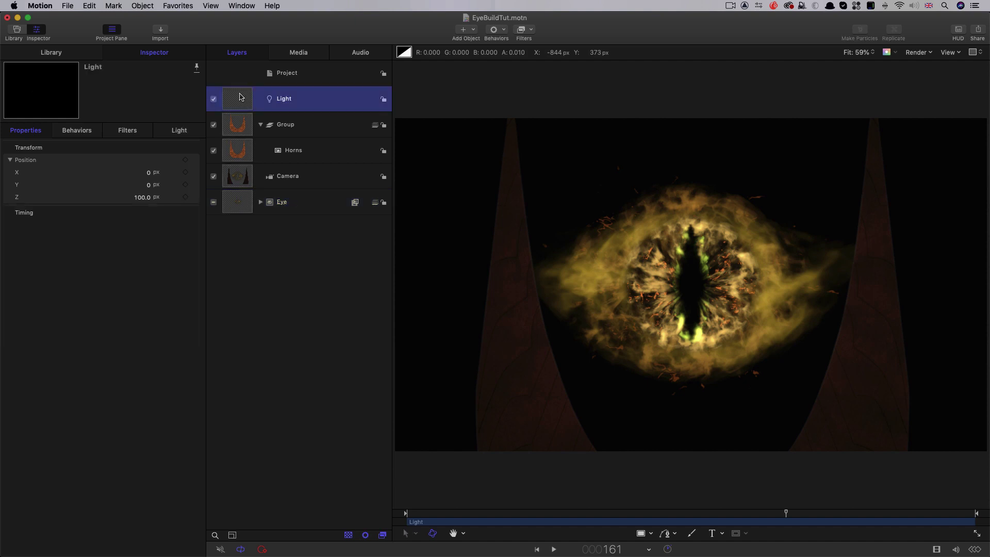
left_click(180, 131)
Color the light with the eye's sampled yellow, make it a Spot at 3000% intensity.
left_click(114, 173)
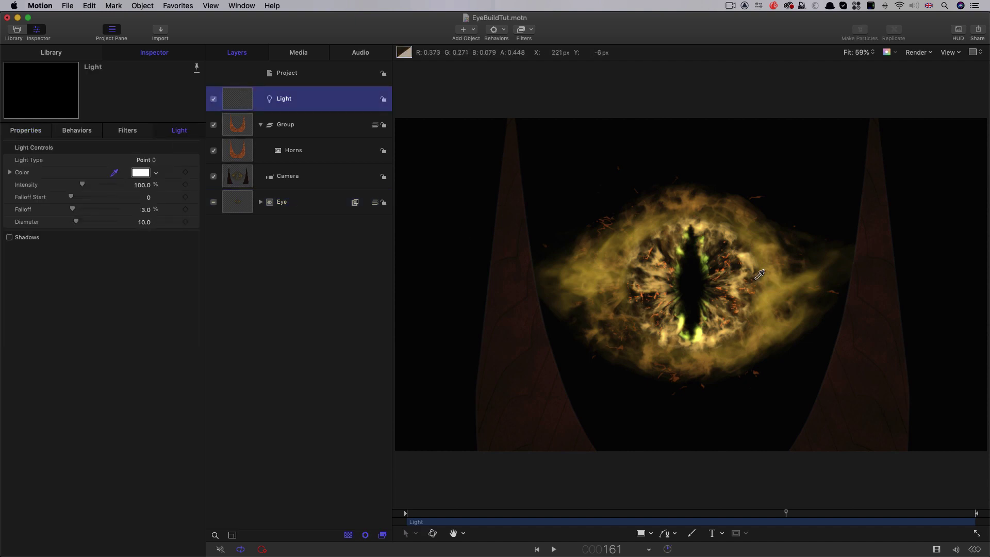
left_click(747, 251)
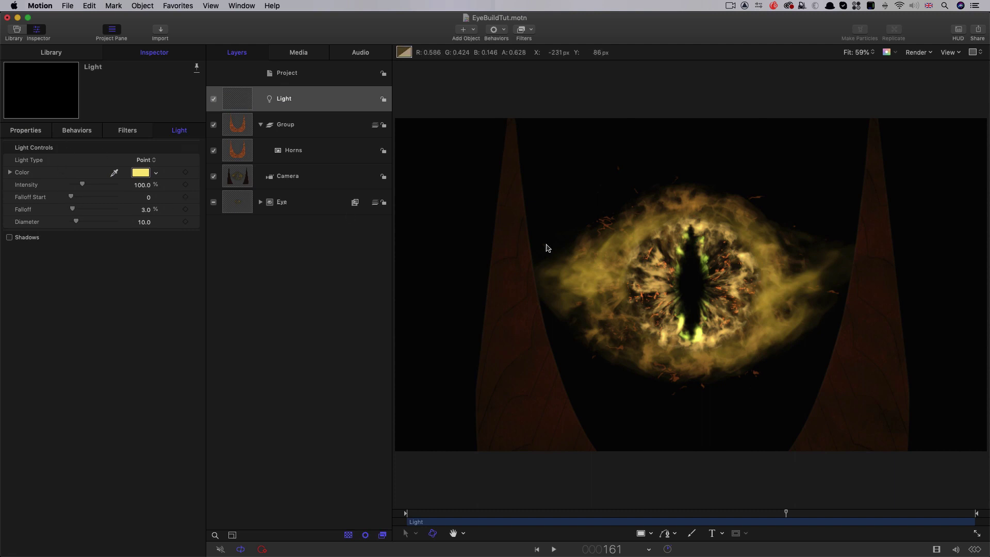
left_click(142, 161)
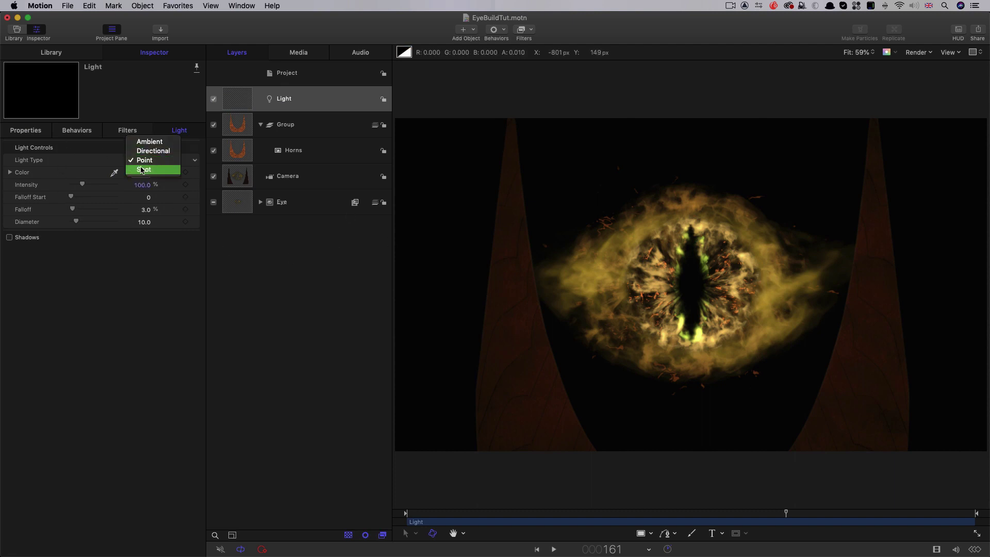
left_click(142, 169)
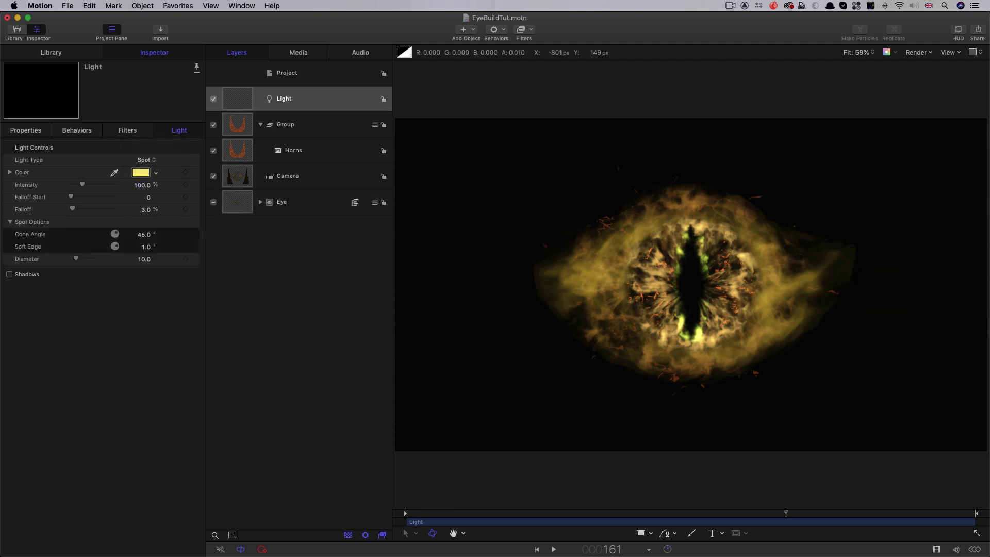
double_click(141, 185)
type("30")
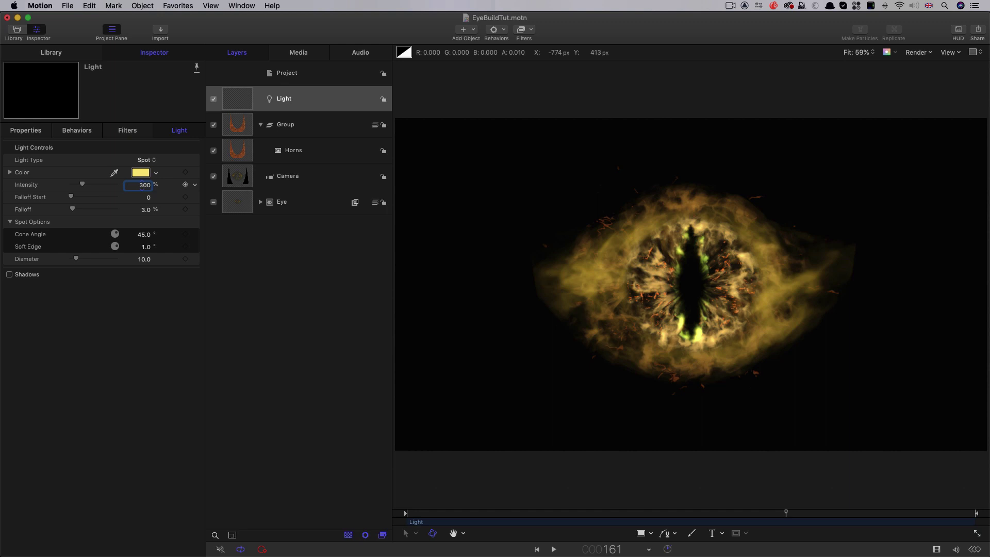
Move the light to Z position 900.
left_click(33, 131)
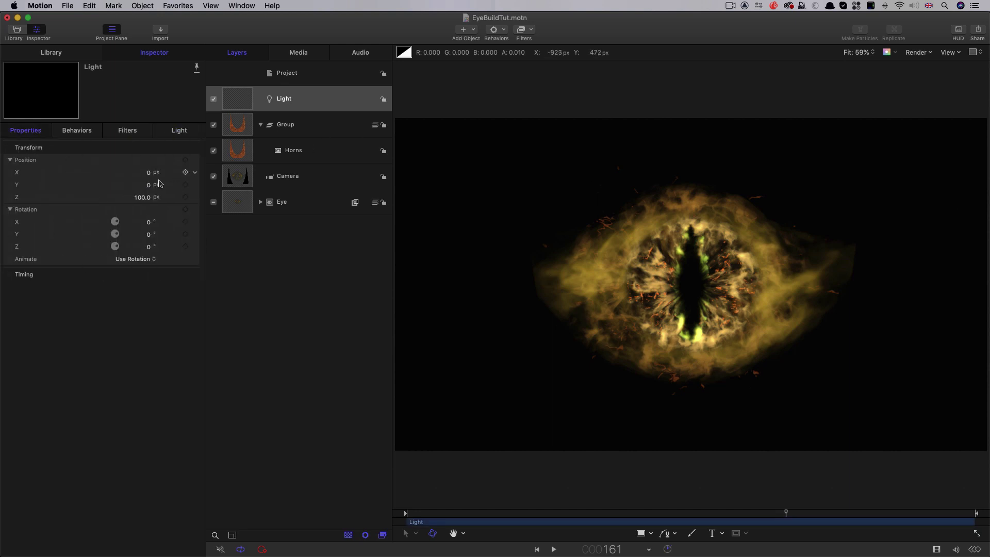
double_click(138, 197)
type("900")
key("Return")
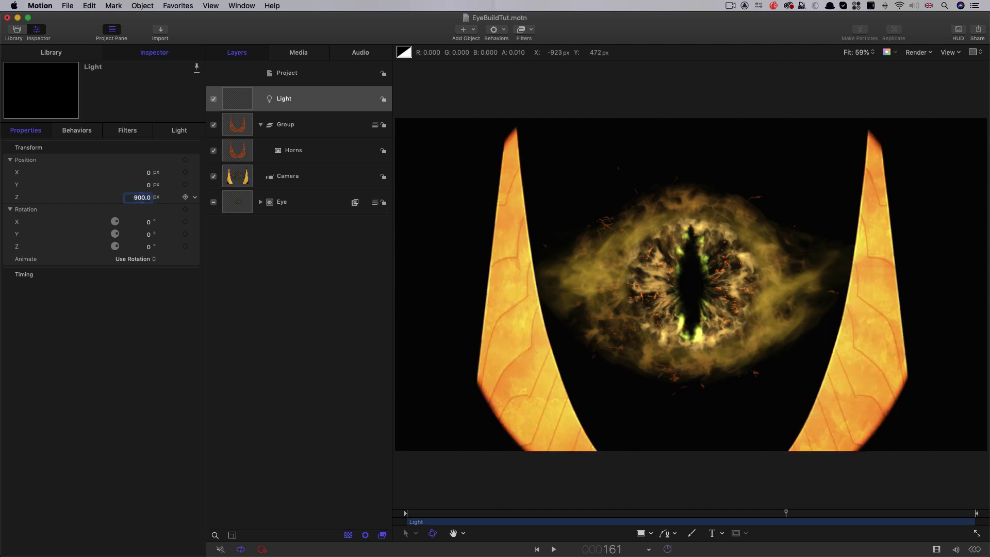
Set falloff to 5 and cone angle to 36°, then toggle the light off and on to compare.
left_click(182, 130)
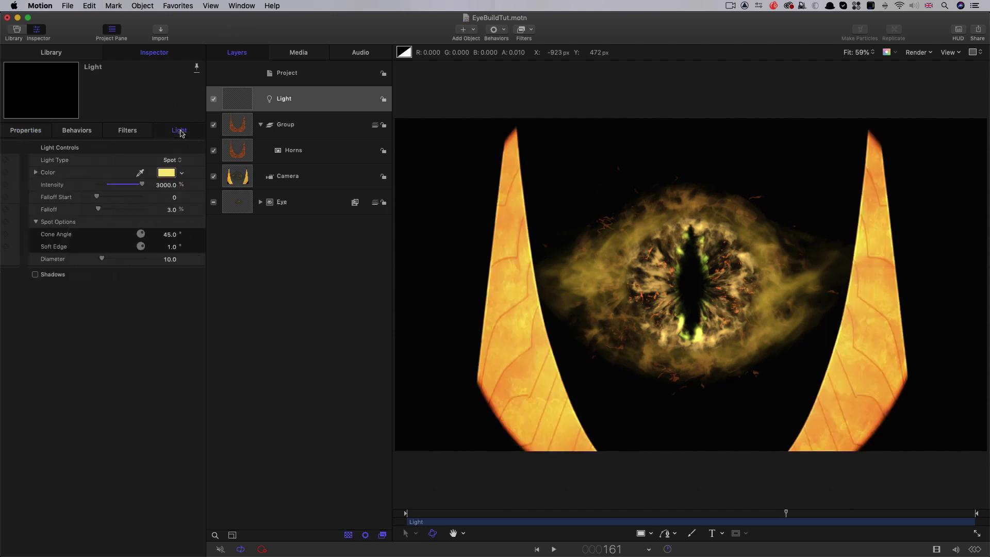
double_click(147, 209)
type("5")
key("Tab")
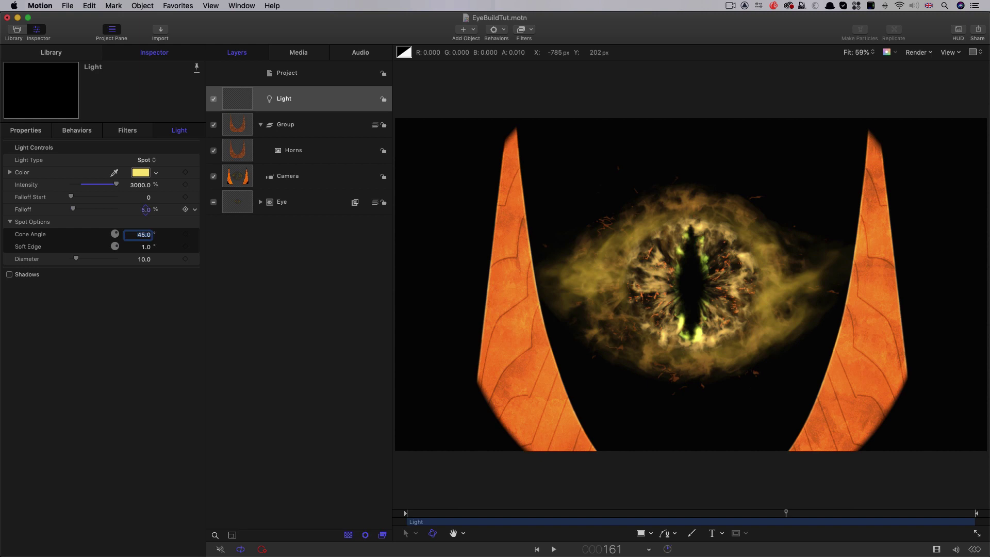
type("36")
key("Tab")
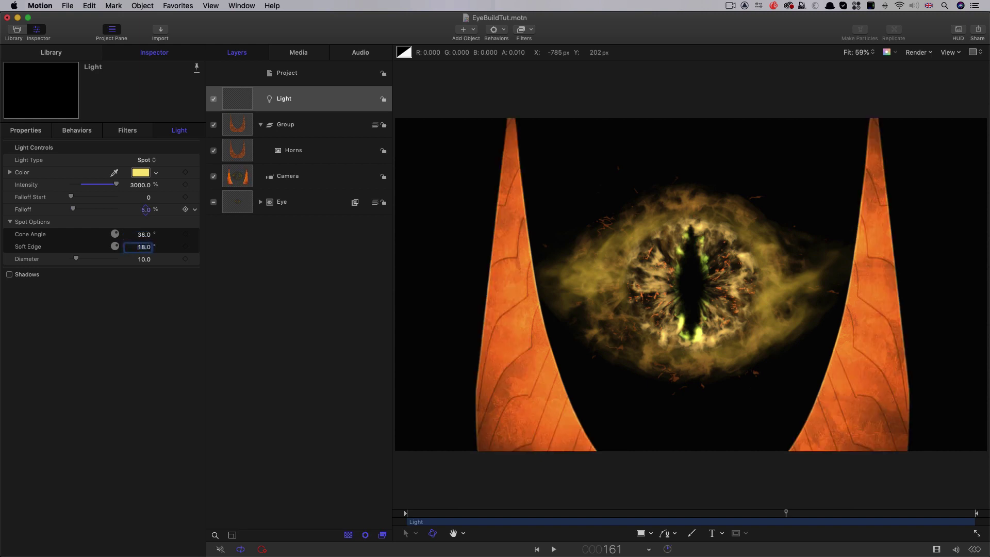
left_click(212, 99)
left_click(214, 99)
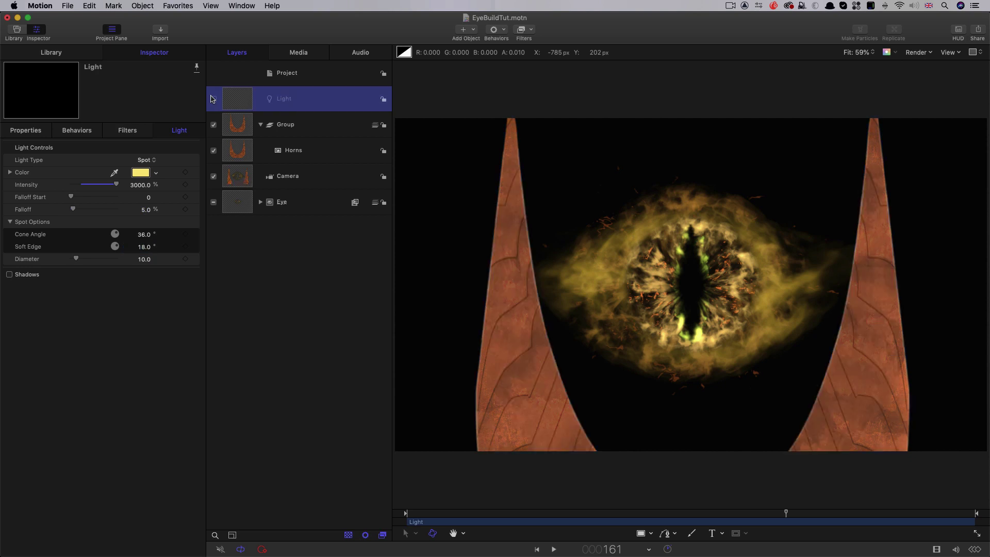
left_click(214, 99)
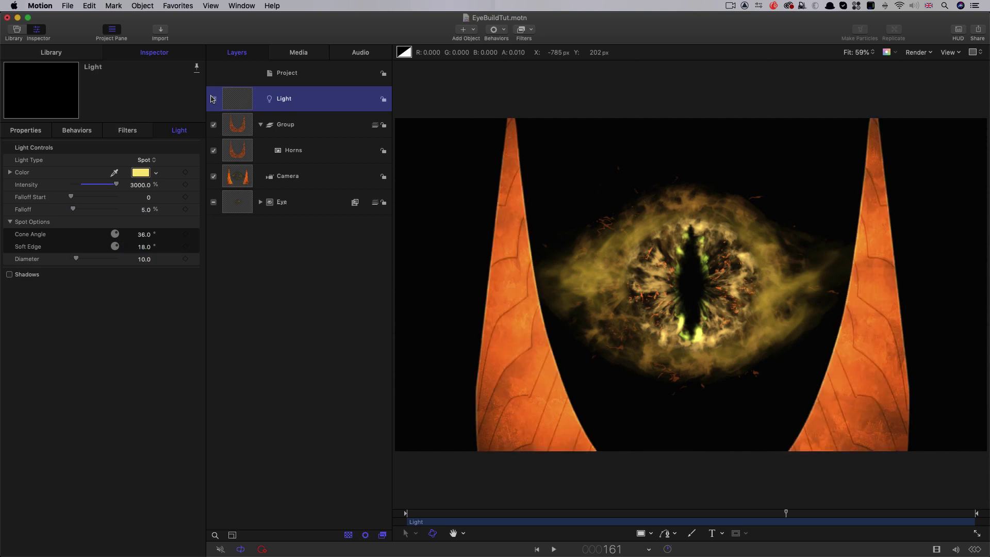
left_click(196, 185)
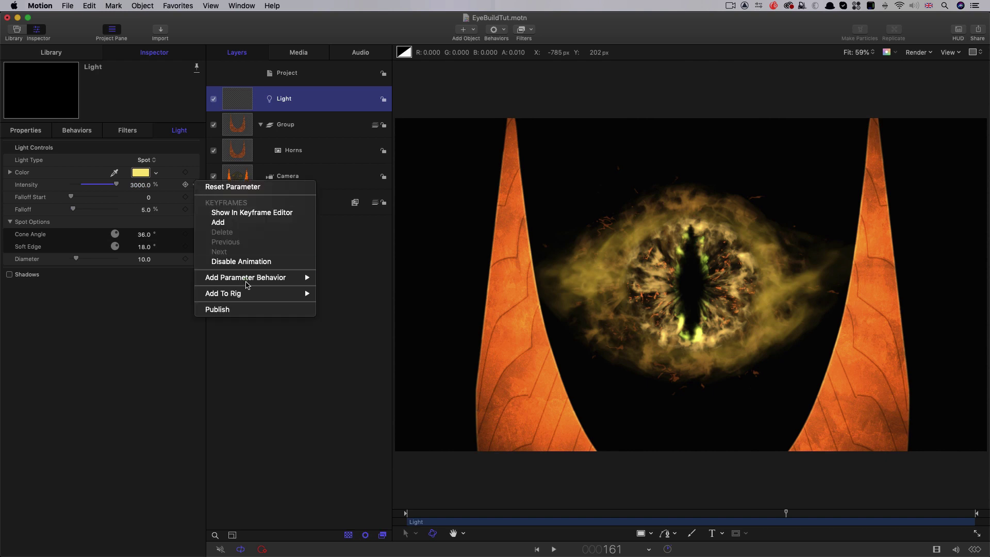
Add a Wriggle behavior to the light's intensity with amount 1000 and noisiness 0.75.
mouse_move(246, 283)
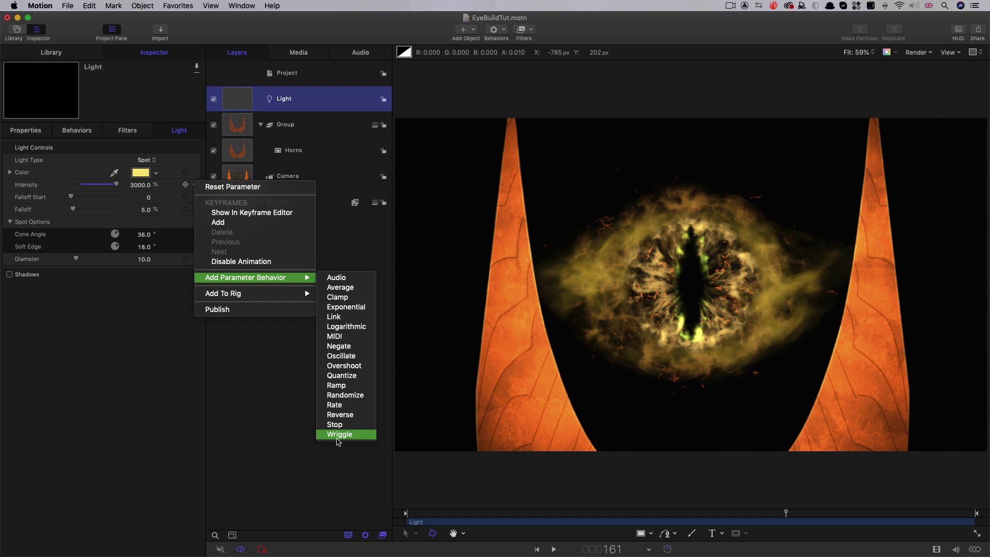
left_click(339, 435)
double_click(146, 160)
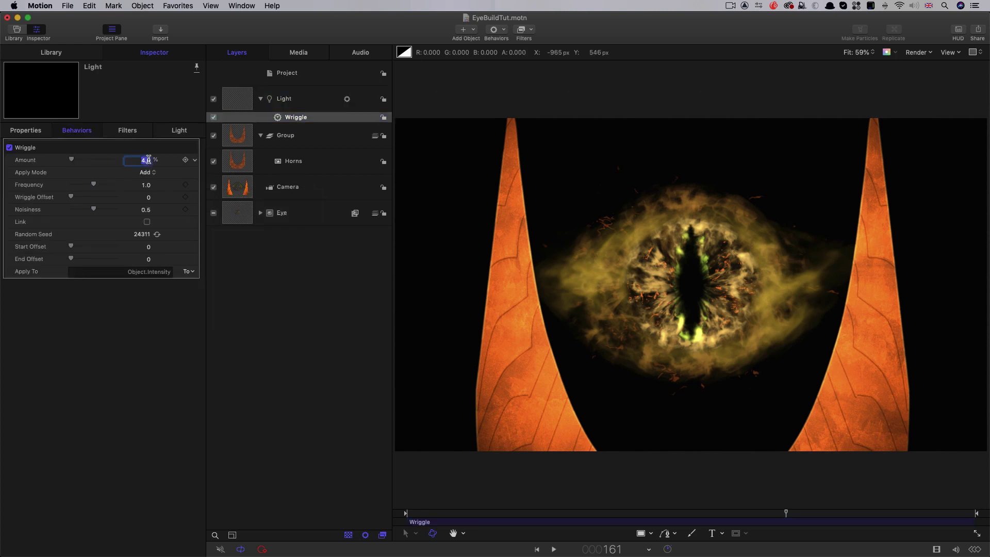
type("1000")
key("Return")
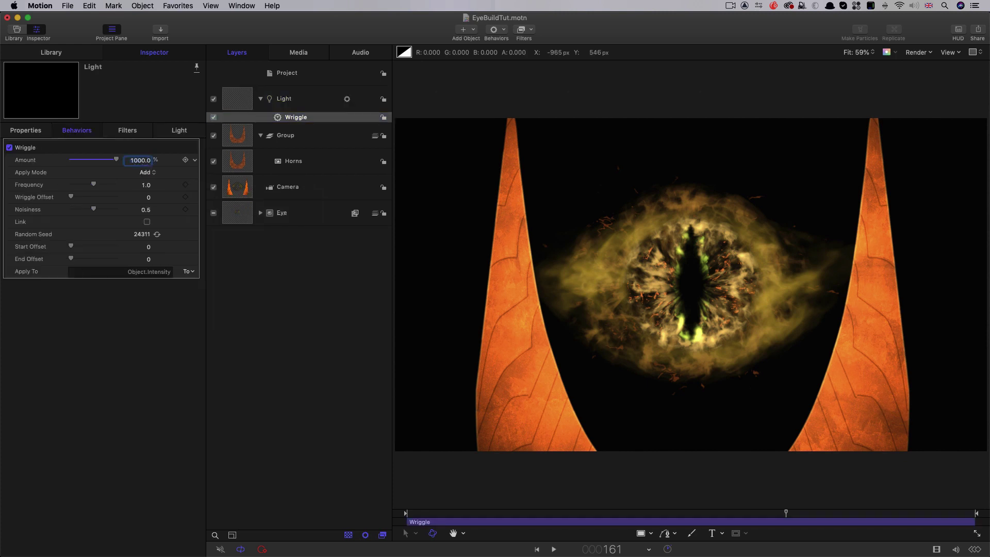
double_click(146, 210)
type(".75")
key("Return")
Rewind to the start and play back the flickering light.
key("Home")
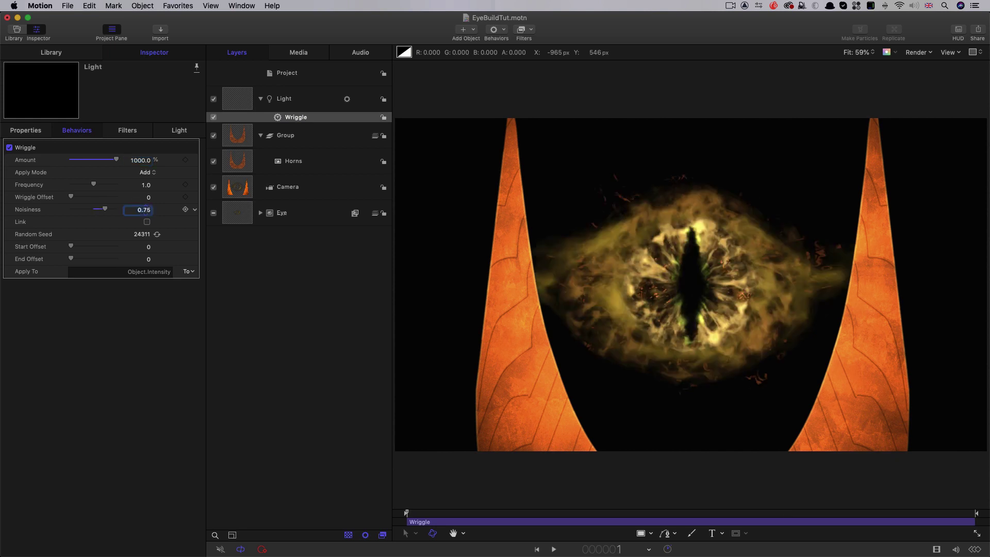
key("space")
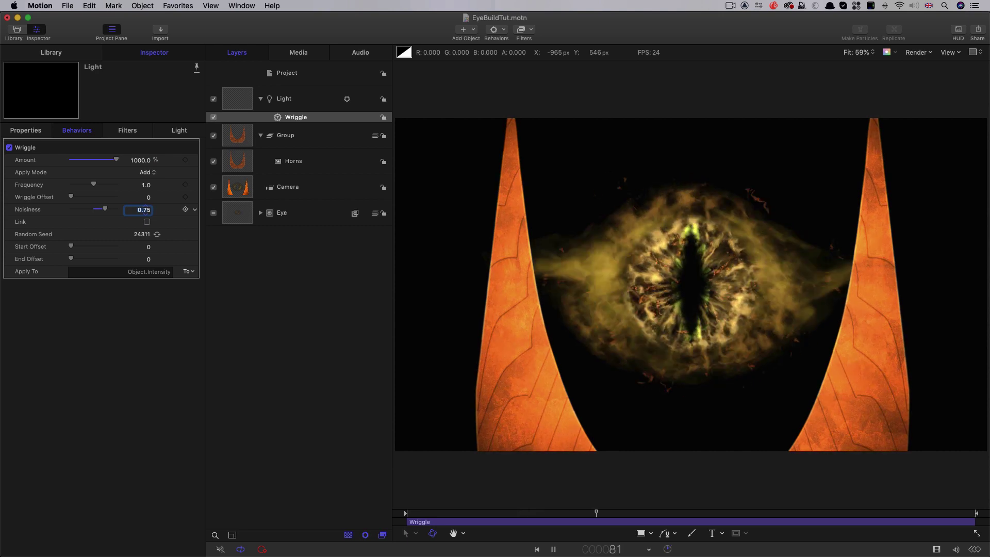
key("space")
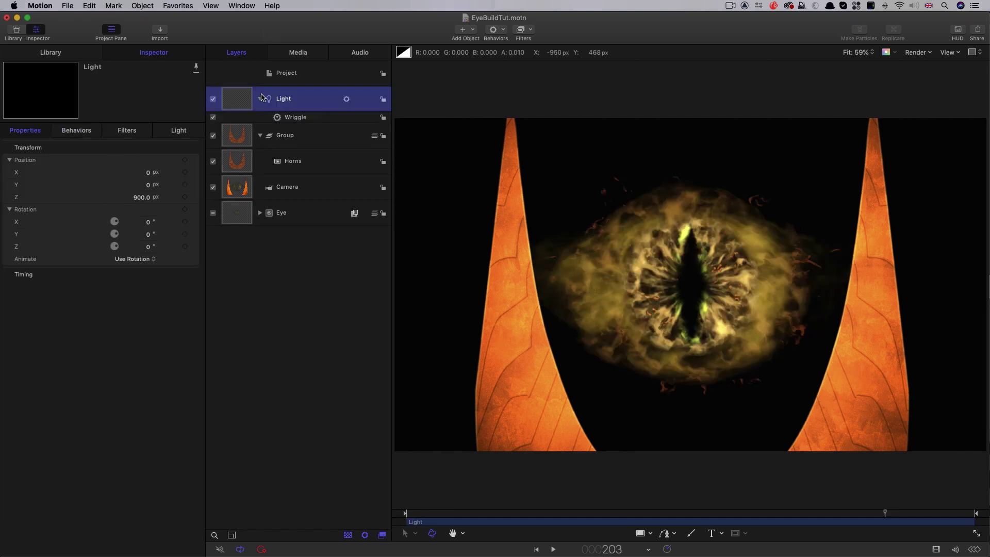
Import Lightning.mov into a new group.
left_click(138, 5)
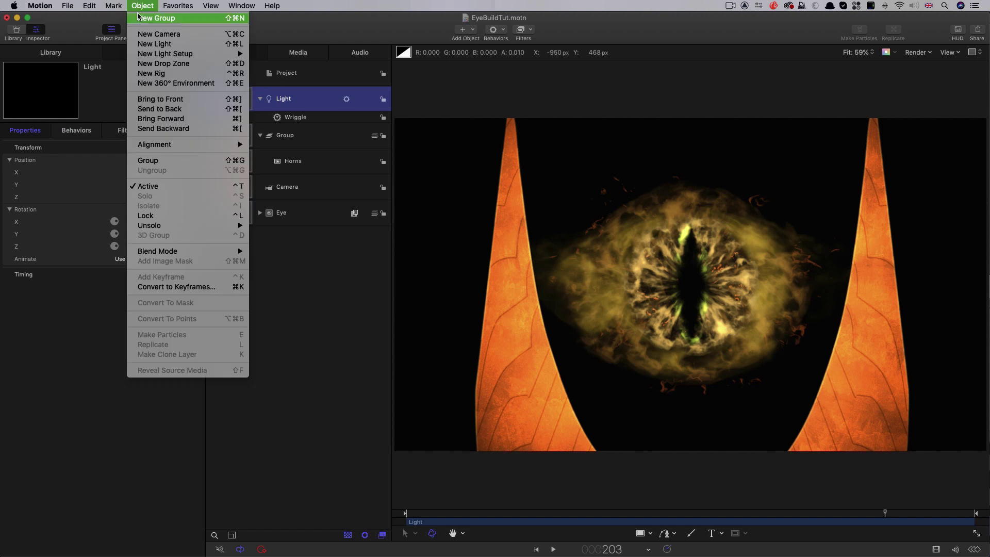
left_click(156, 18)
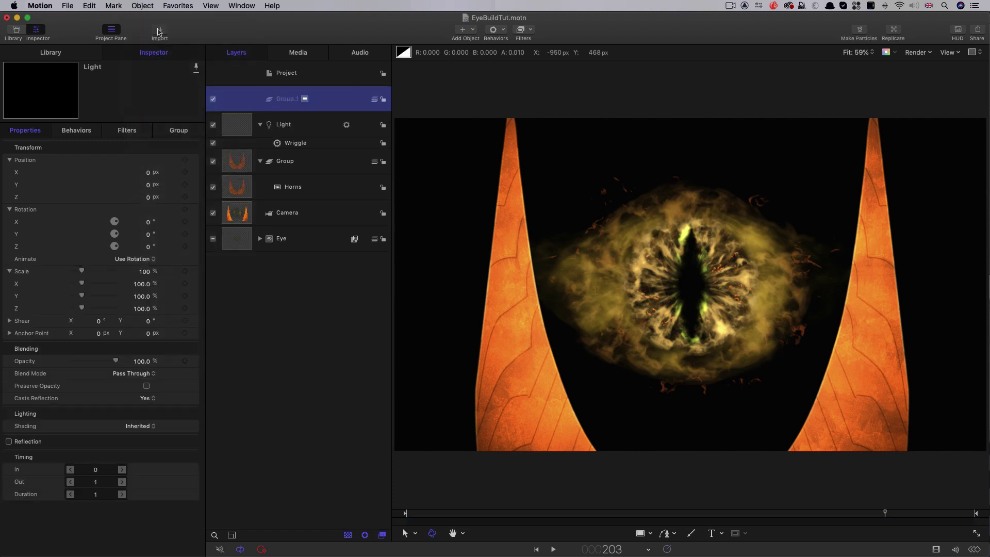
left_click(158, 31)
left_click(424, 200)
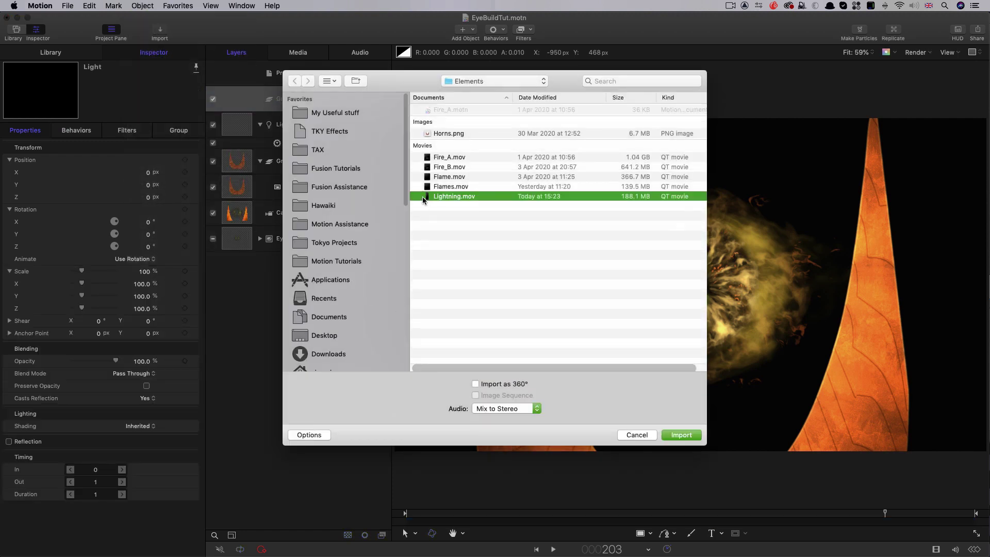
left_click(672, 437)
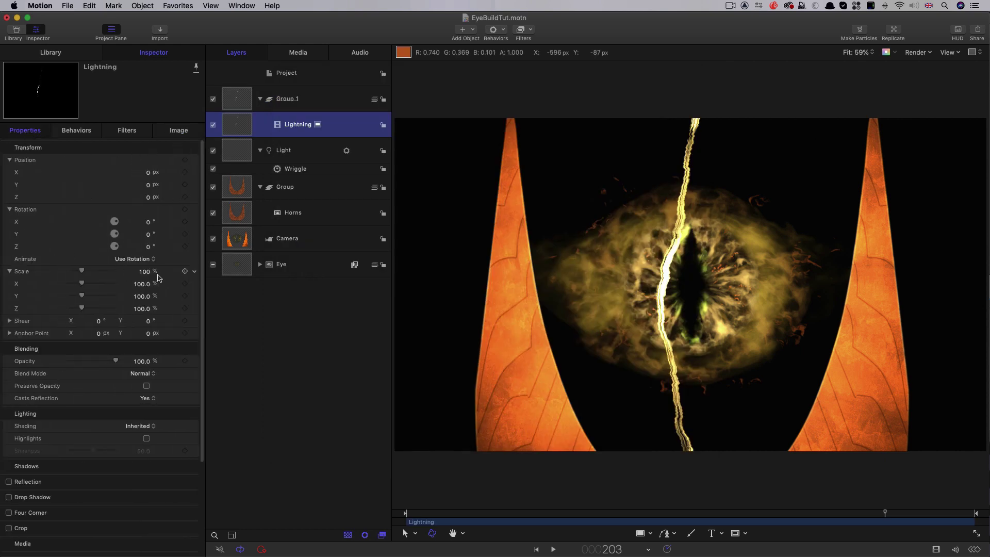
Set the lightning's anchor Y to -1920, scale to 25%, rotate it, and blend with Linear Dodge.
left_click(148, 333)
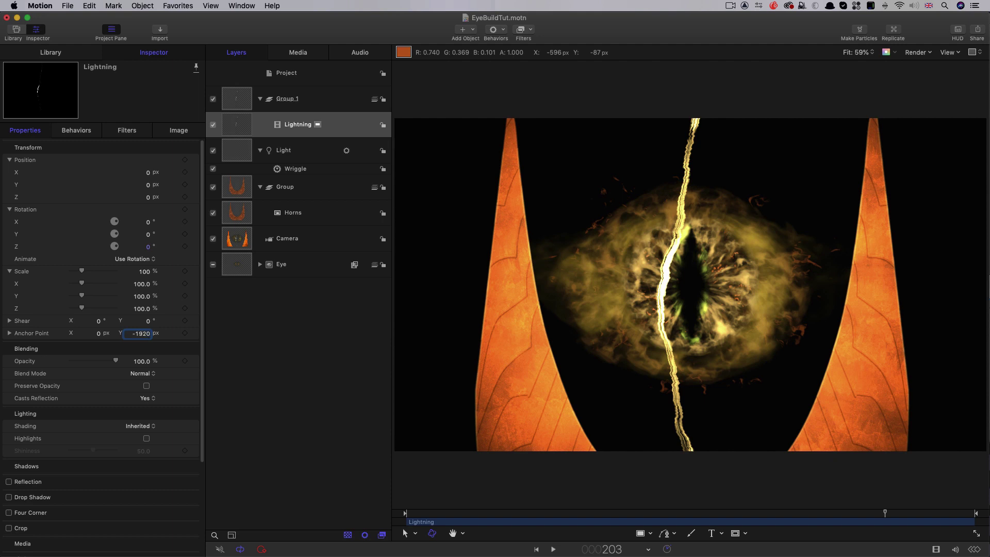
type("-1920")
key("Return")
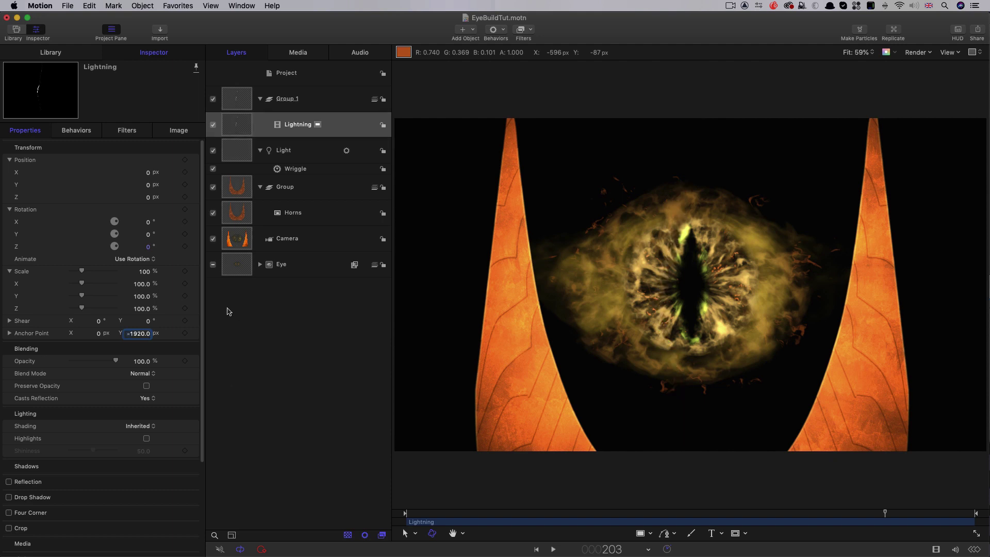
left_click(145, 272)
type("25")
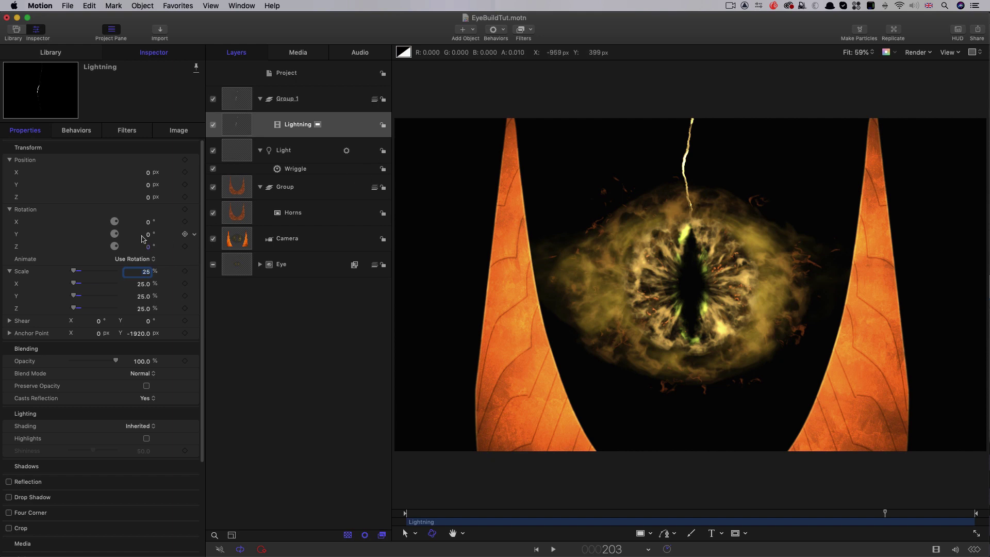
left_click_drag(148, 247, 148, 247)
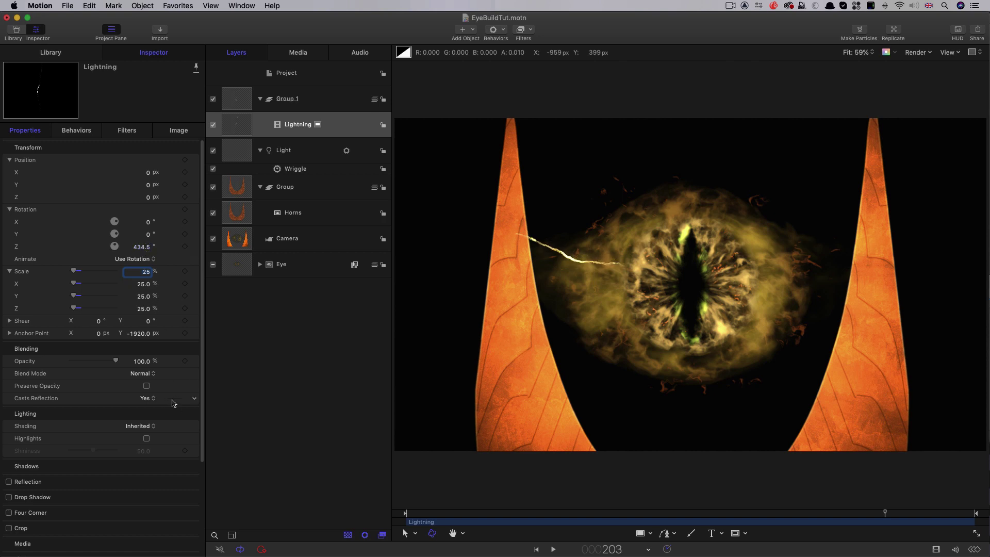
left_click(142, 375)
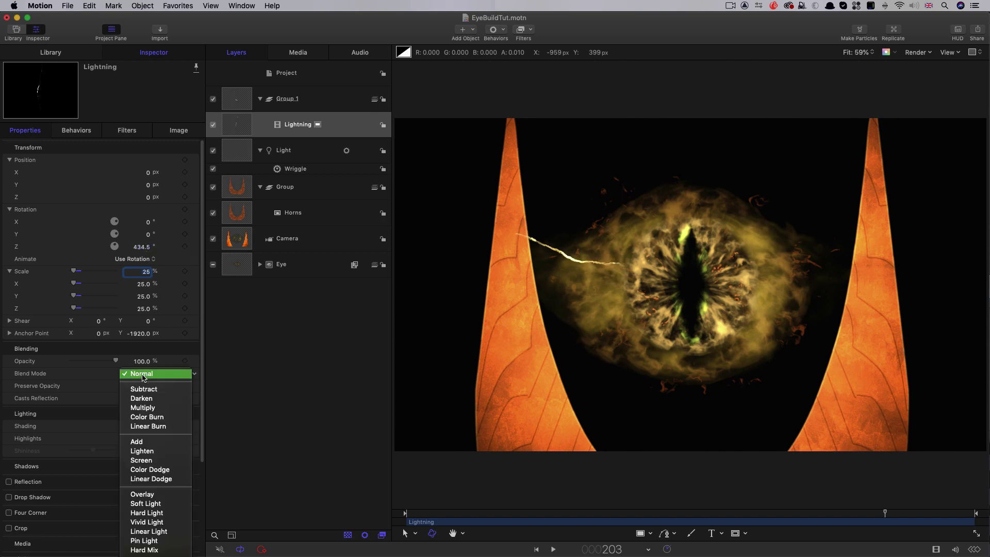
left_click(151, 480)
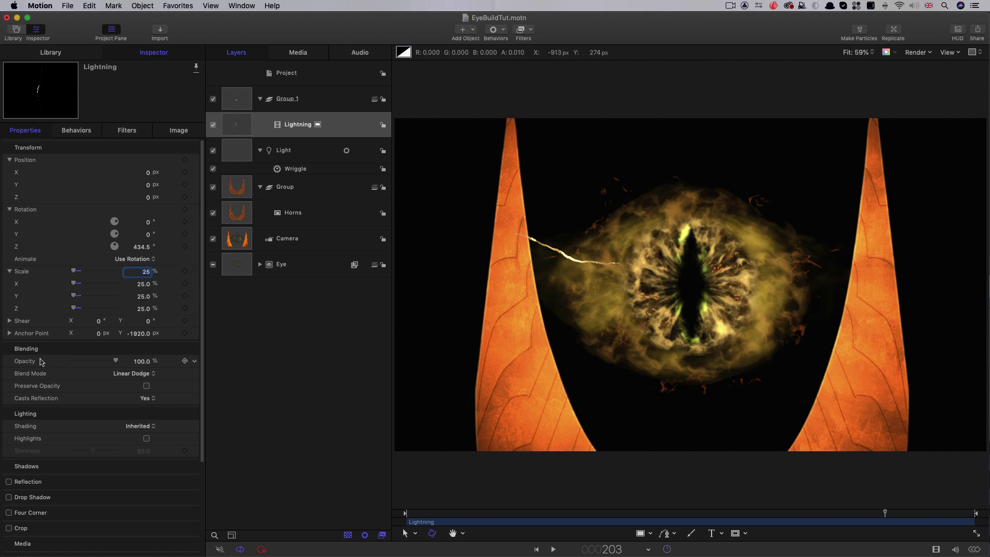
Add a Randomize behavior to opacity with amount 300 and Subtract apply mode.
left_click(193, 362)
mouse_move(225, 460)
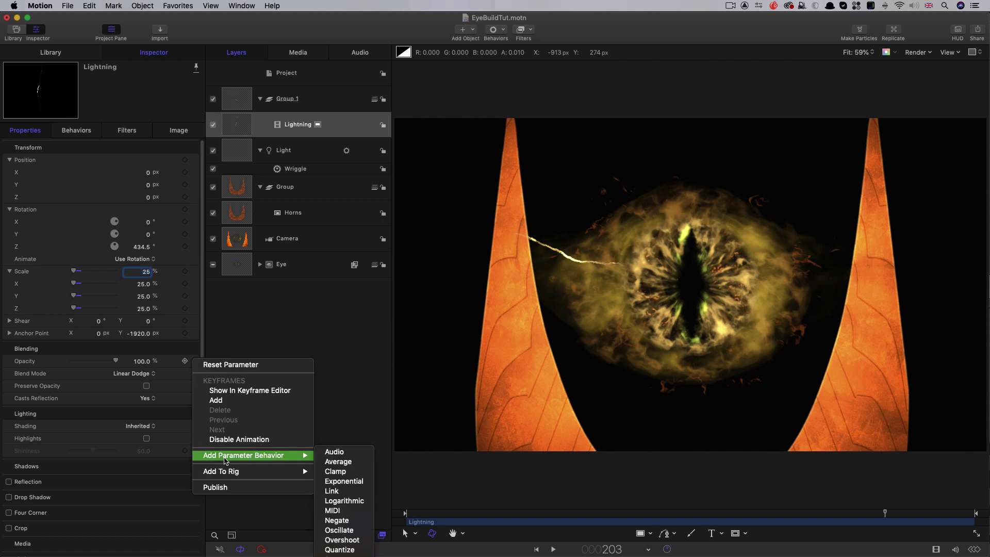
left_click(340, 550)
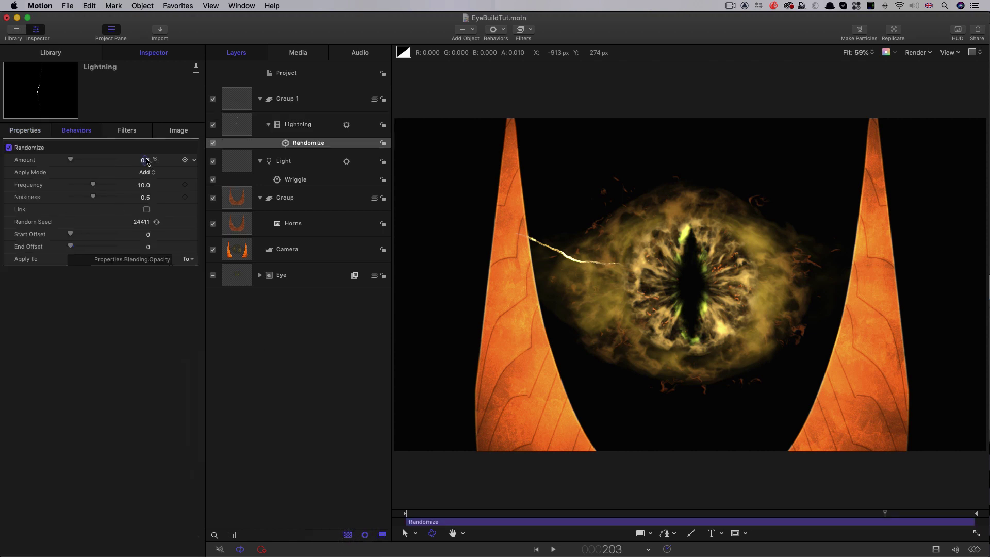
left_click(146, 160)
type("300")
key("Return")
left_click(146, 172)
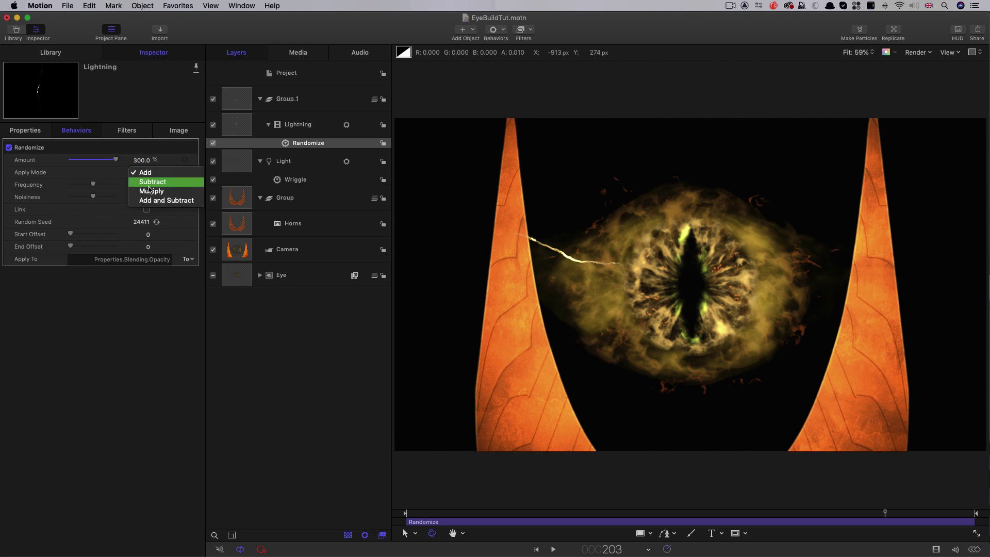
left_click(148, 183)
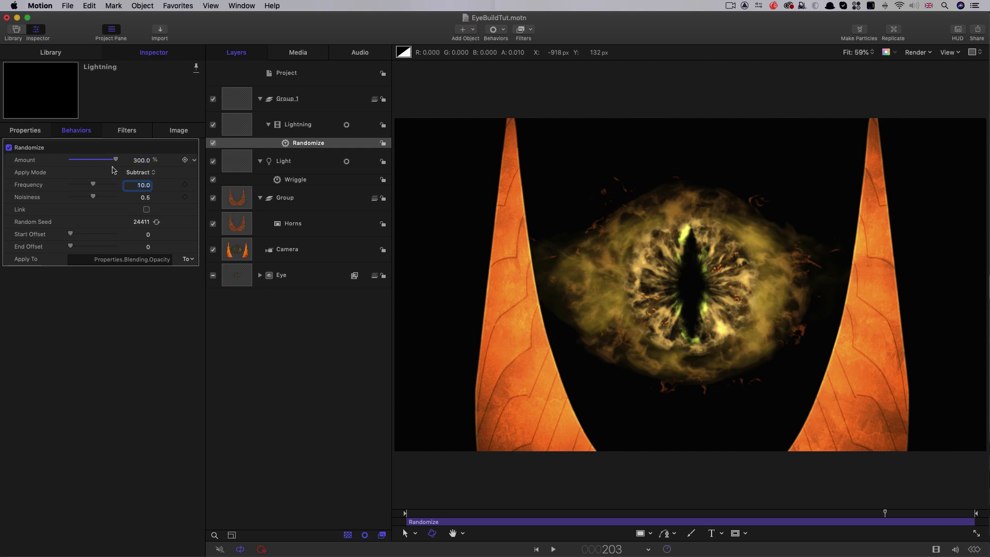
Rewind and play to preview the flickering bolt.
key("Home")
key("space")
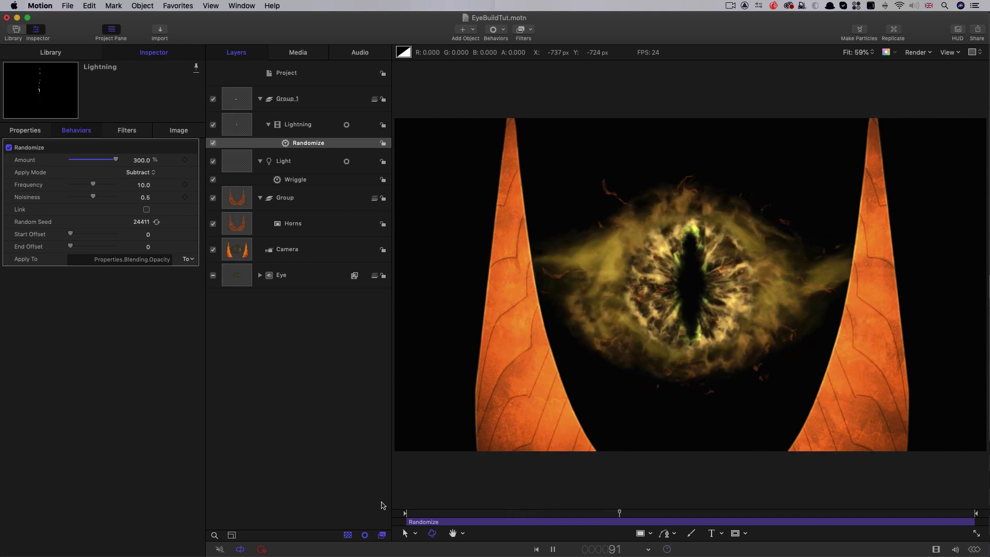
key("space")
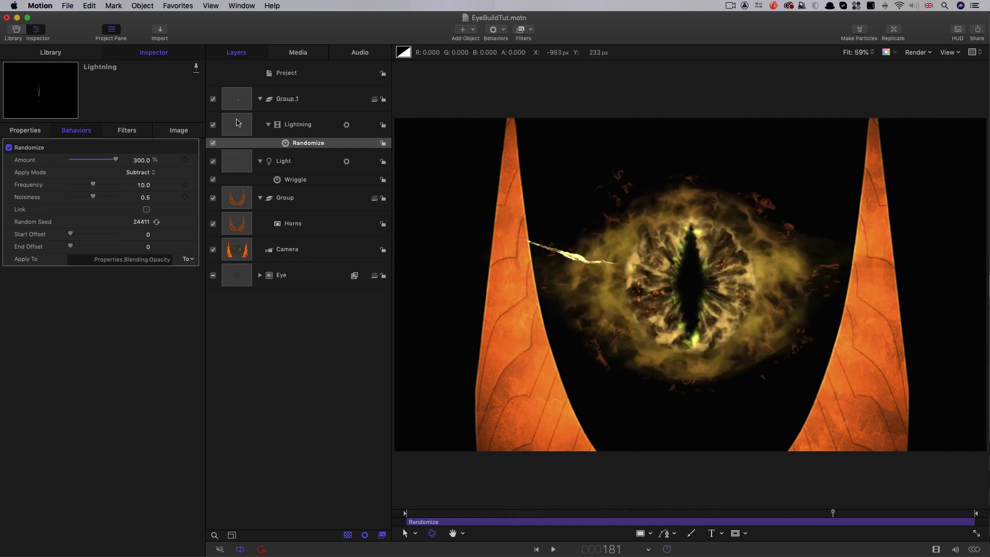
Duplicate the Lightning layer, rotate and shift the copy, give it a new random seed, and preview.
left_click(238, 123)
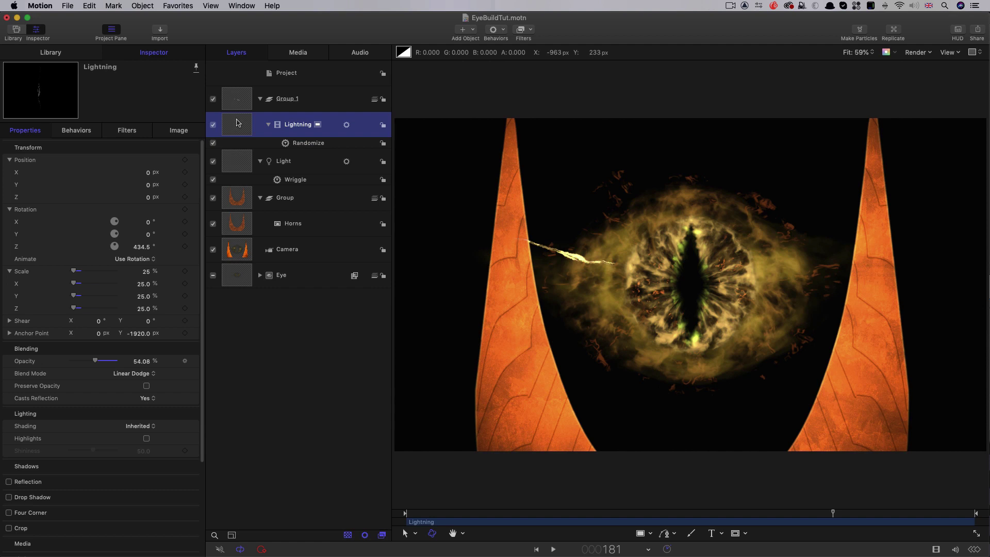
key("super+d")
left_click(26, 130)
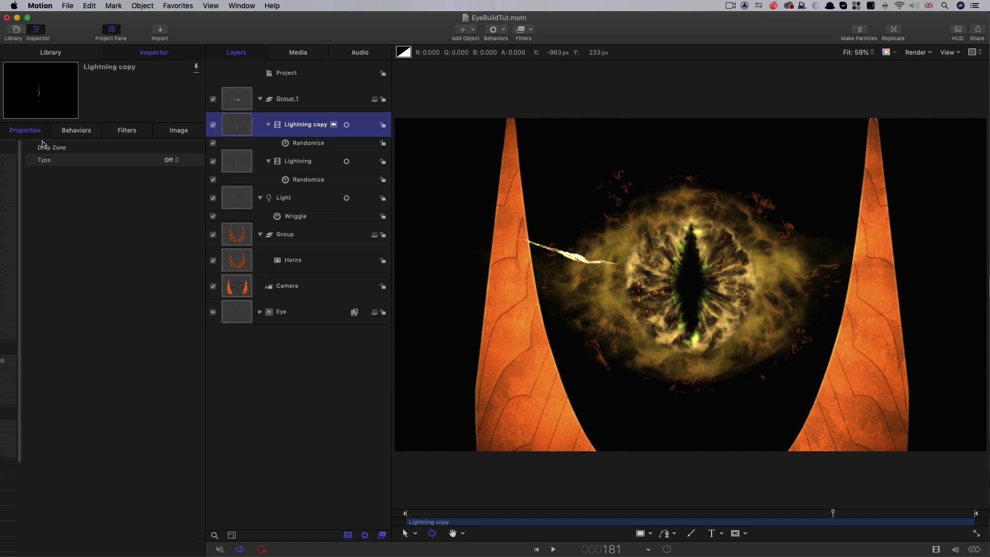
left_click_drag(150, 248, 142, 247)
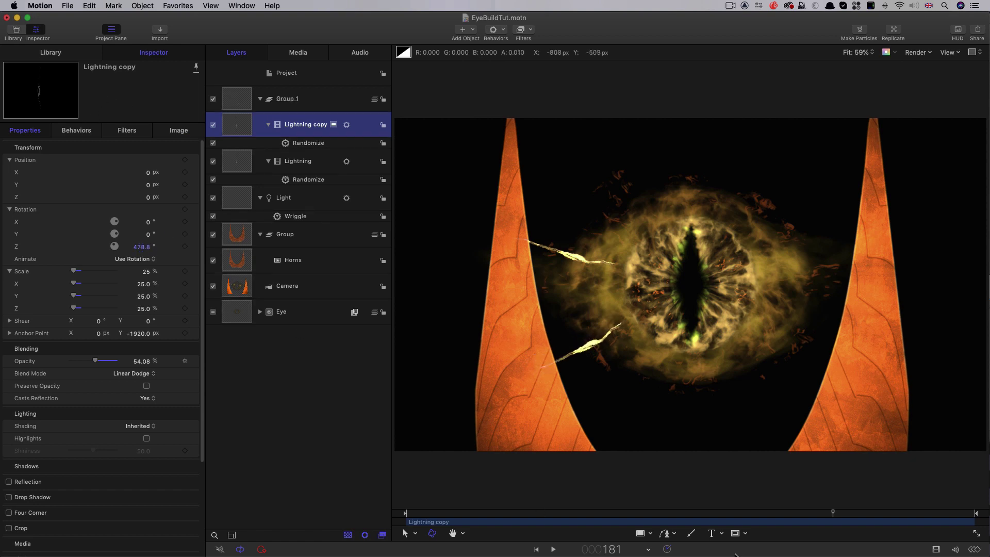
left_click_drag(749, 526, 649, 515)
left_click(77, 130)
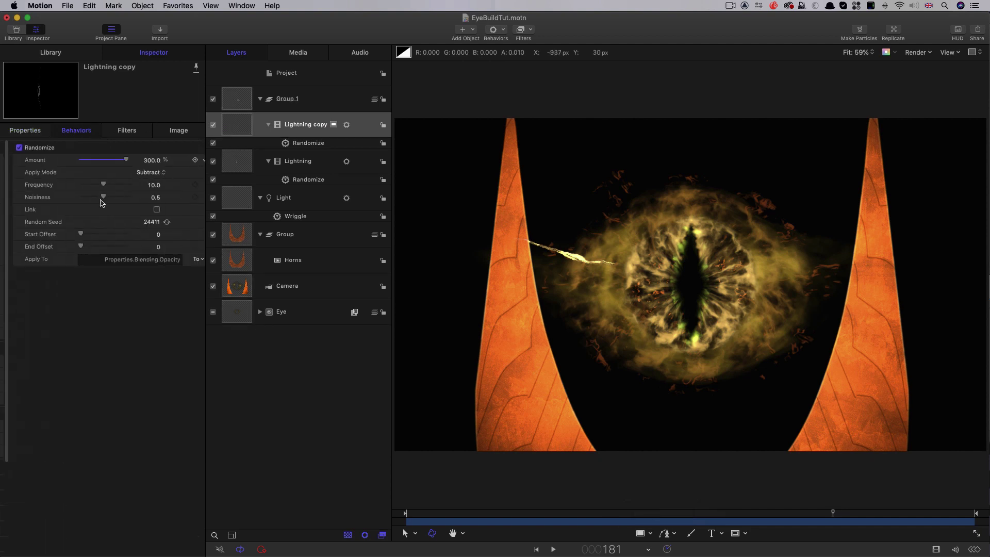
left_click(157, 223)
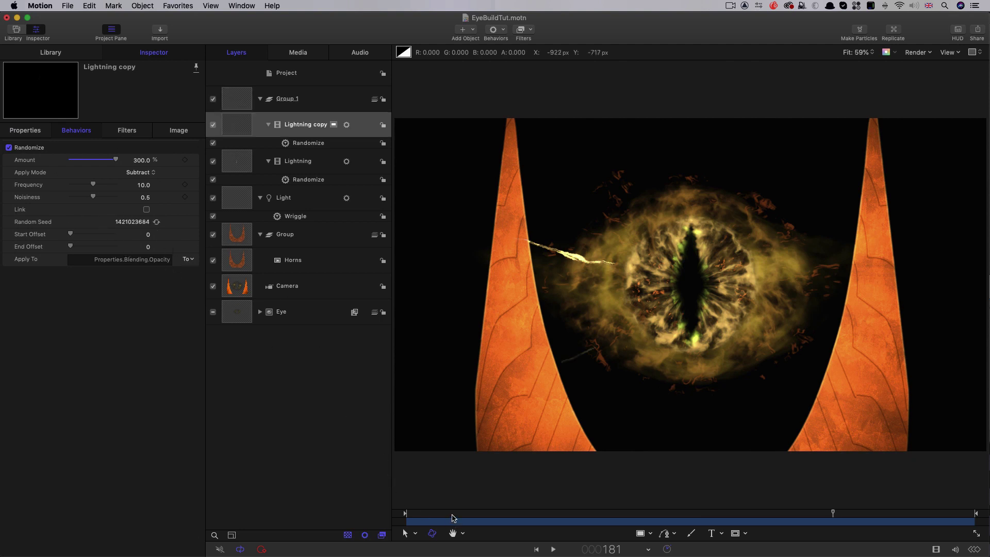
left_click_drag(444, 514, 374, 503)
key("space")
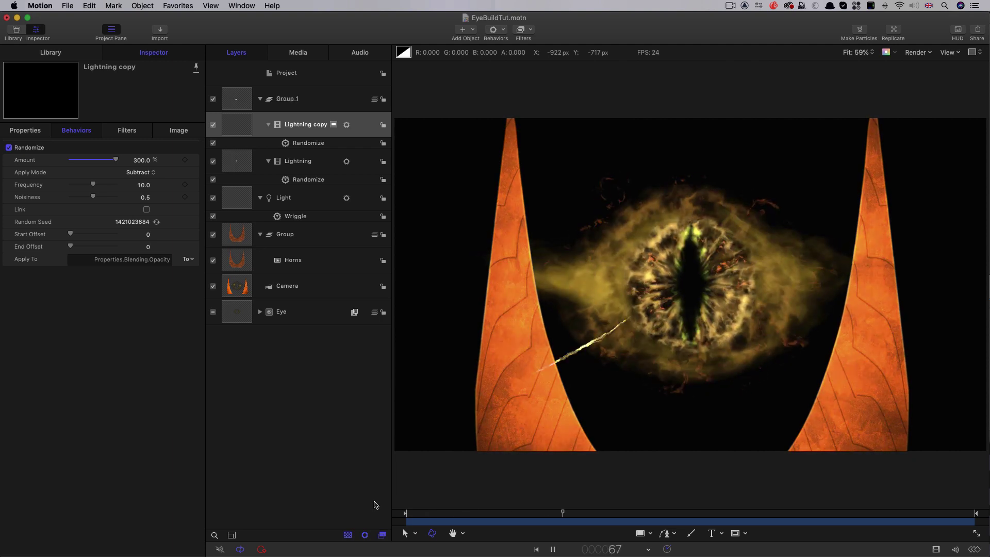
key("space")
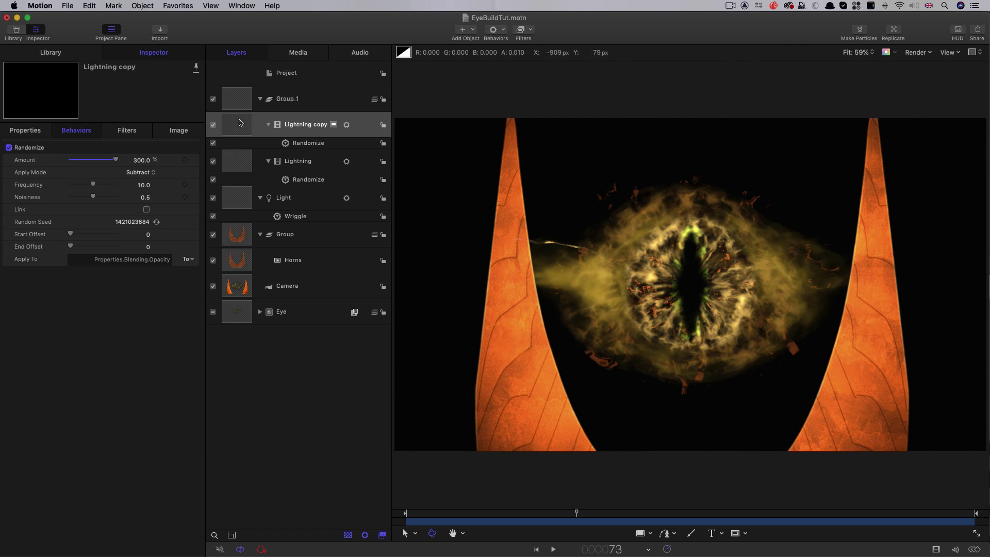
Duplicate again, rotate and reseed Lightning copy 1, add more copies, and preview all bolts.
key("super+d")
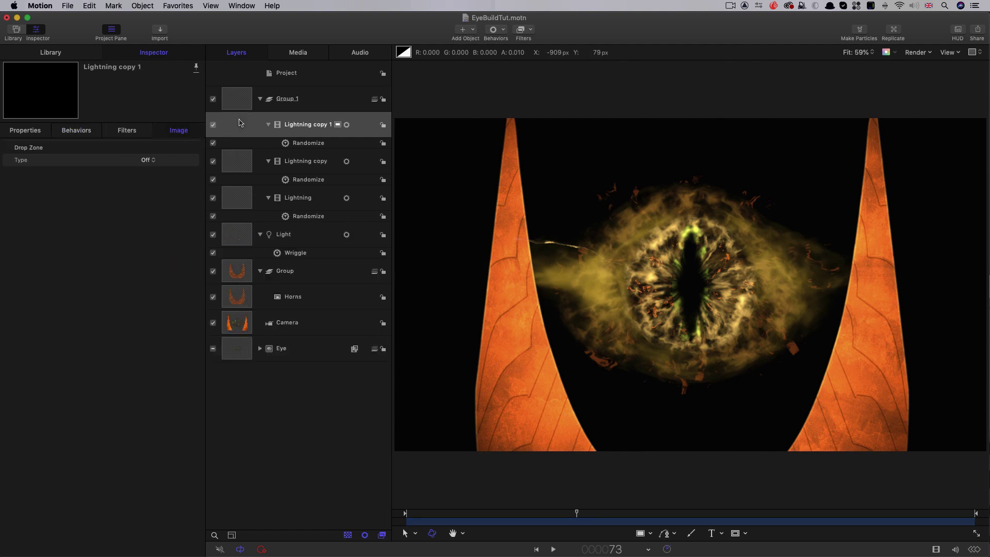
left_click(34, 130)
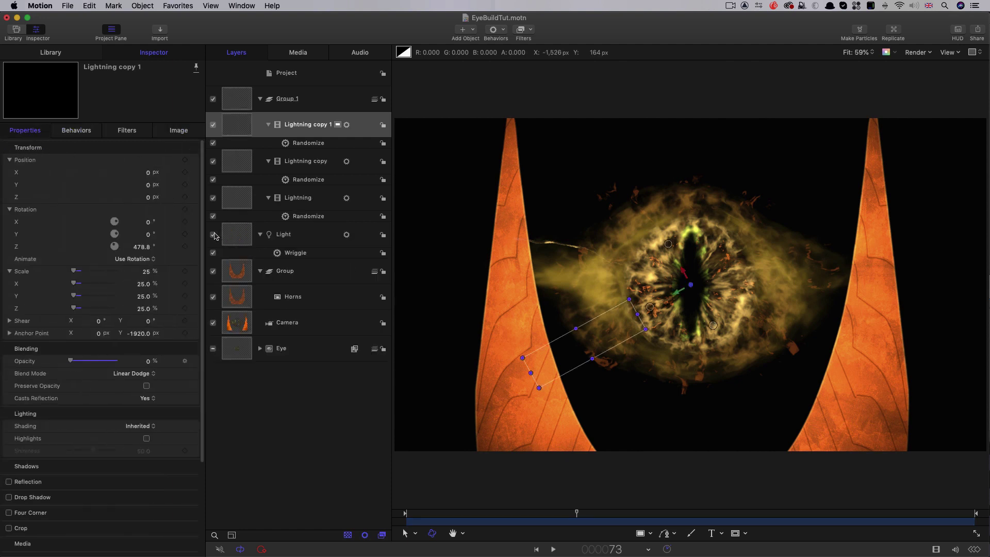
left_click_drag(143, 247, 141, 247)
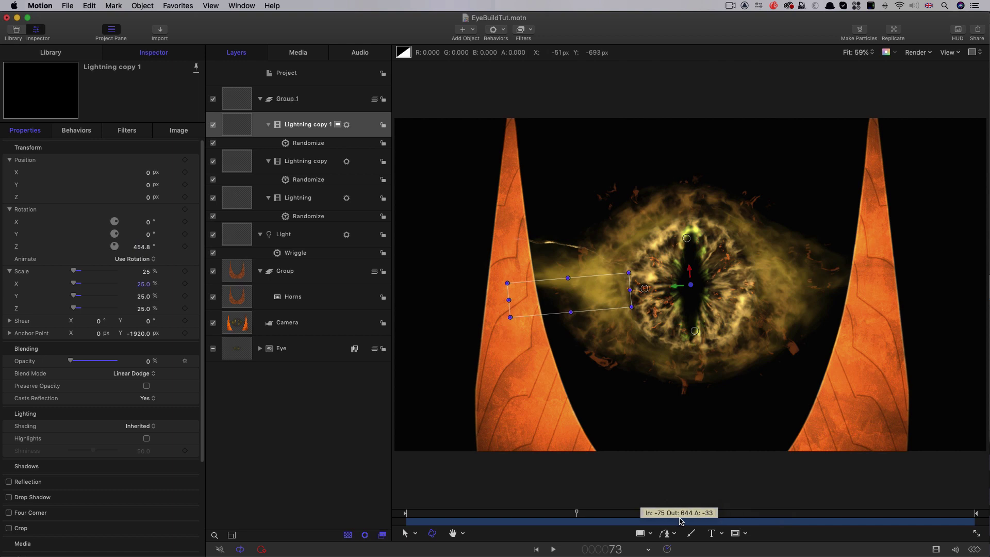
left_click(92, 132)
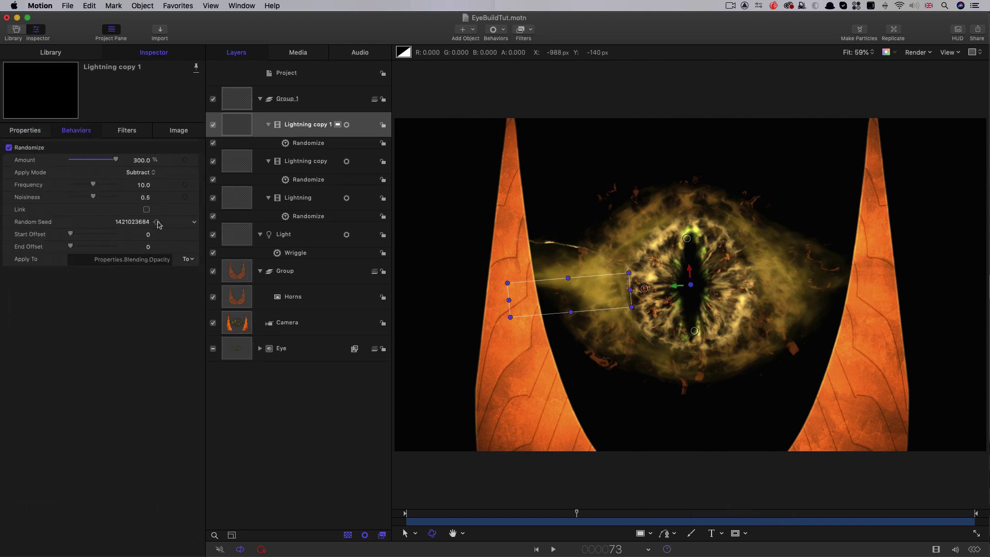
left_click(157, 222)
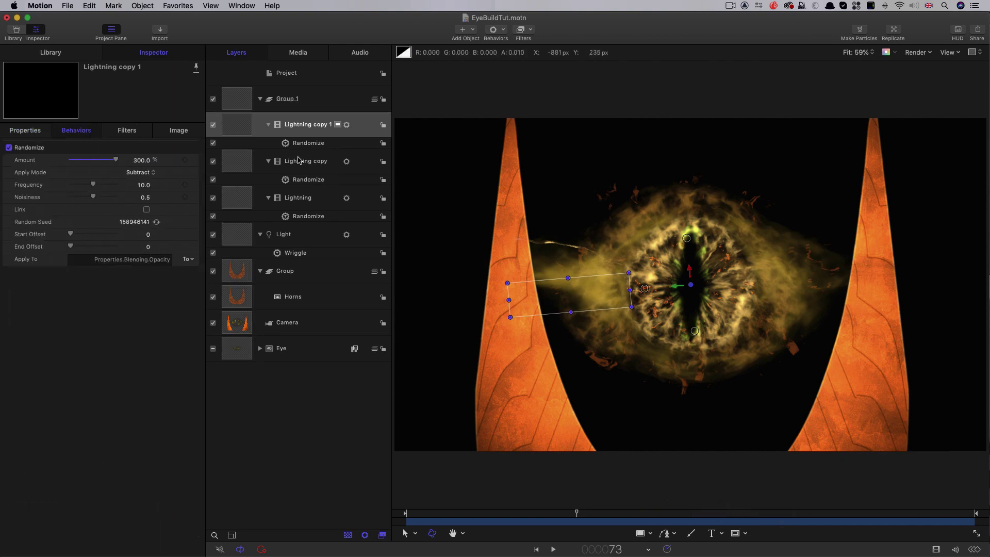
key("super+d")
key("super+d")
key("super+d")
key("space")
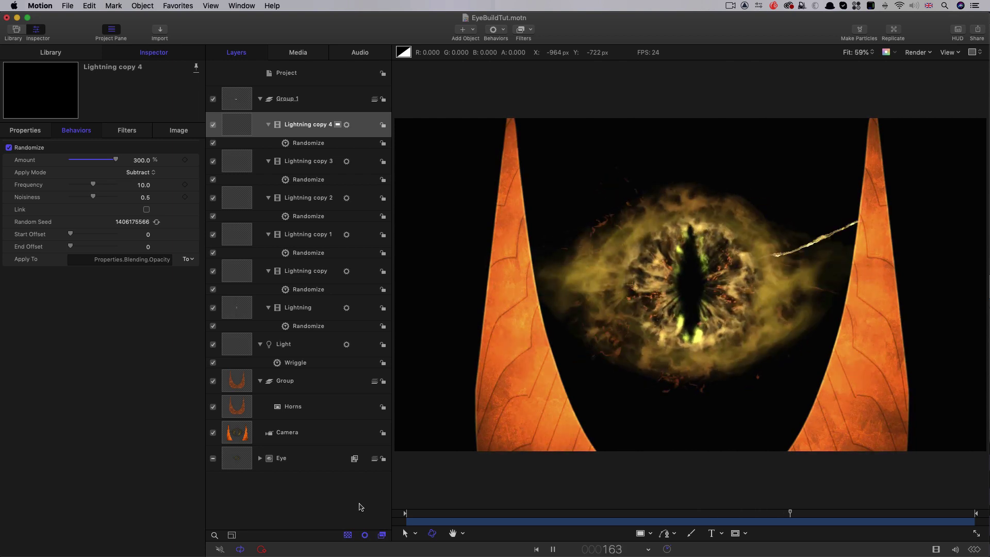
Stop playback and import Lightning.mov into a new empty group.
key("space")
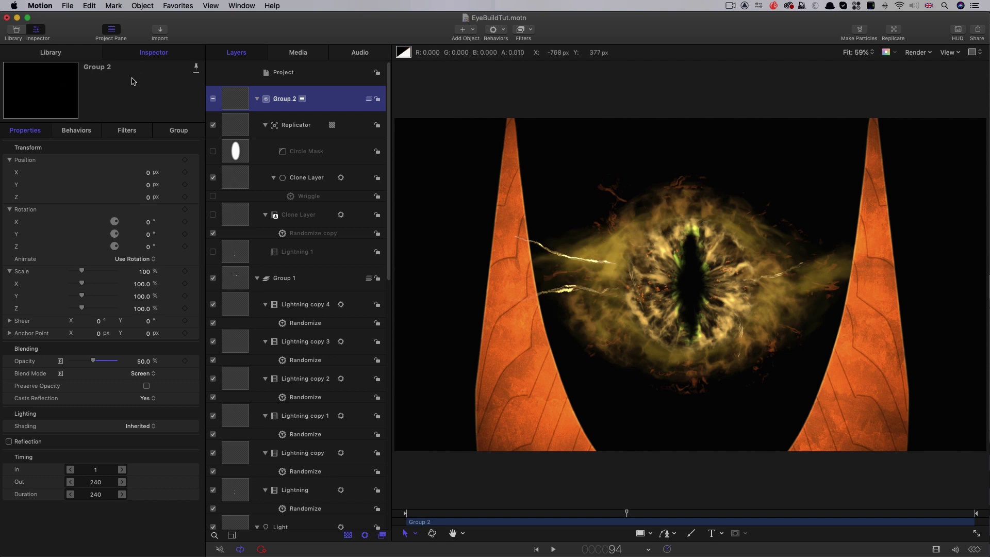
left_click(148, 7)
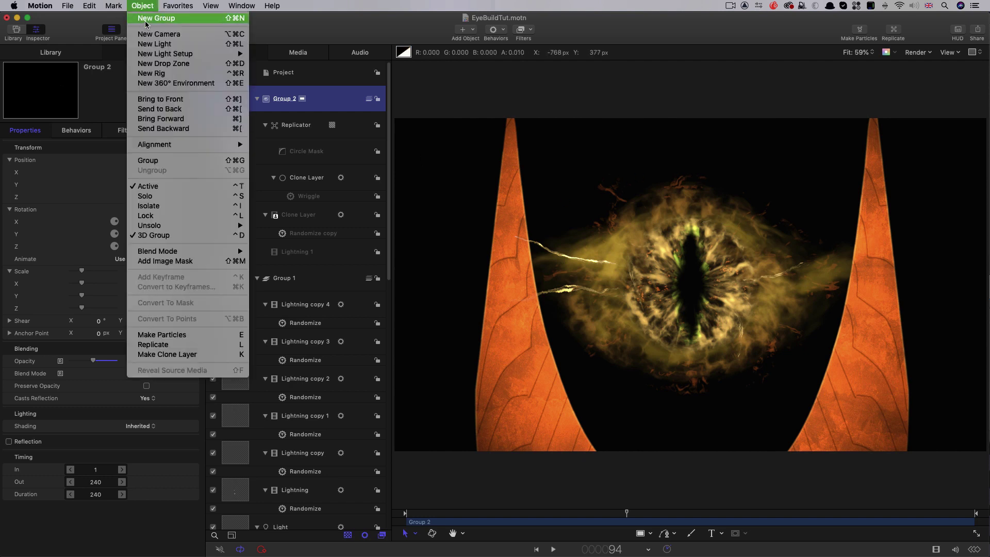
left_click(148, 19)
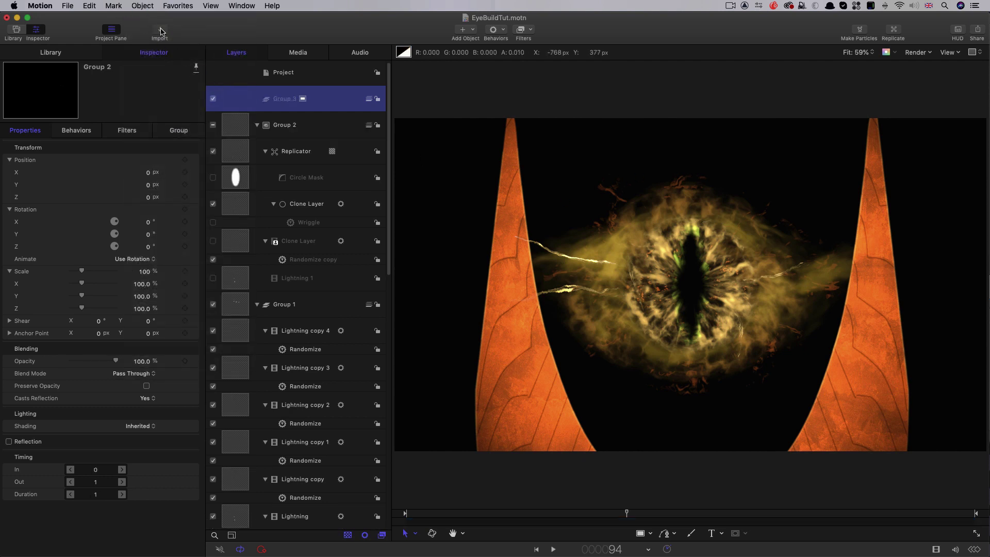
left_click(161, 31)
left_click(434, 196)
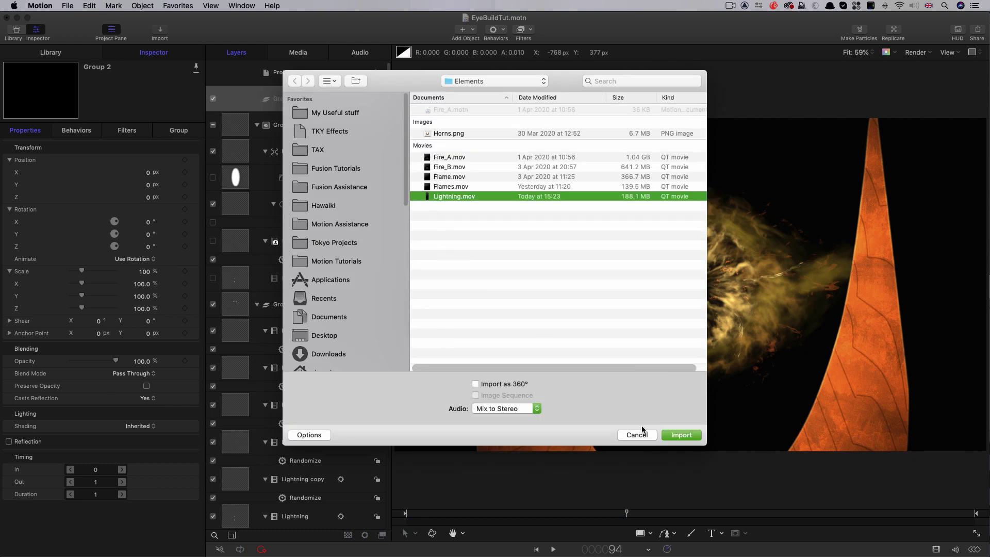
left_click(681, 435)
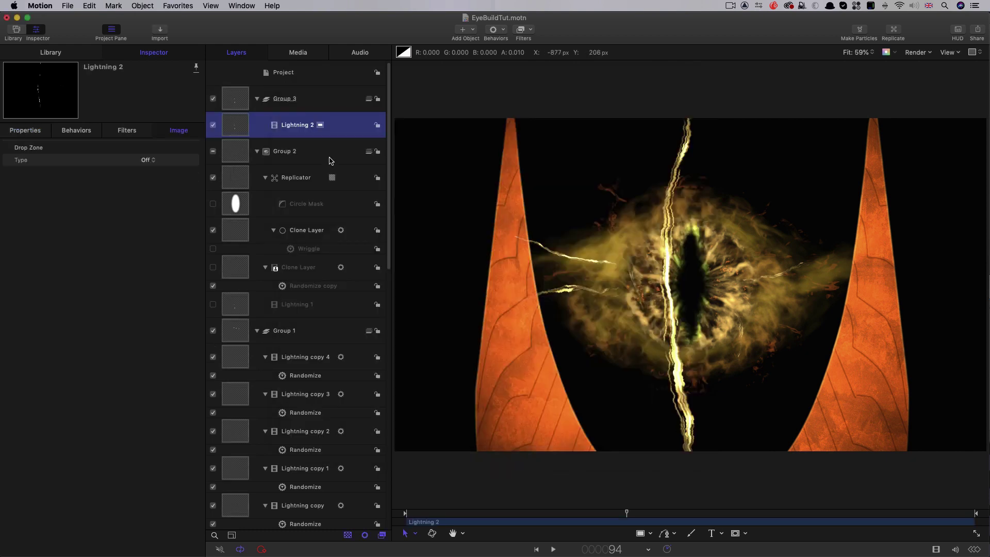
Make a clone layer of Lightning 2 and hide the original.
right_click(237, 124)
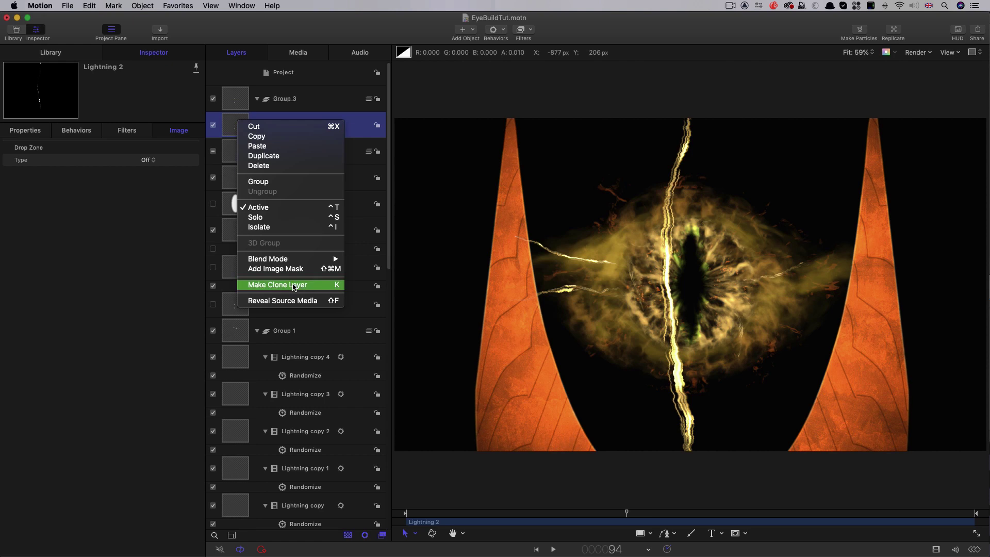
left_click(277, 285)
scroll(293, 287, "down", 2)
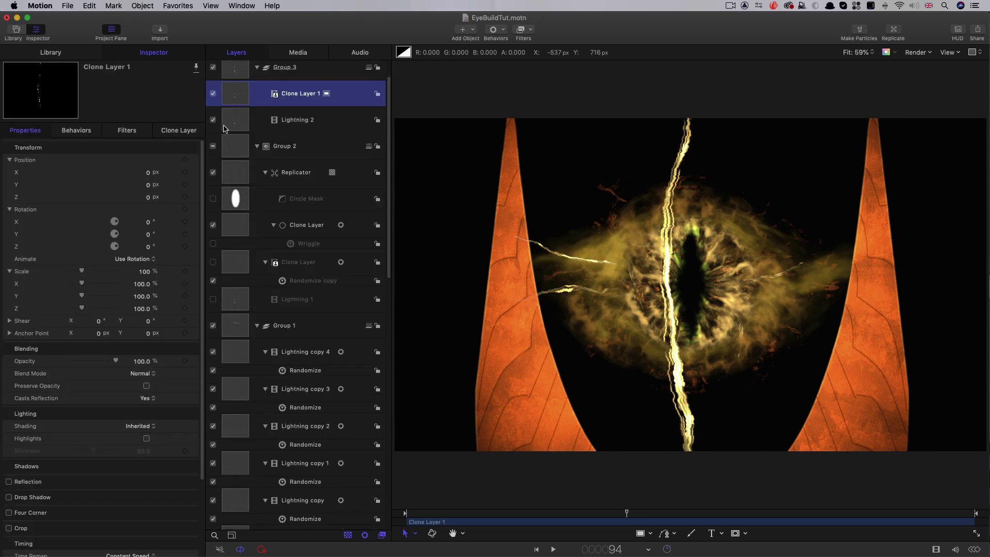
left_click(213, 121)
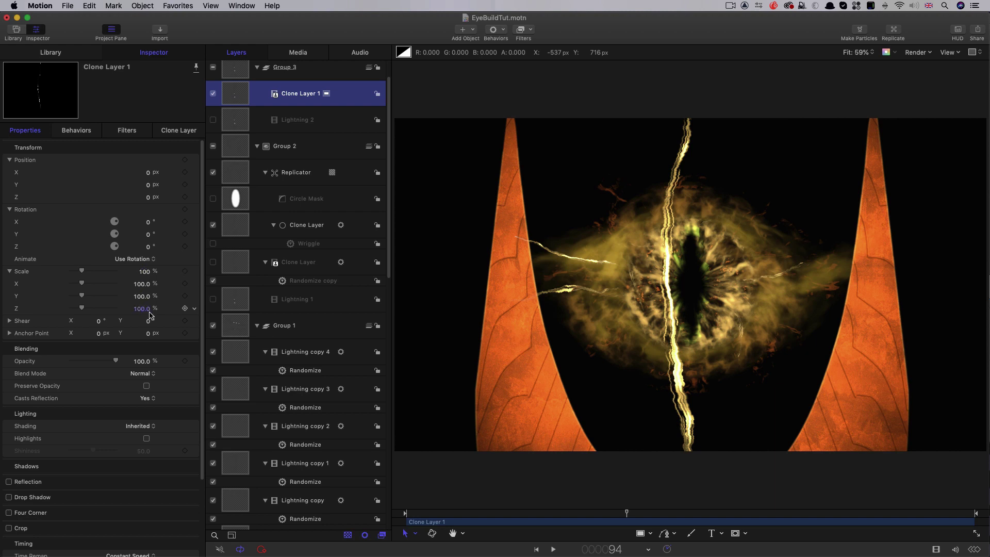
Scale the clone to 25% X by 15% Y and begin adding a behaviour to its opacity.
left_click(144, 284)
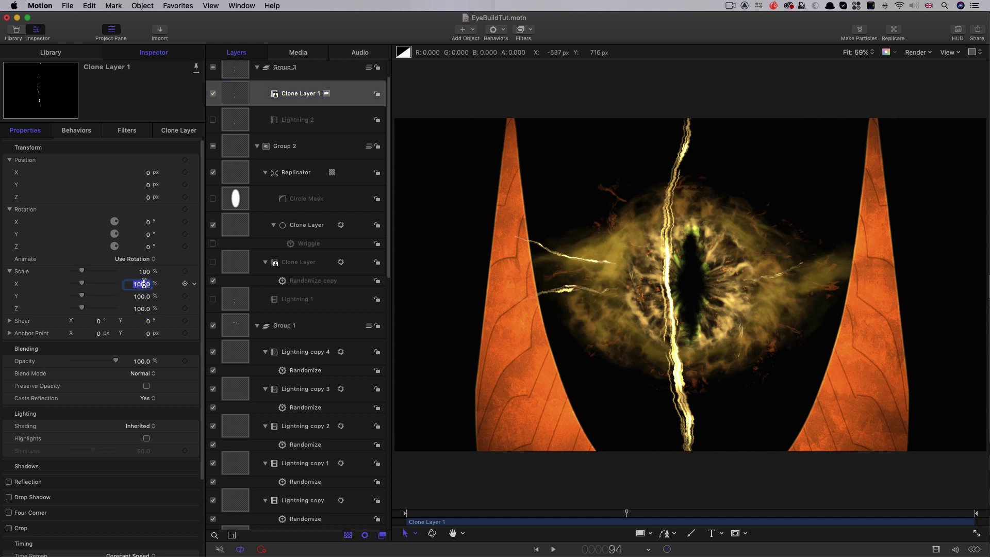
type("25")
key("Tab")
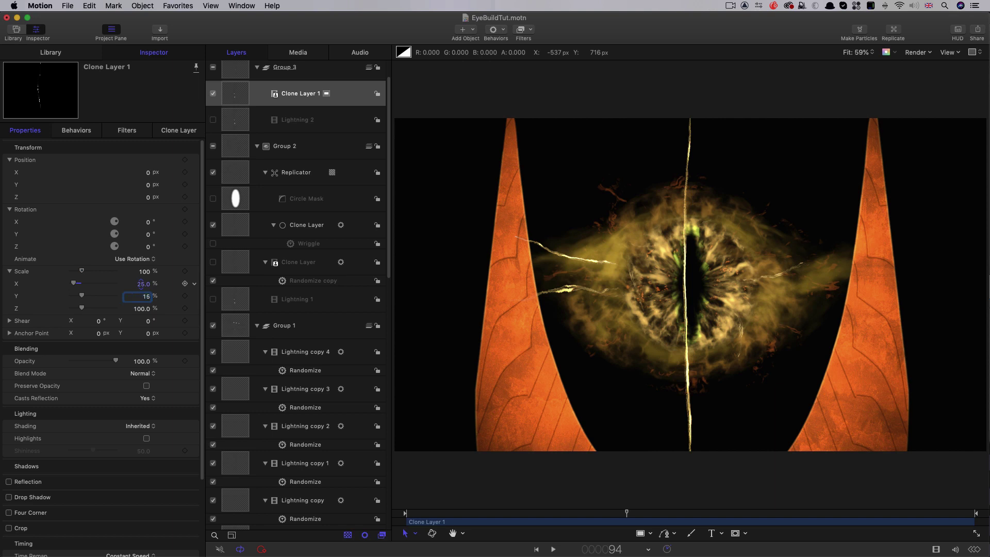
key("Tab")
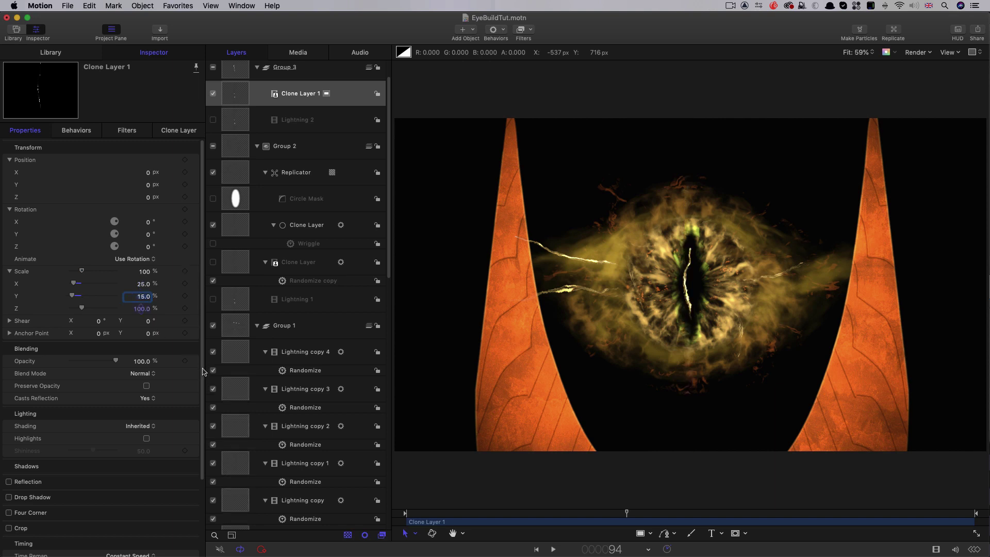
left_click(196, 362)
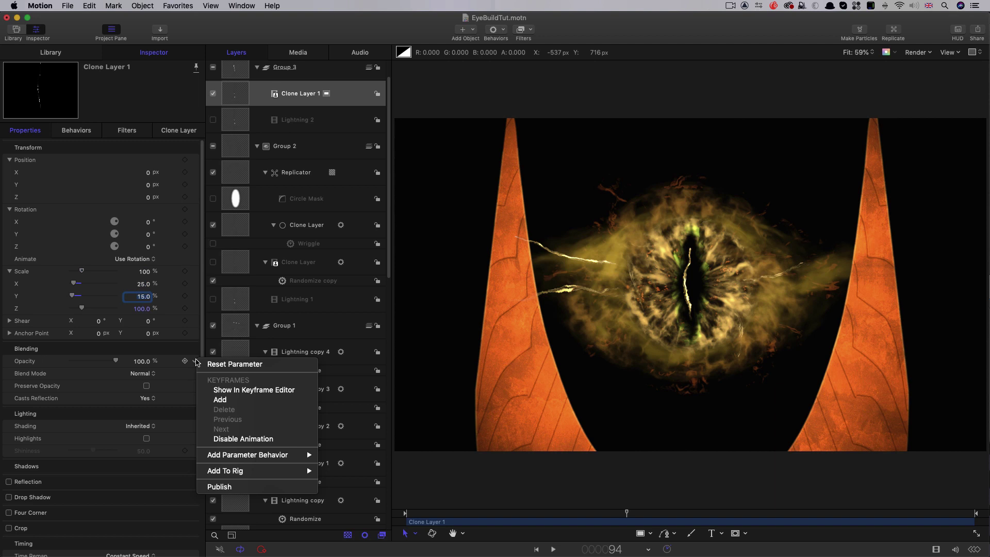
key("Escape")
left_click(195, 362)
Add Randomize to Clone Layer 1's opacity with Amount 300 and Apply Mode Subtract.
mouse_move(246, 456)
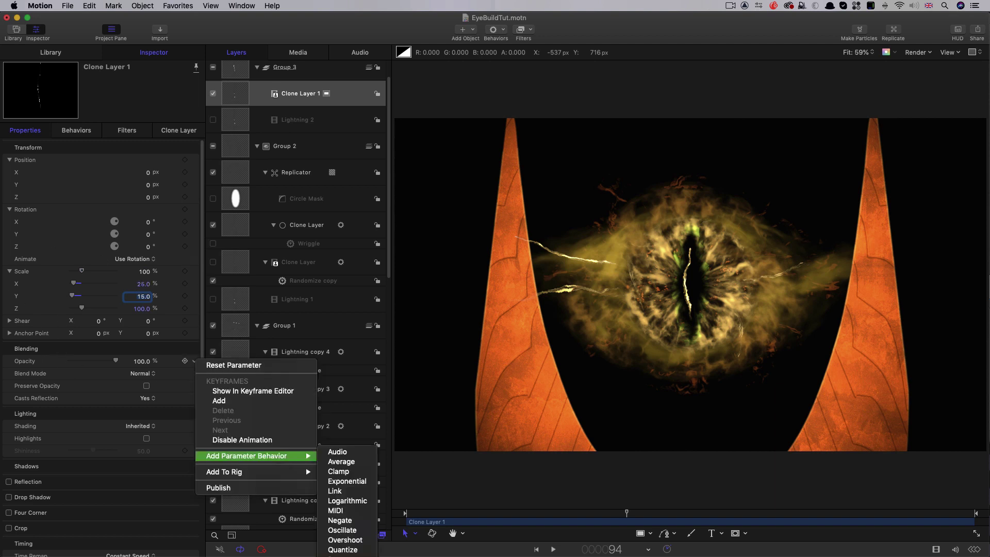
left_click(343, 548)
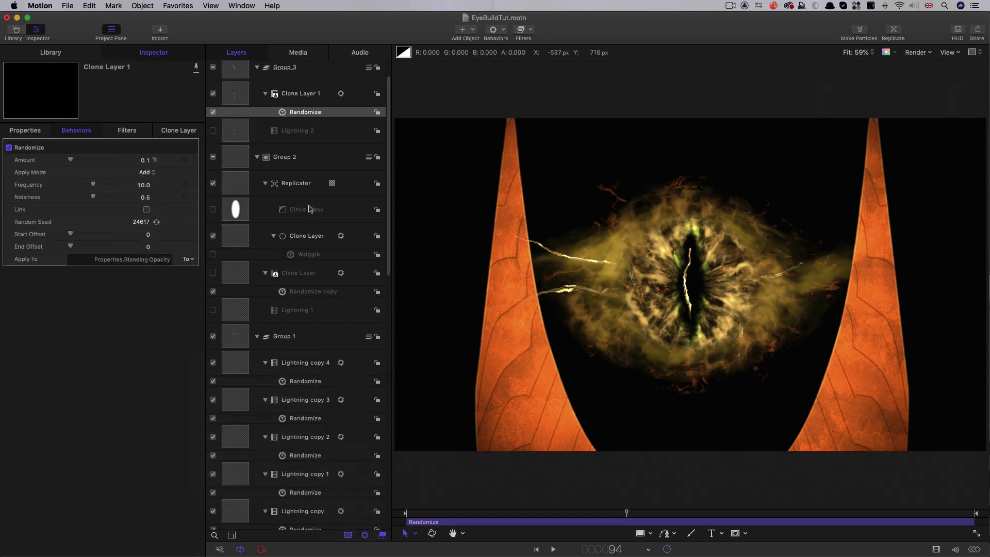
double_click(144, 161)
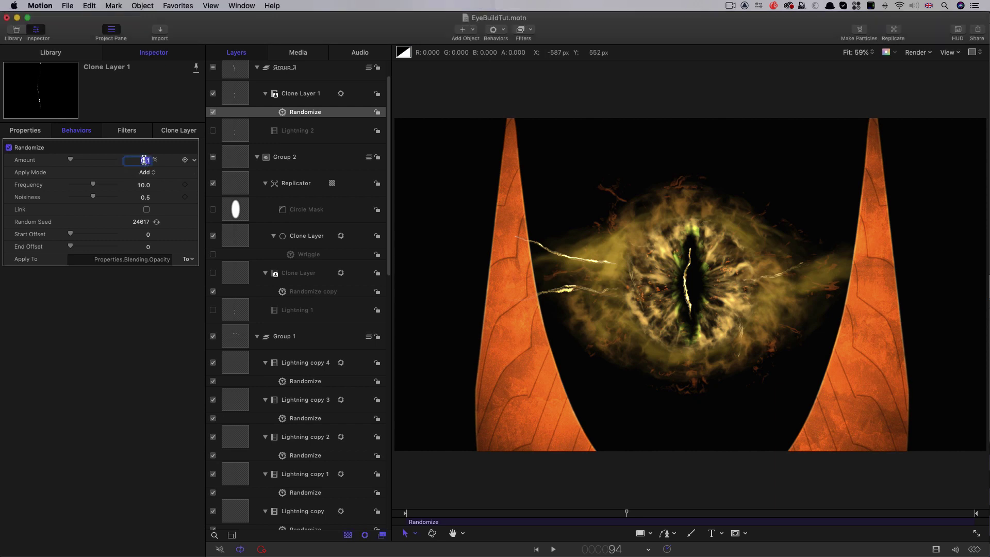
type("300")
key("Return")
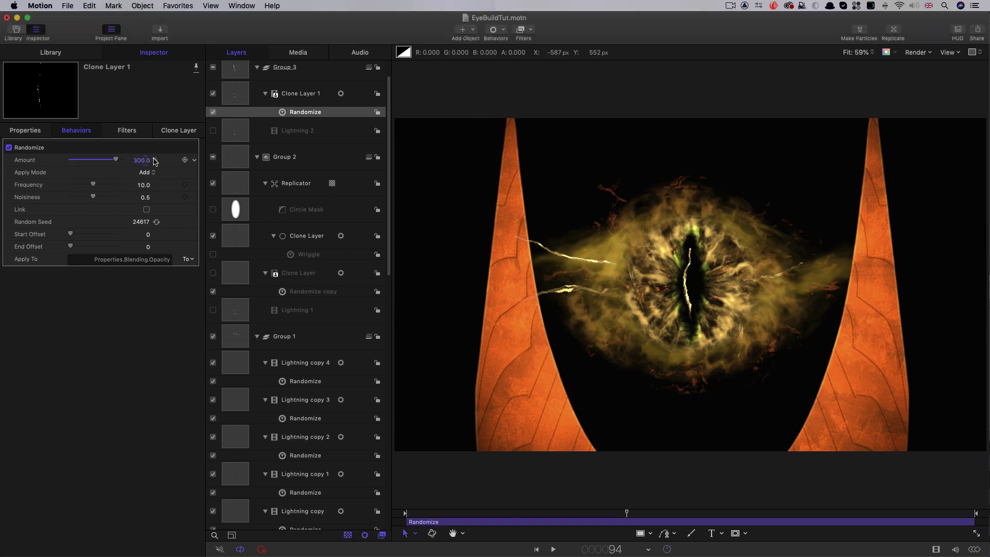
left_click(147, 172)
left_click(224, 210)
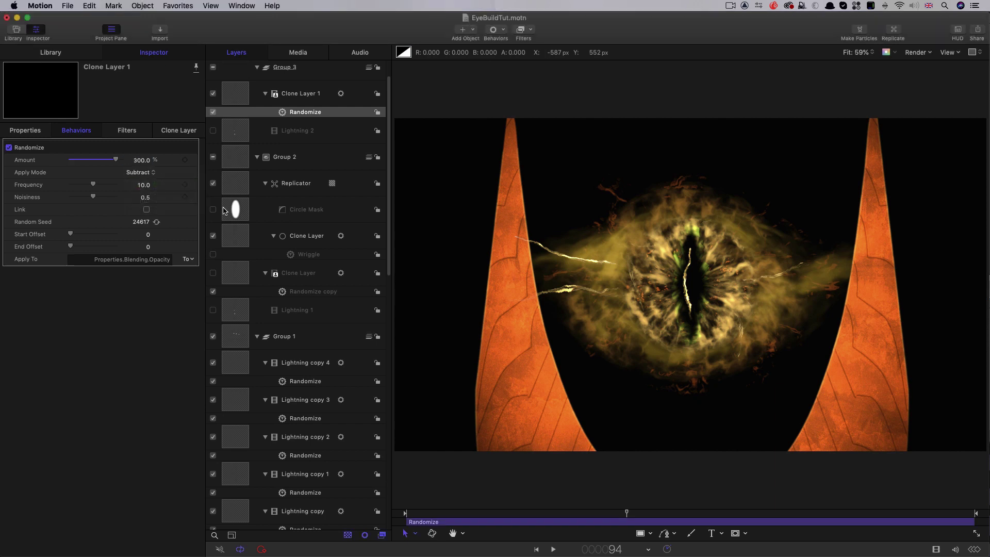
left_click(239, 96)
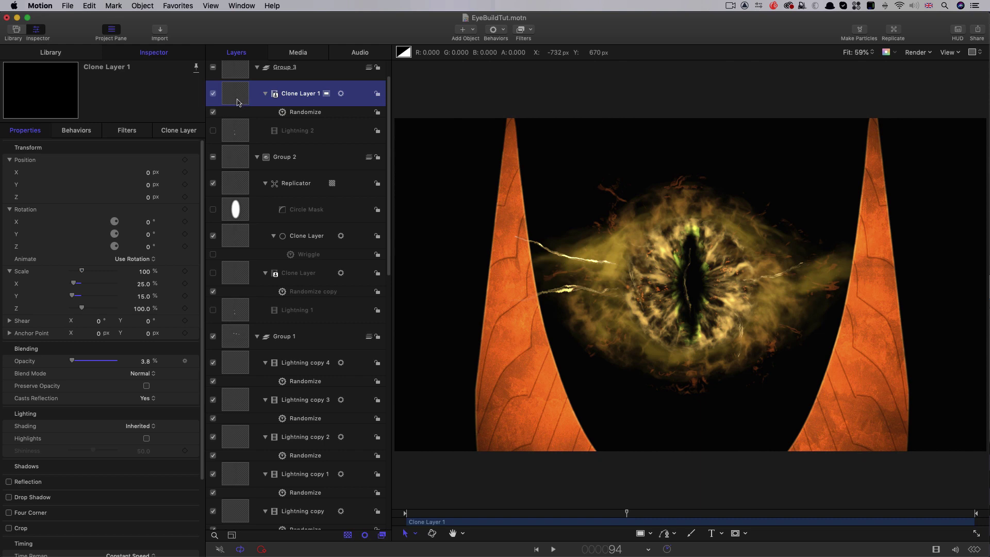
Replicate Clone Layer 1 onto a Circle of radius 360 with 12 points on its Outline.
left_click(135, 6)
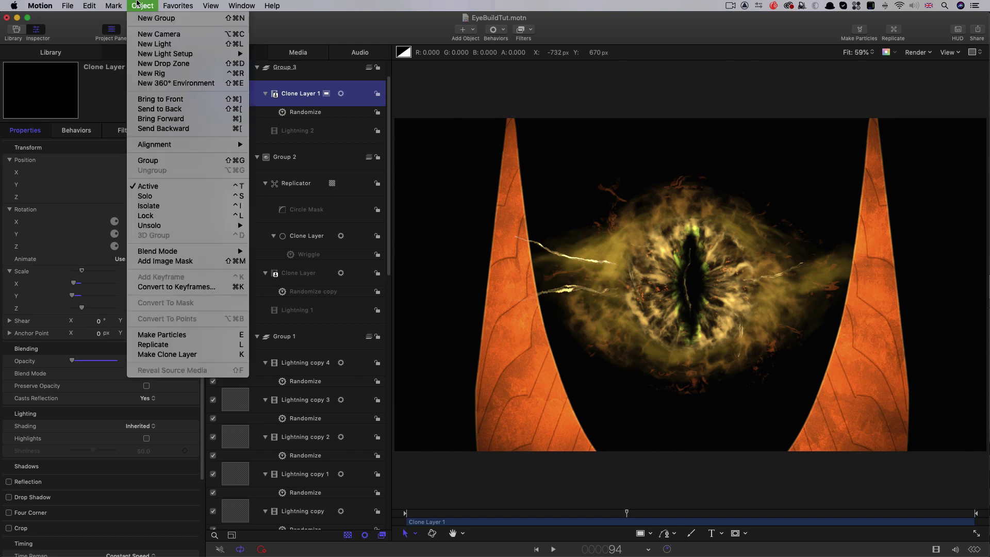
left_click(214, 346)
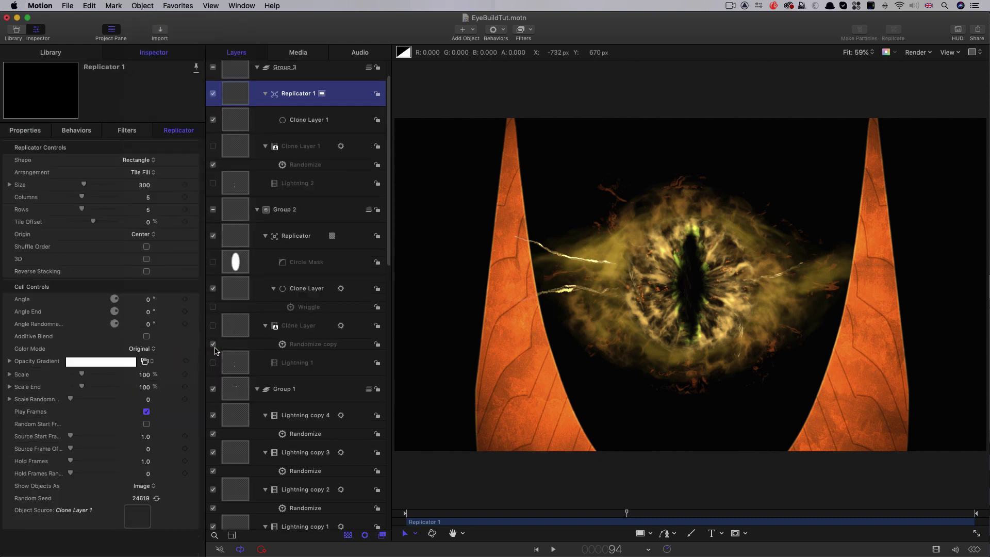
left_click(137, 160)
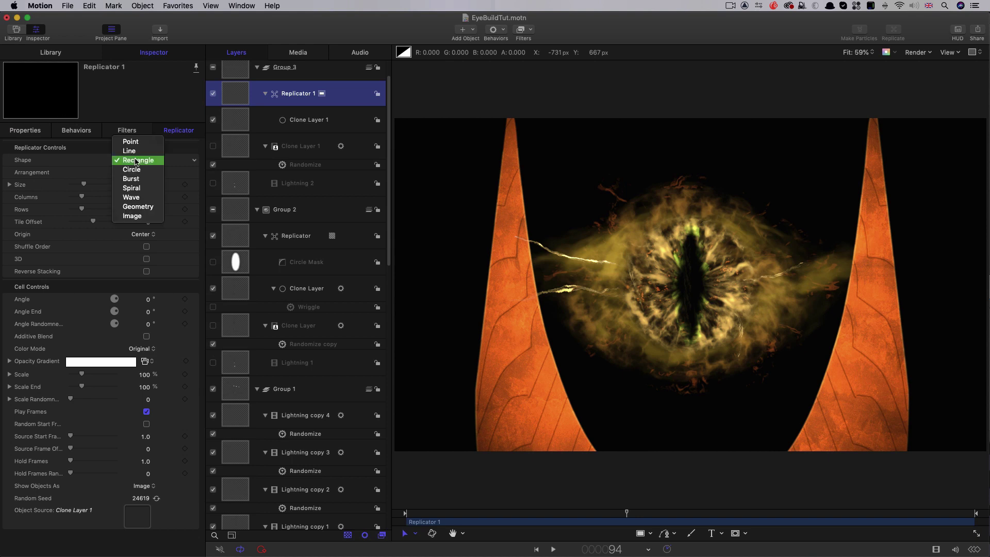
left_click(134, 171)
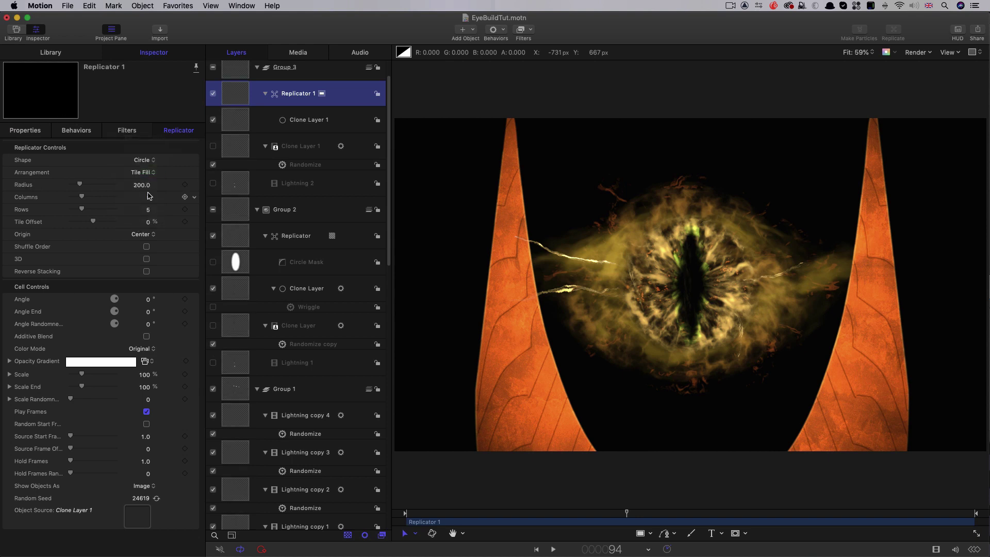
double_click(145, 186)
type("360")
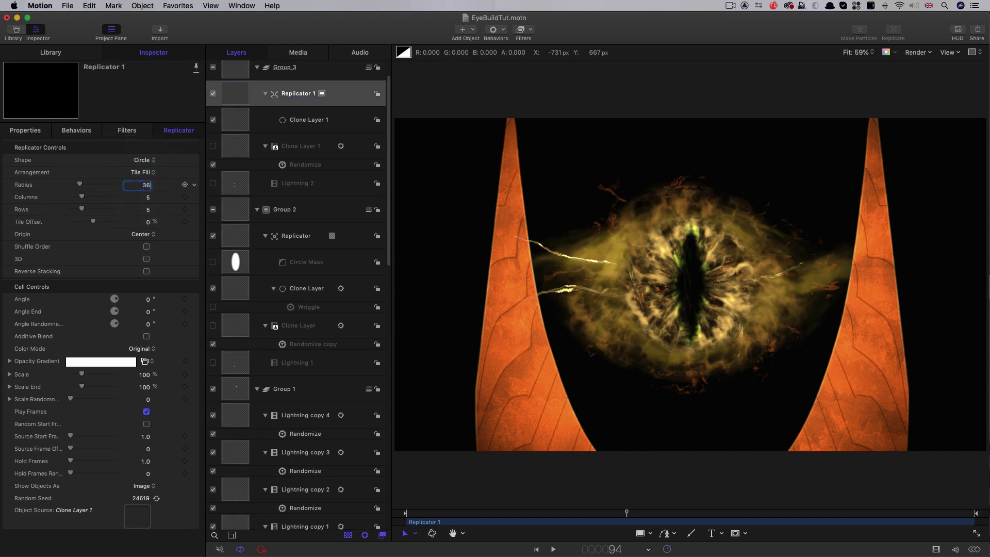
key("Return")
left_click(143, 172)
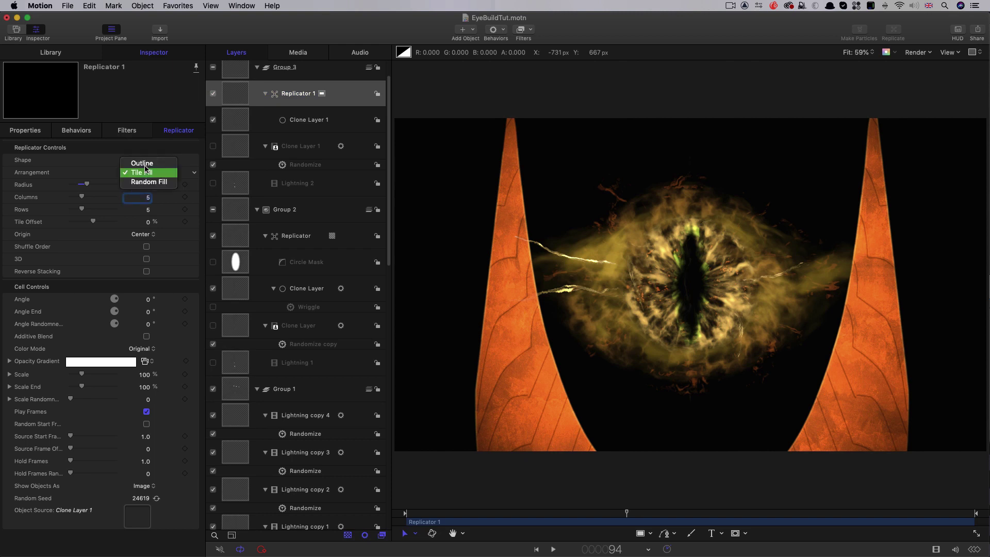
left_click(142, 163)
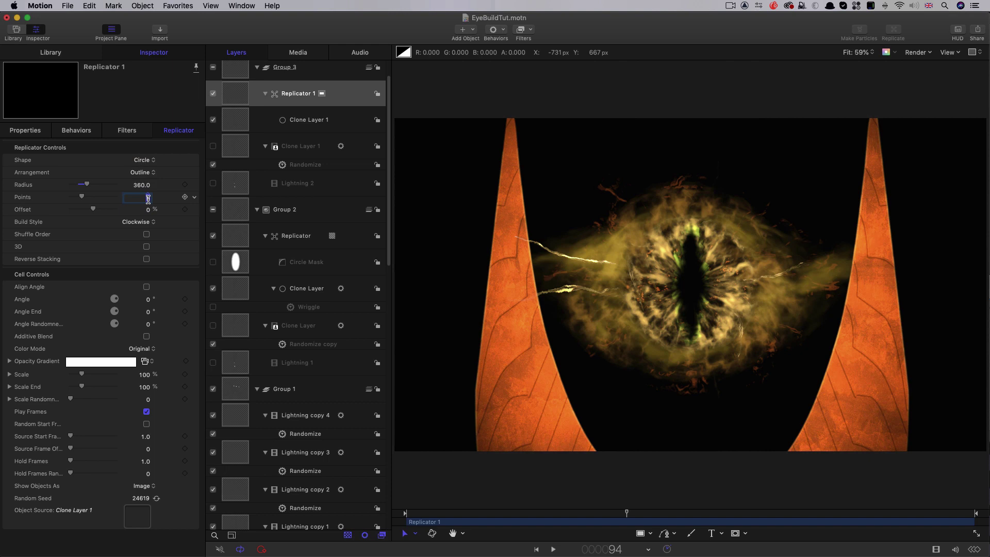
type("12")
key("Return")
Align the copies' angle at -60° with Angle Randomness 100 and Random Start Frame on.
left_click(147, 287)
left_click(148, 300)
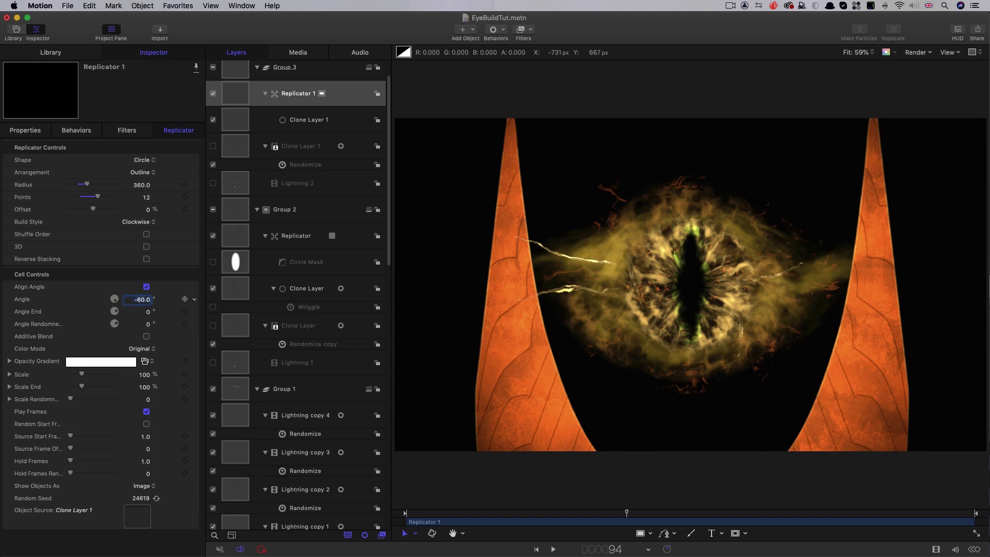
key("Return")
left_click(149, 323)
type("100")
key("Return")
left_click(147, 425)
Preview the lightning ring from the first frame.
key("Home")
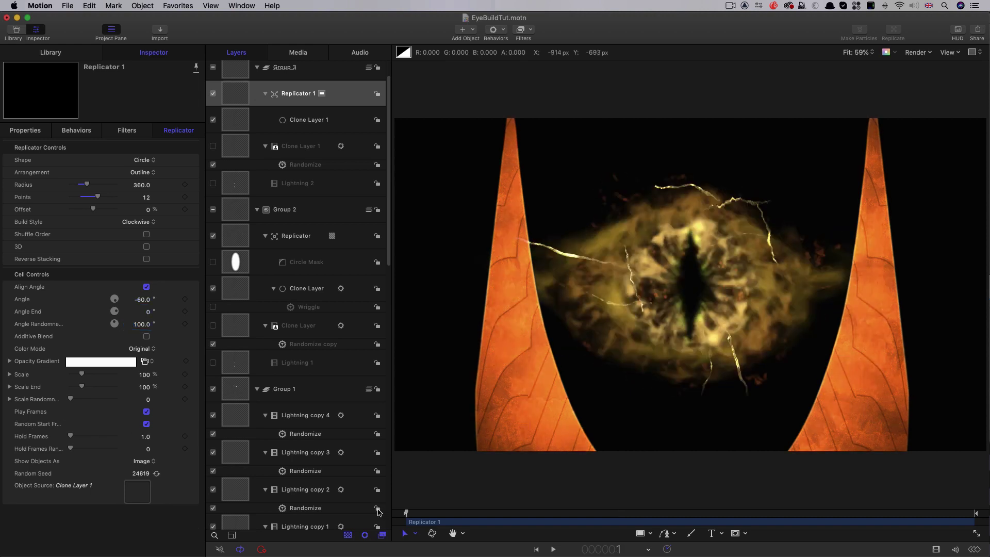
key("space")
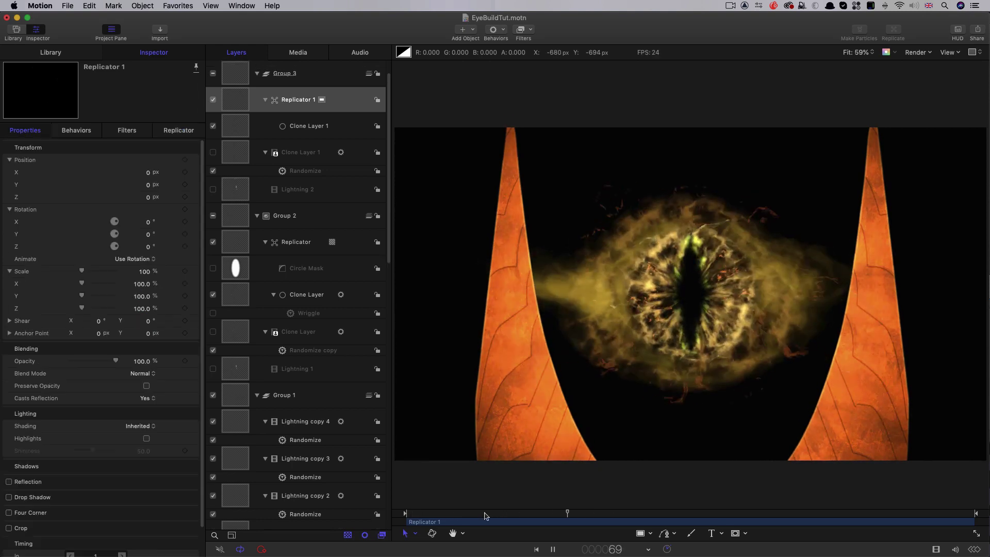
key("space")
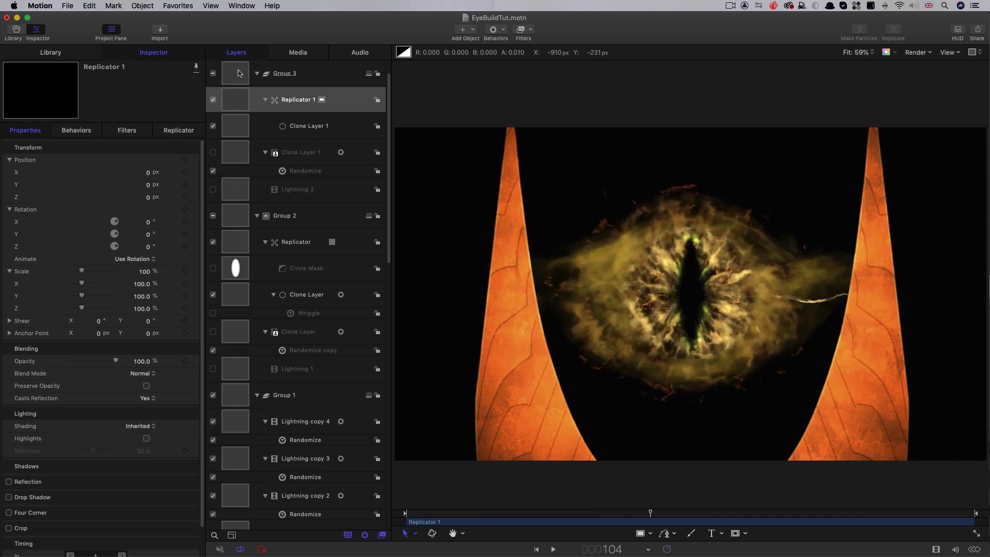
Set Group 3 to Screen blend mode at 30% opacity and replay the animation.
left_click(239, 74)
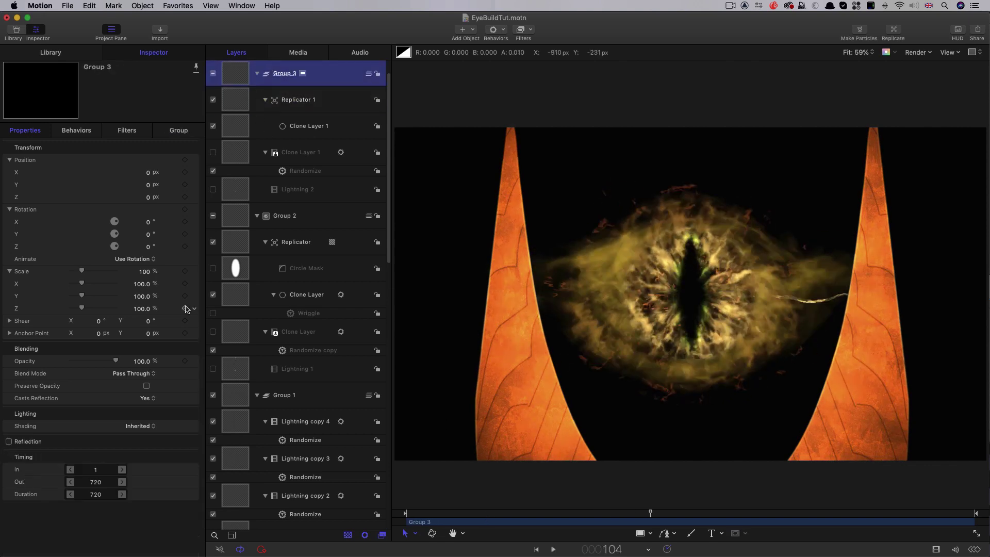
left_click(128, 375)
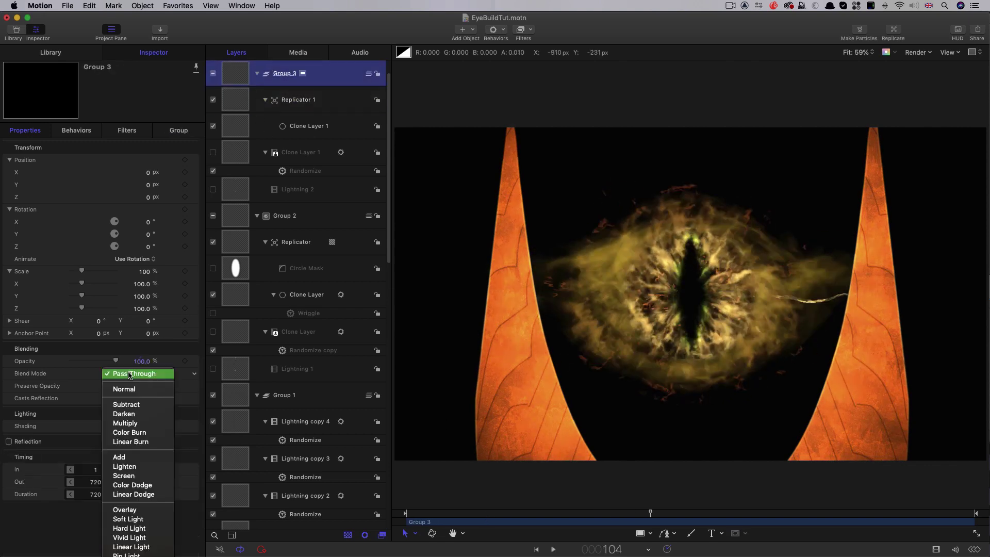
left_click(127, 476)
left_click(145, 362)
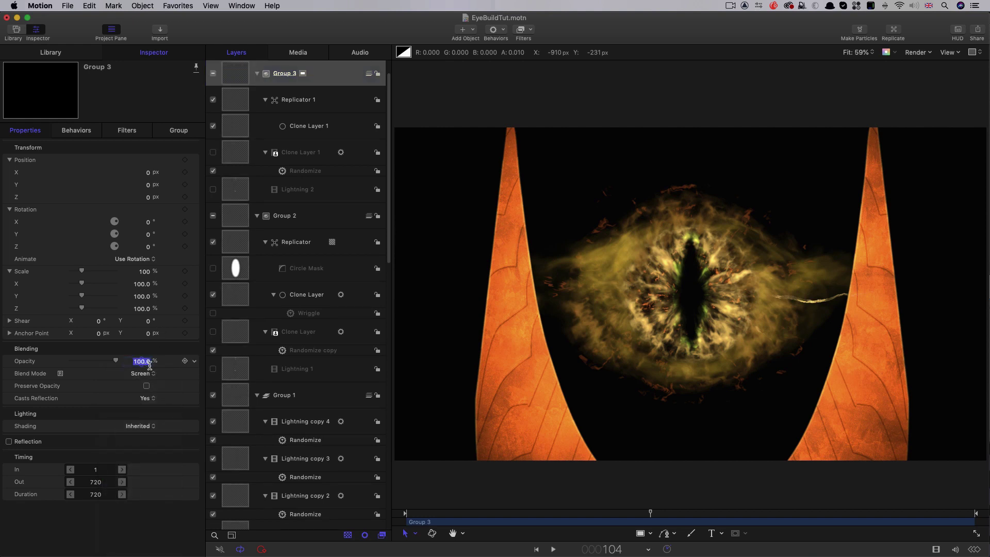
type("30")
key("Return")
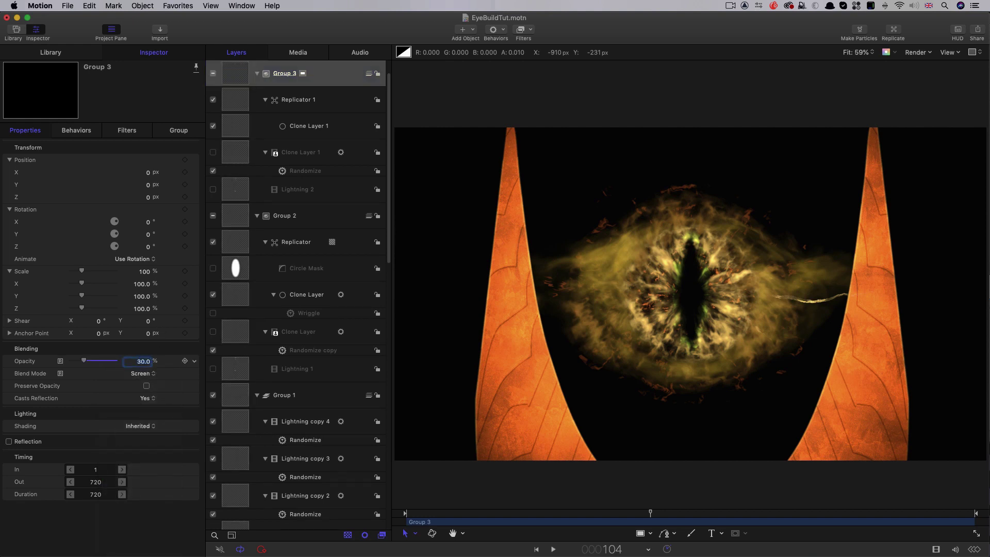
key("Home")
key("space")
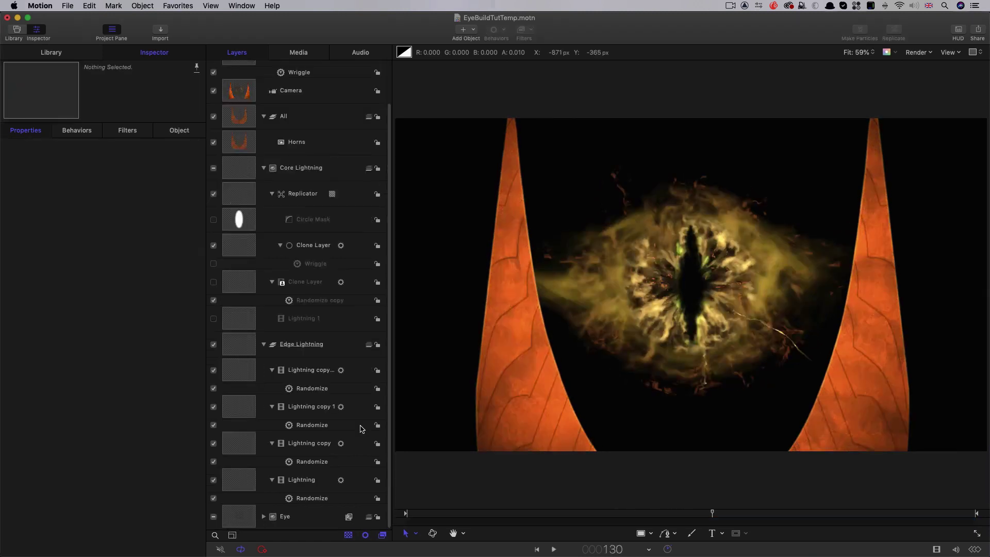
Add a Glow filter with opacity 1.0 to the Core Lightning group.
left_click(228, 345)
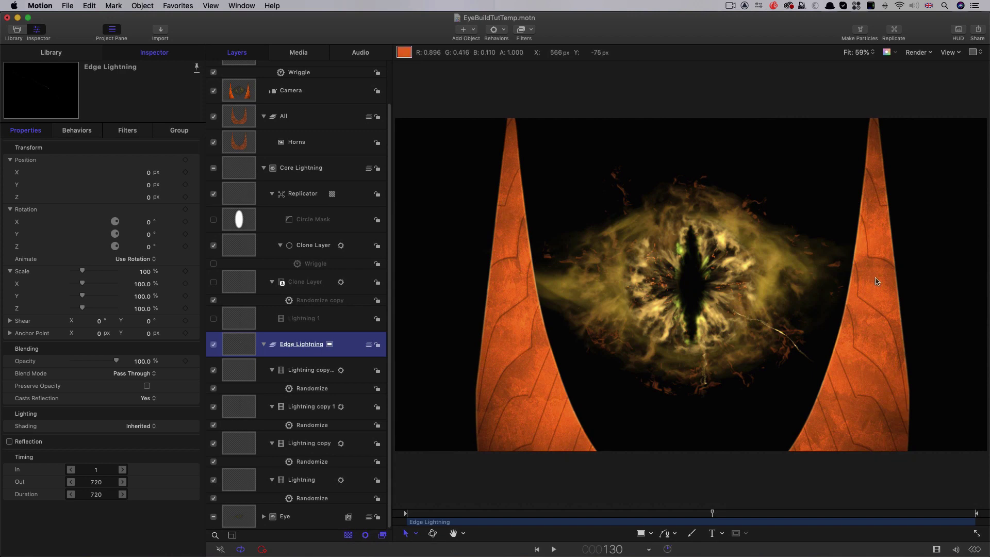
left_click(213, 169)
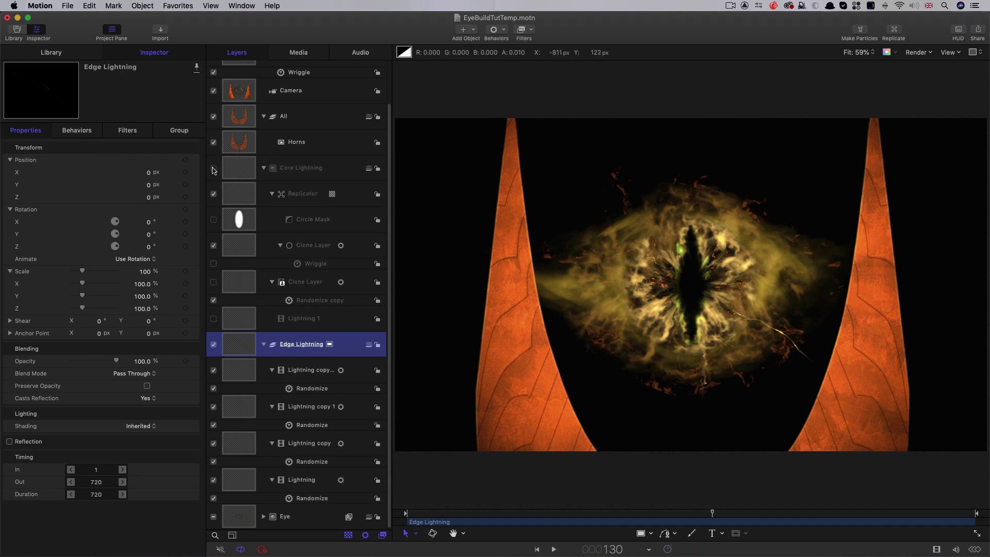
left_click(213, 169)
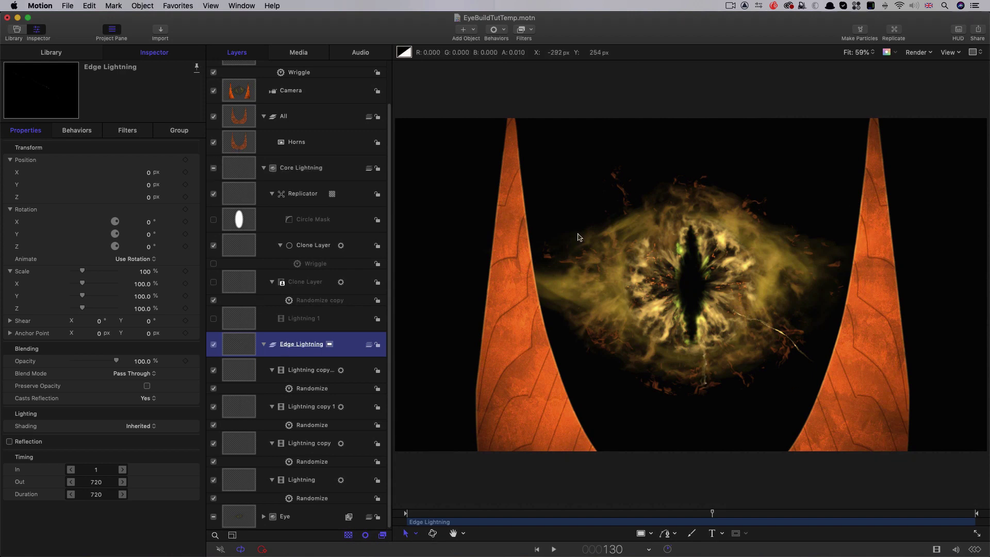
left_click(241, 164)
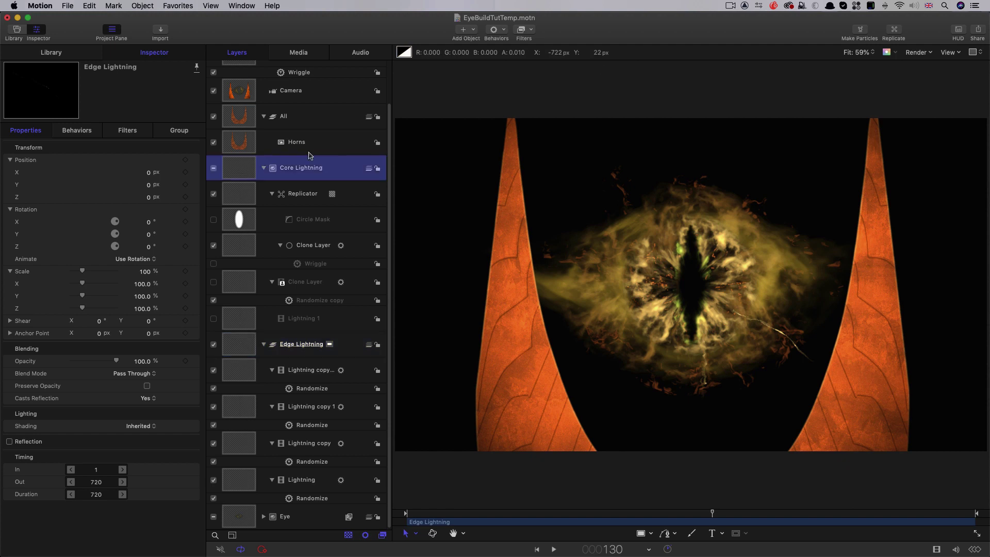
left_click(530, 30)
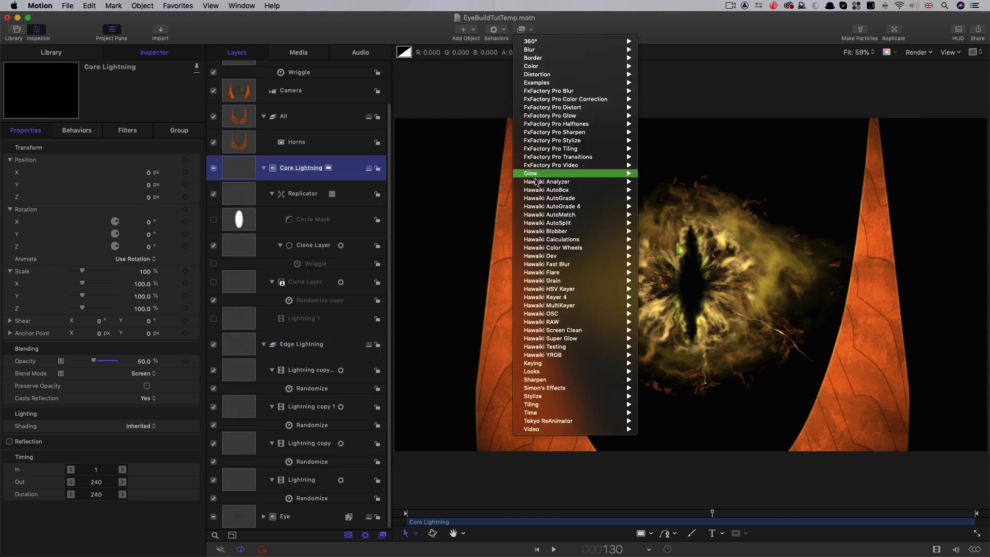
mouse_move(543, 176)
left_click(666, 215)
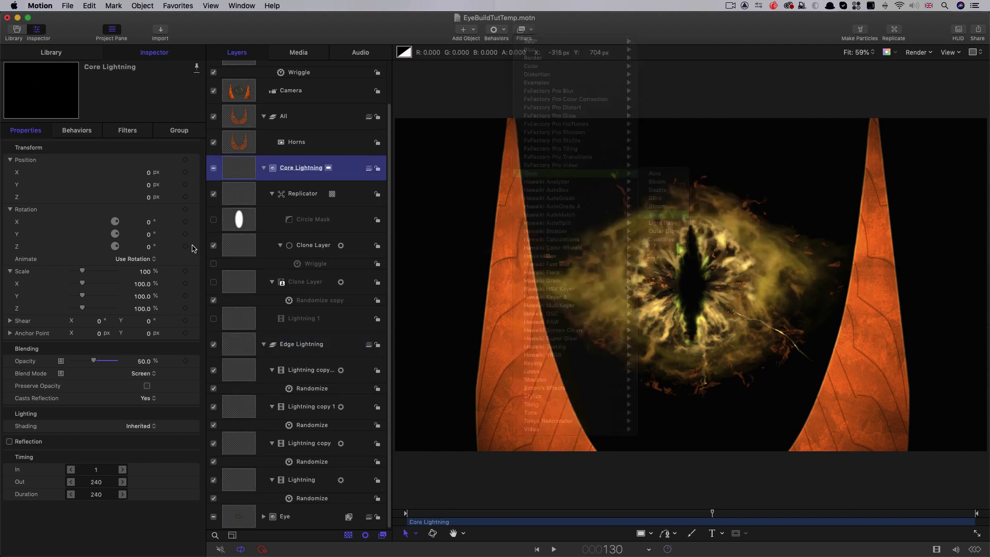
left_click(145, 173)
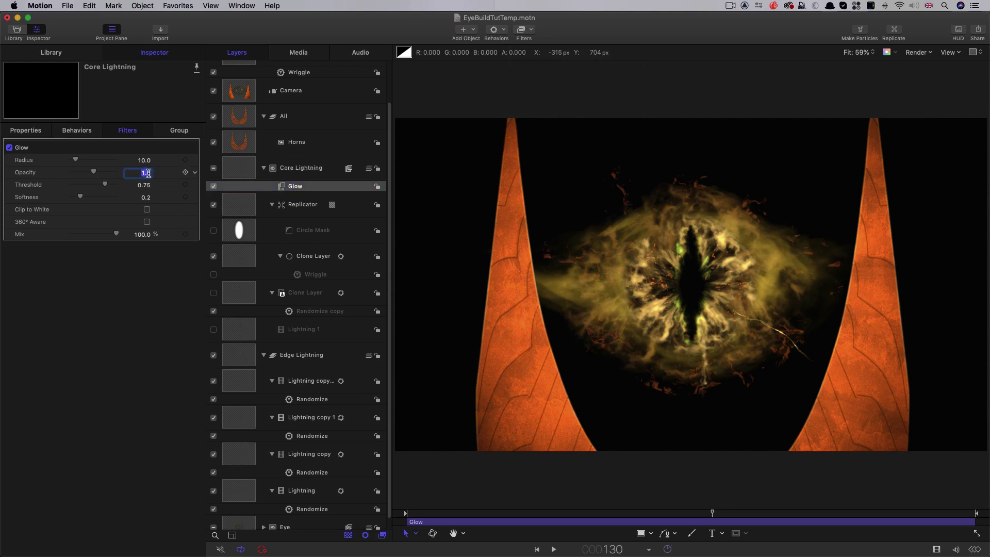
type("1")
key("Return")
Copy the Glow filter onto Edge Lightning, preview it, and collapse Core Lightning.
left_click_drag(284, 189, 235, 359)
left_click(571, 514)
key("space")
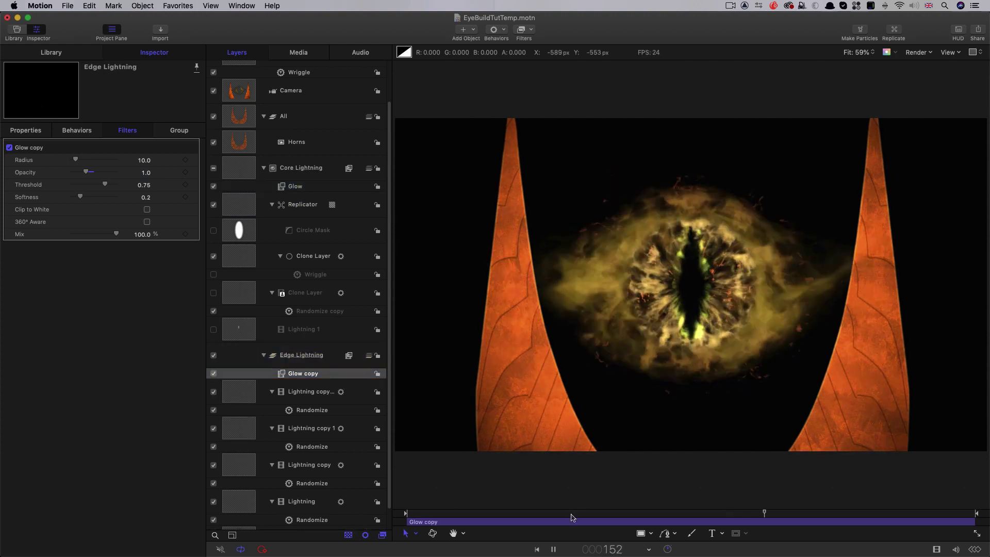
key("space")
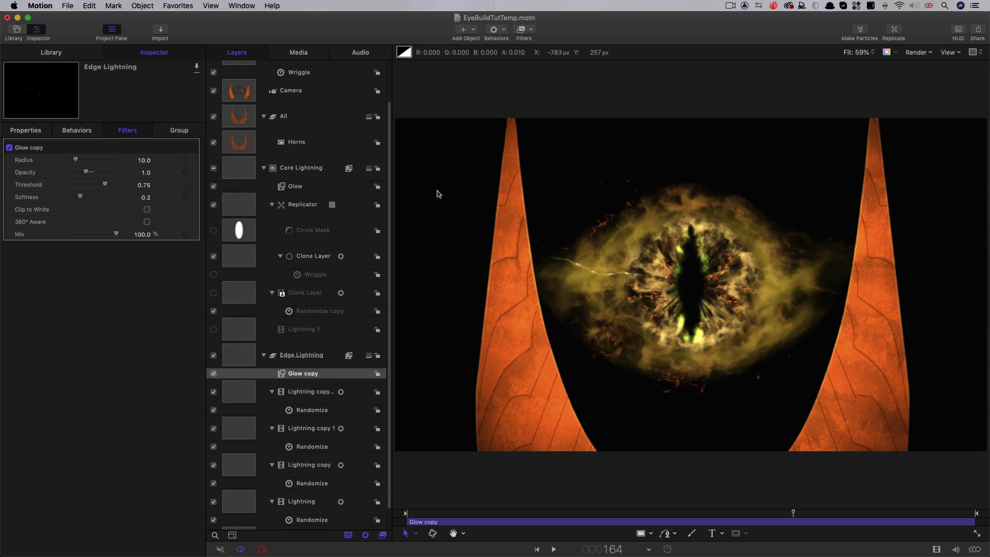
left_click(264, 169)
Collapse the All, Light and Edge Lightning groups and select the project level.
left_click(264, 162)
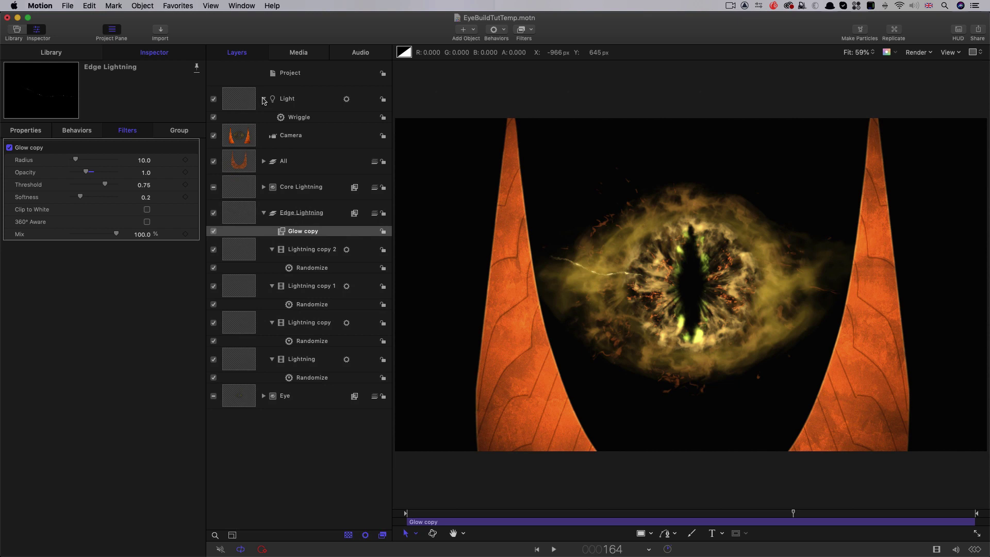
left_click(263, 98)
left_click(264, 203)
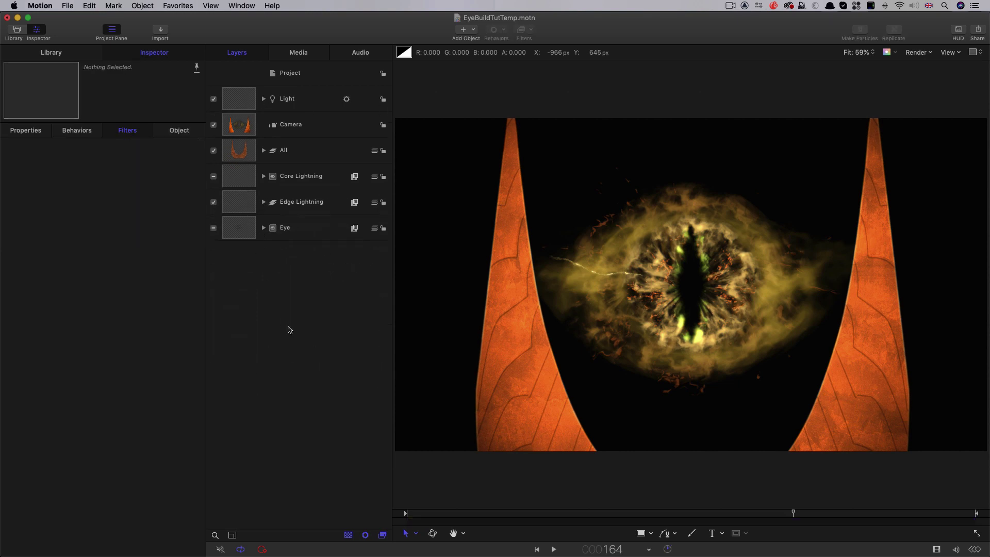
left_click(302, 74)
Import Ominous Sky.jpg into a new group and send it to the bottom of the stack.
left_click(142, 6)
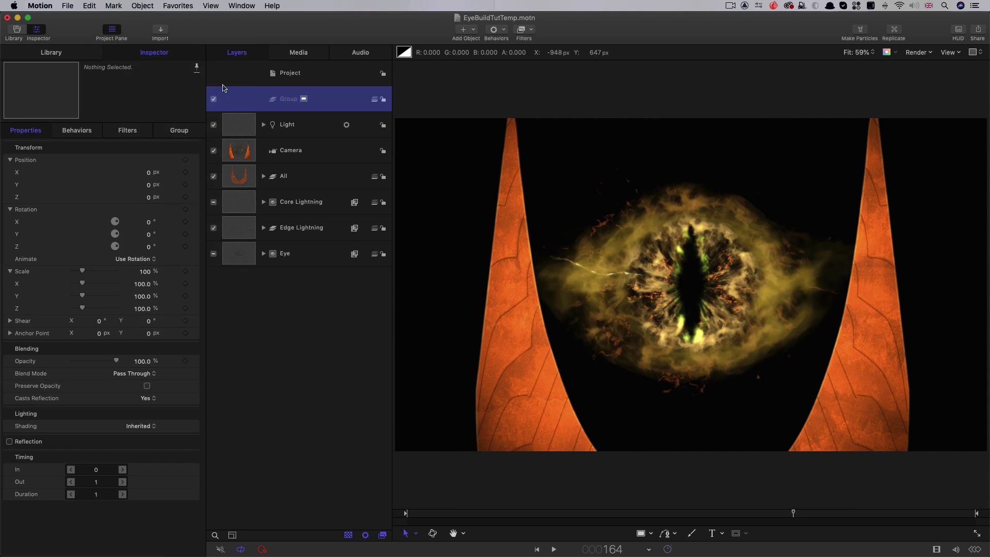
left_click(161, 31)
left_click(451, 144)
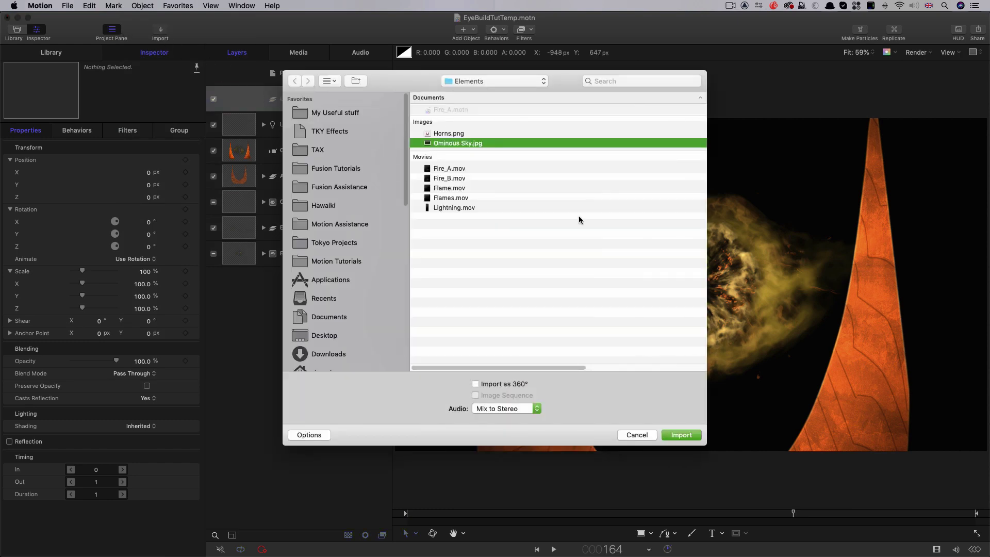
key("Return")
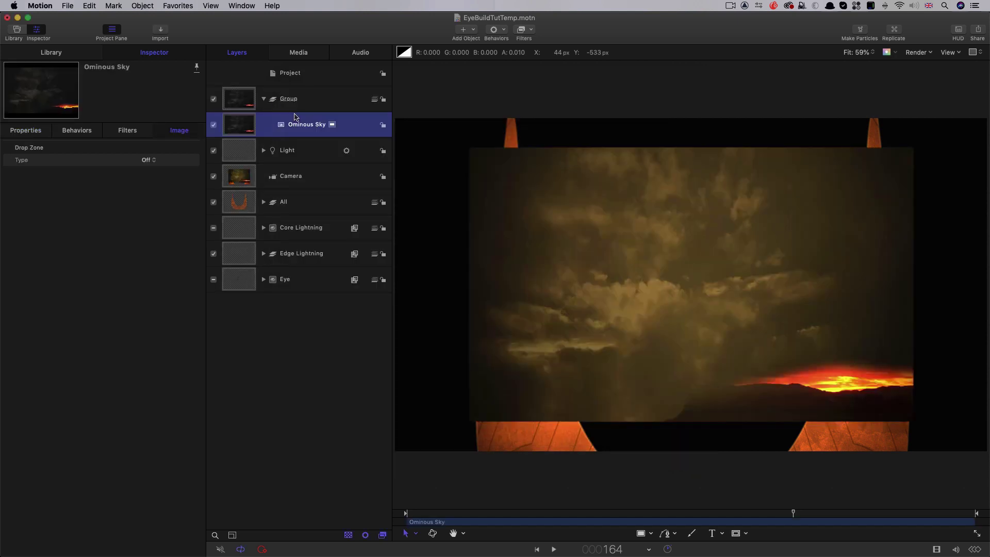
left_click(248, 104)
key("super+shift+bracketleft")
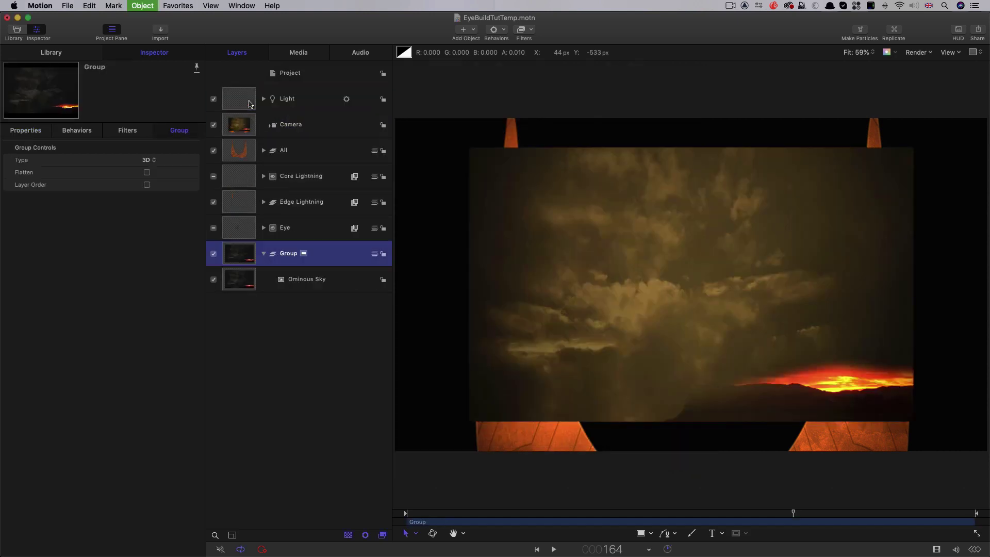
Turn the sky group's lighting Shading to Off.
left_click(26, 130)
left_click(155, 426)
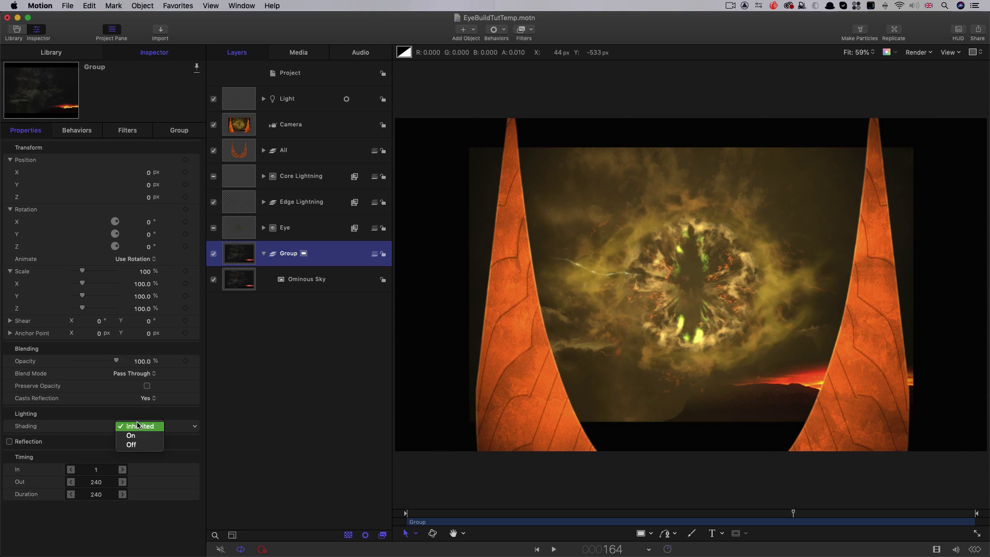
left_click(133, 445)
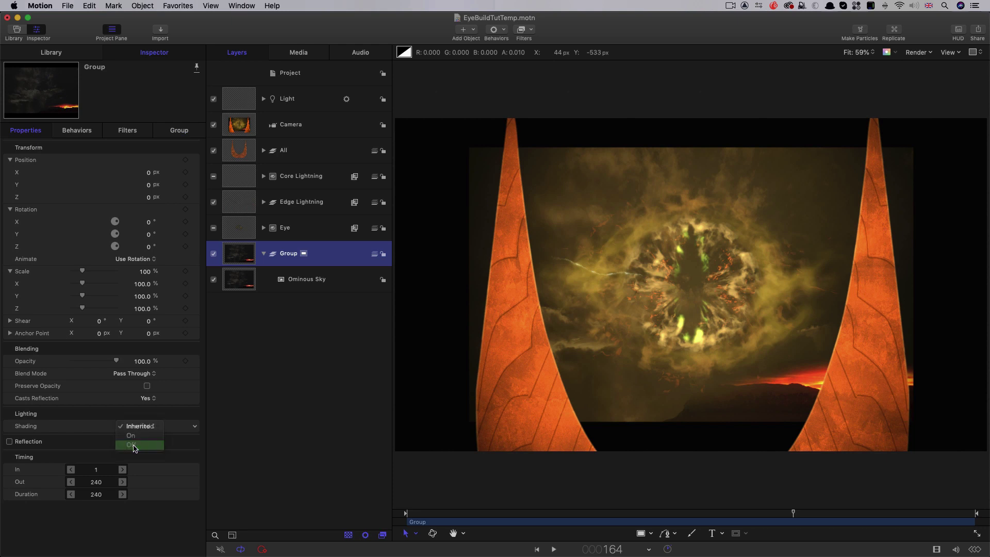
Set the Ominous Sky image to Position Z -15000 and Scale 5000%.
left_click(242, 281)
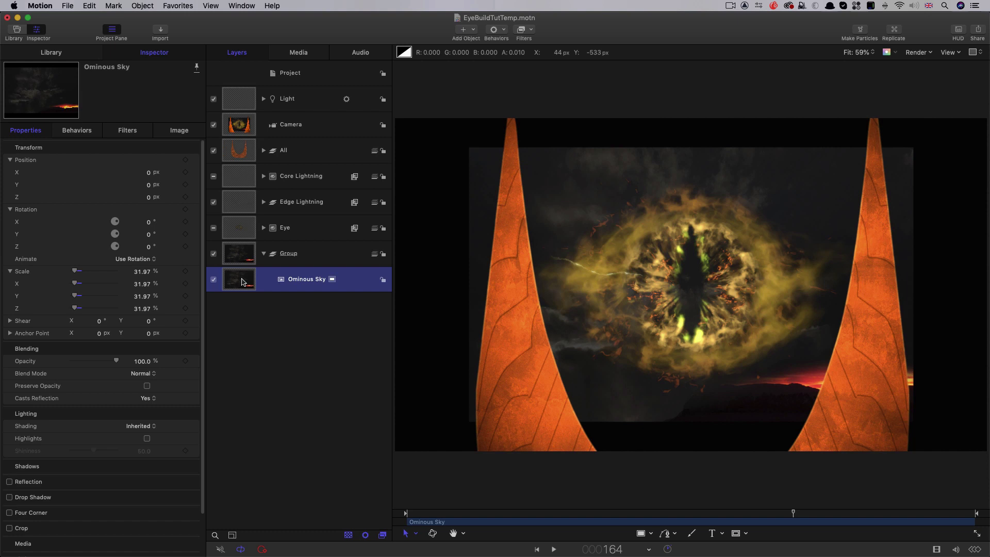
left_click(148, 198)
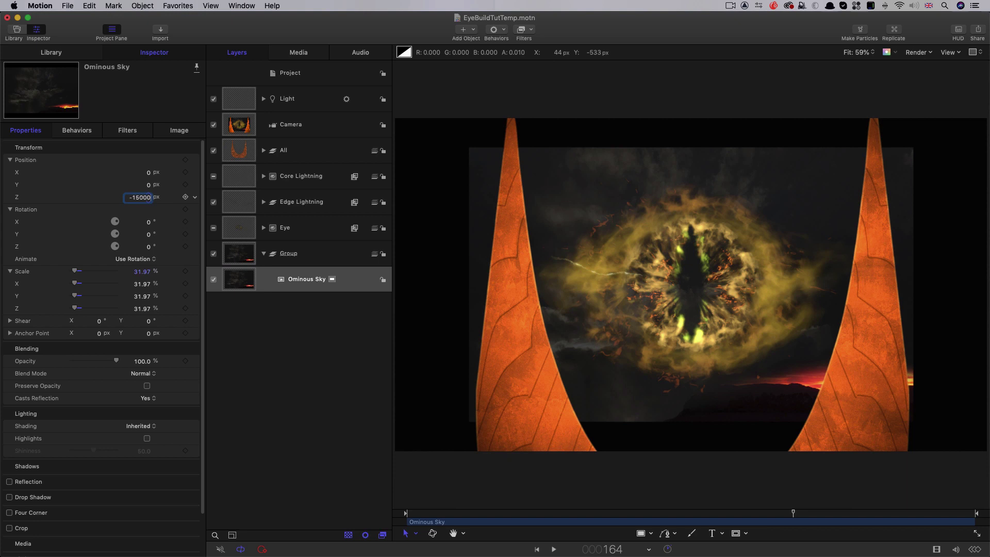
key("Return")
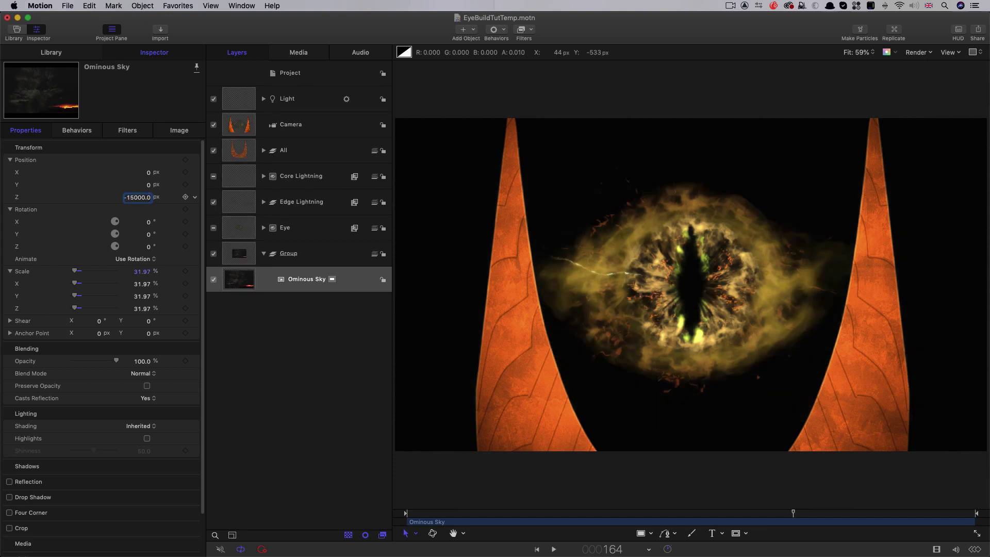
left_click(146, 272)
type("5000")
key("Return")
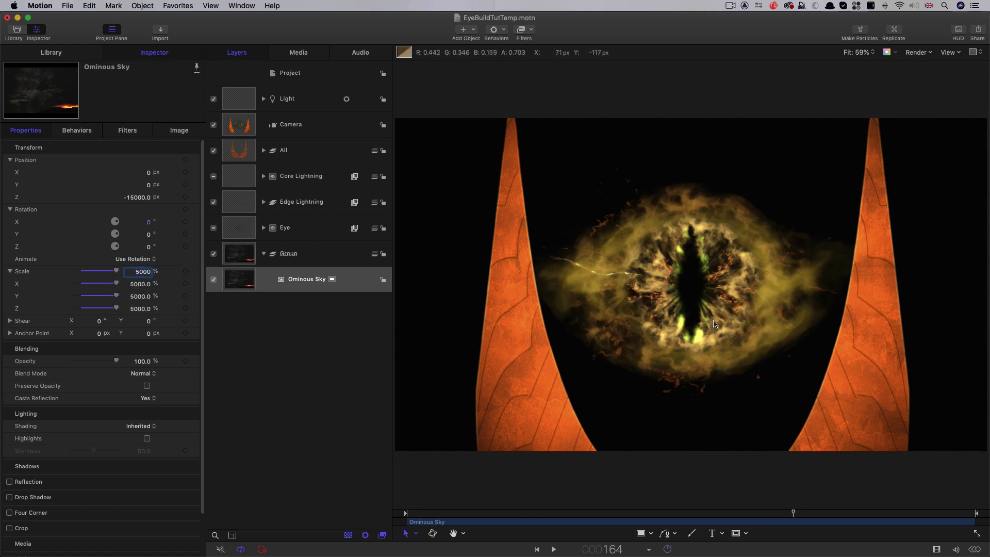
Set the camera's Far Plane to 75000.
left_click(241, 127)
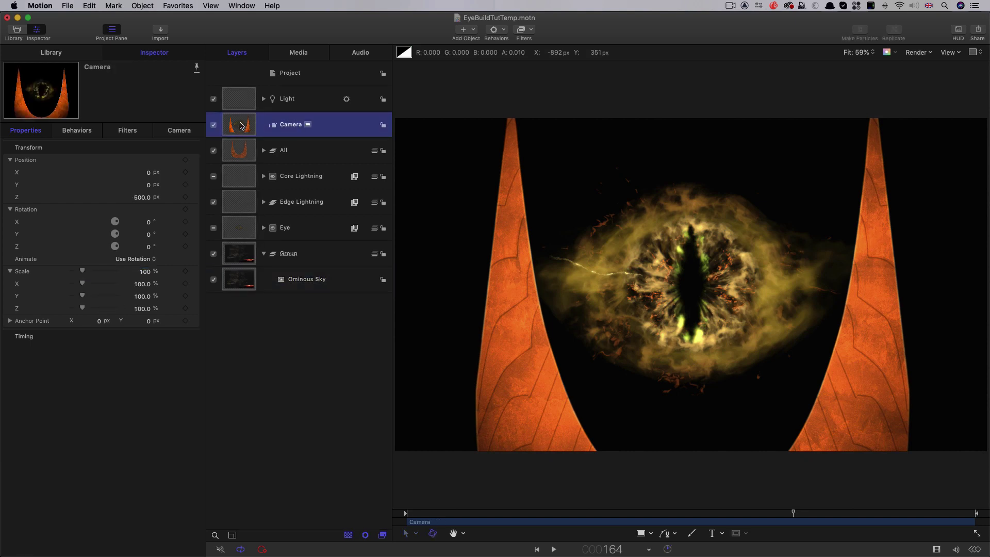
left_click(177, 131)
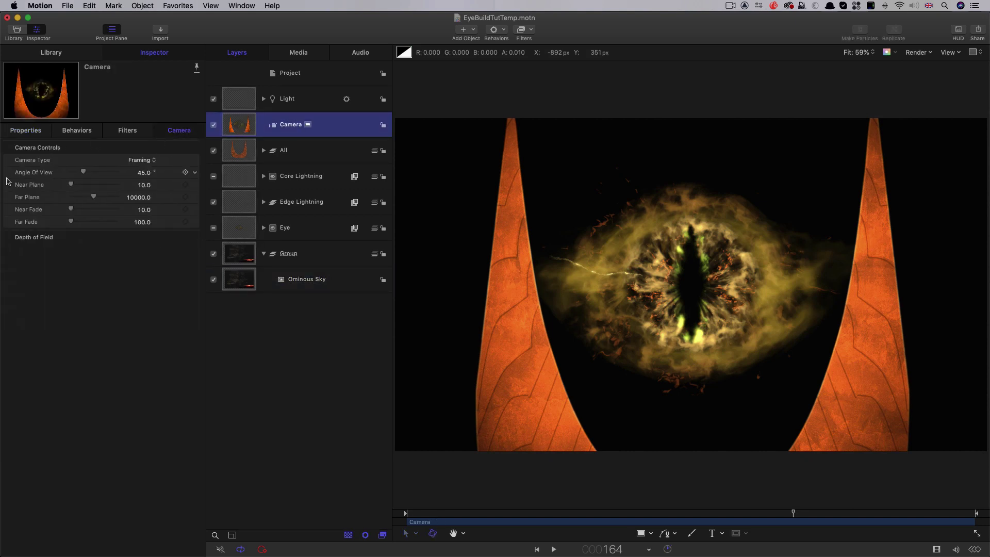
left_click(137, 198)
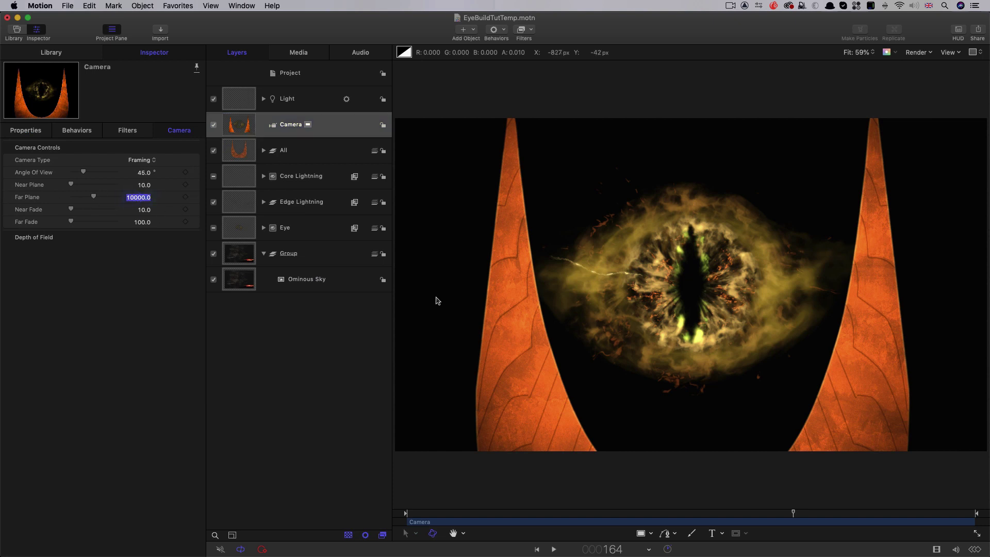
type("75000")
key("Return")
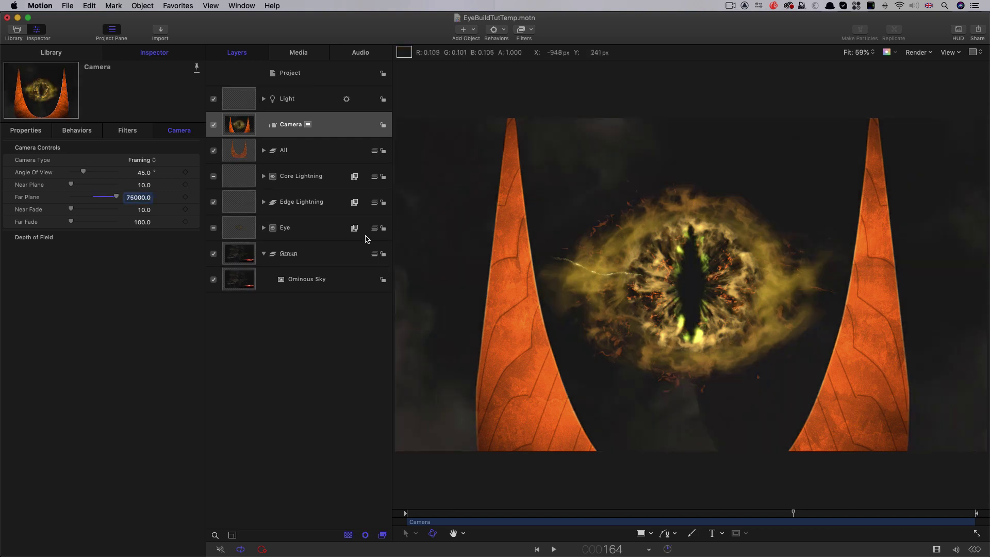
Rescale the Ominous Sky to 300% and hide the eye layer.
left_click(246, 286)
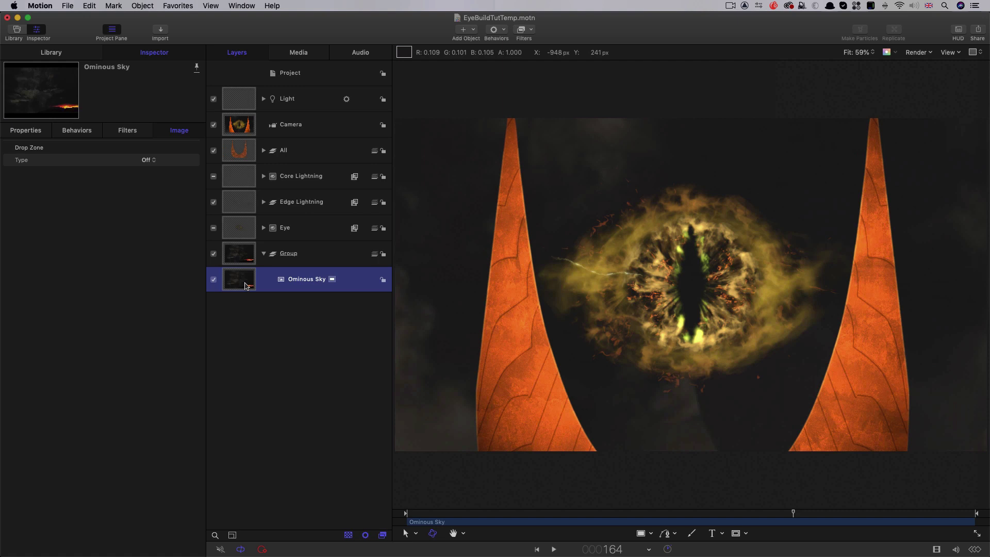
left_click(26, 129)
double_click(143, 272)
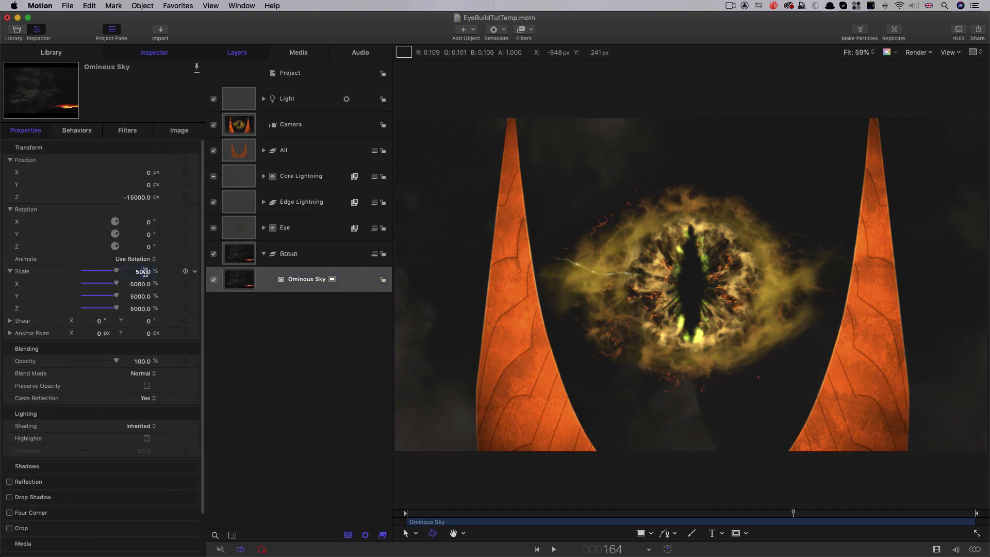
type("291")
key("Return")
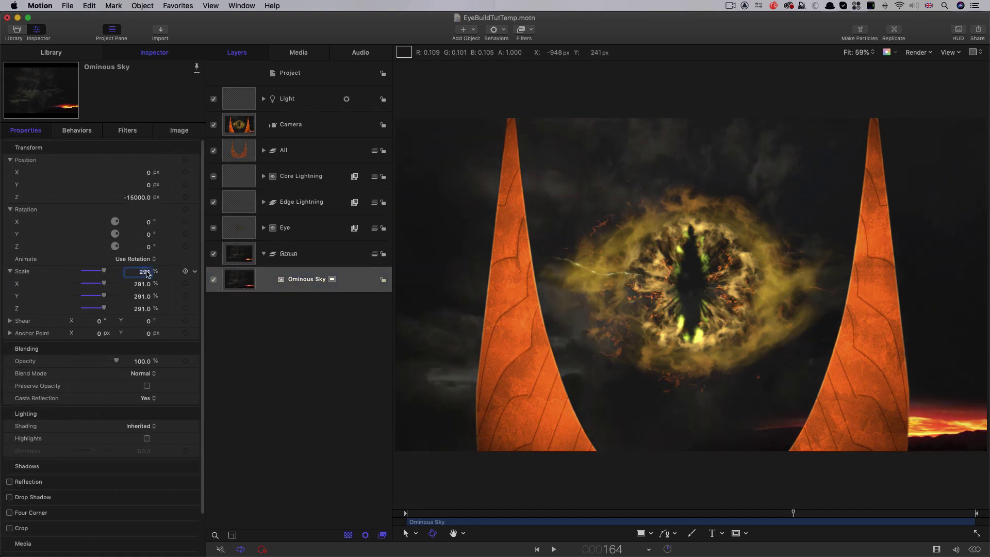
type("300")
key("Return")
left_click(214, 228)
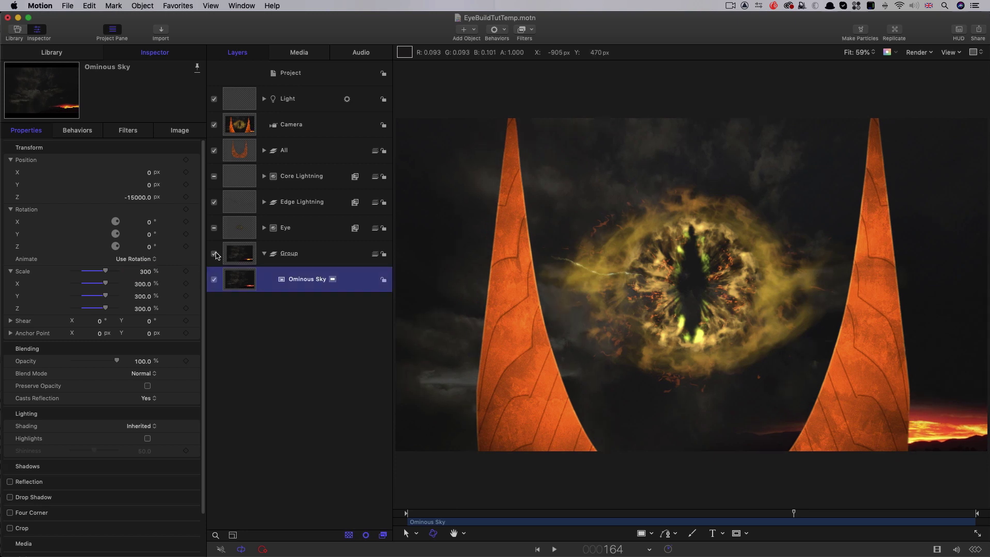
Hide Edge Lightning, Core Lightning and the horns, then duplicate the Ominous Sky layer.
left_click(214, 203)
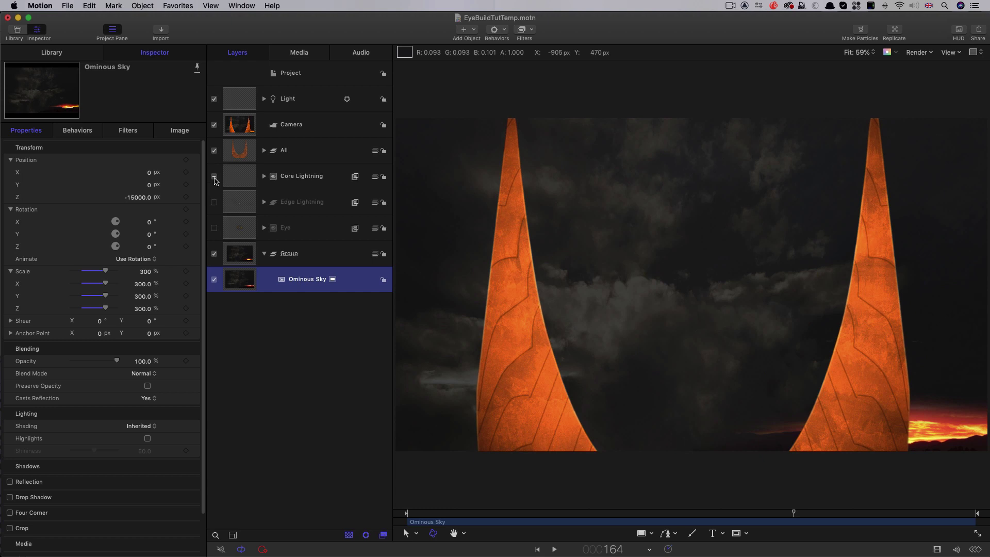
left_click(214, 177)
left_click(214, 150)
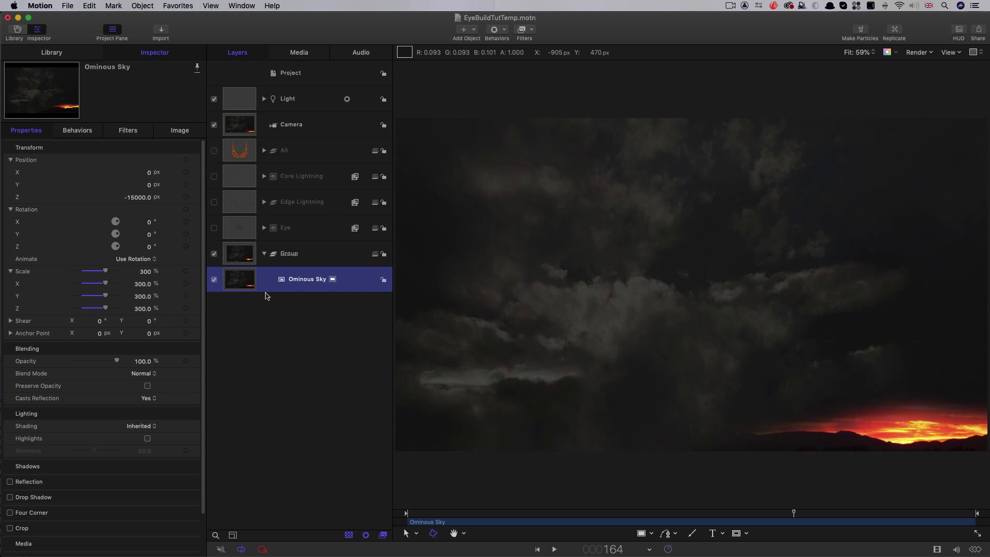
right_click(239, 280)
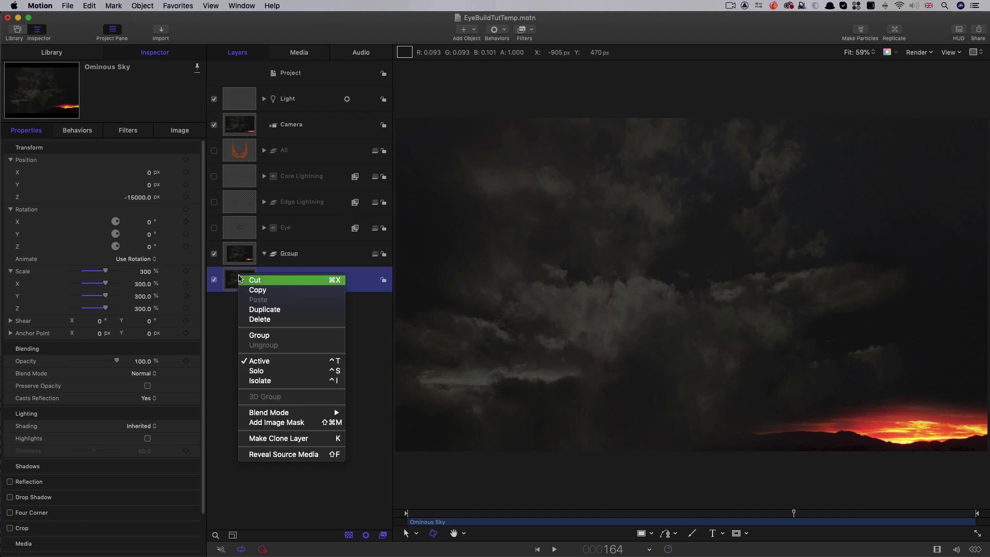
left_click(264, 306)
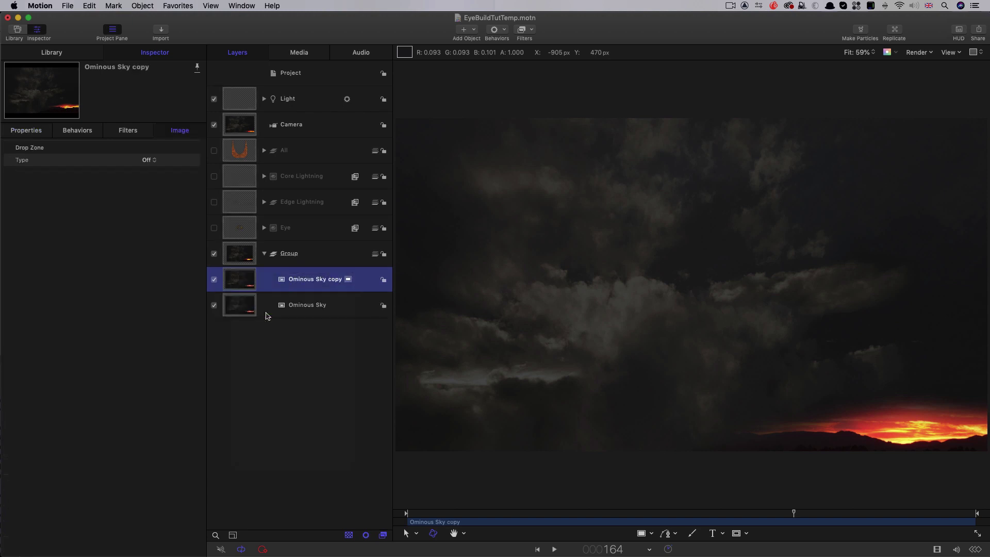
Add a Threshold filter to the sky copy with threshold 0.22 and smoothness 0.36.
left_click(524, 29)
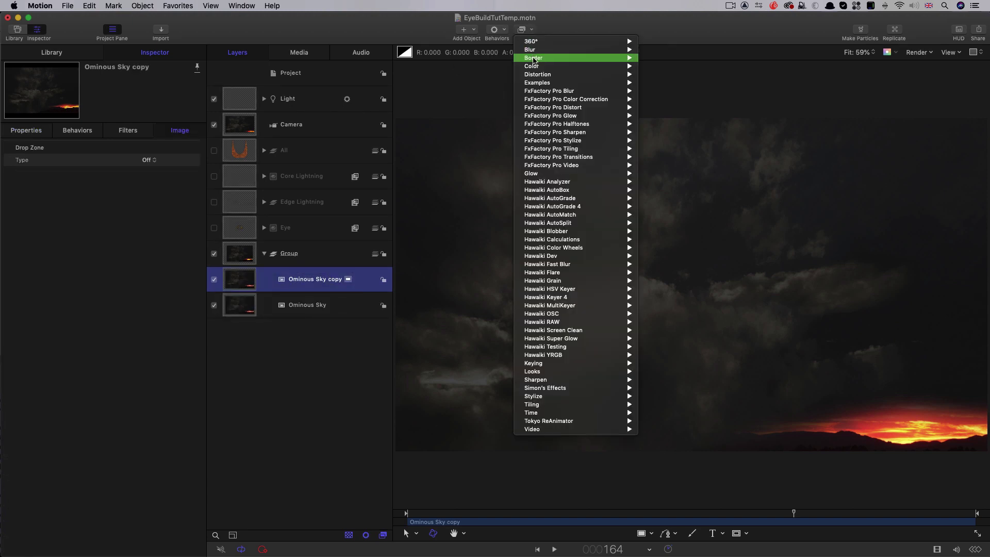
mouse_move(543, 67)
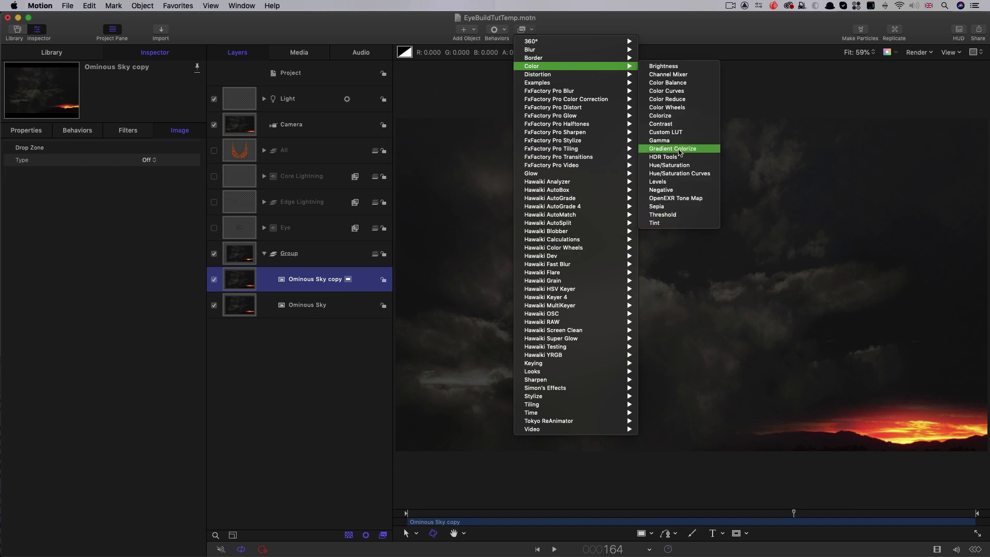
left_click(689, 218)
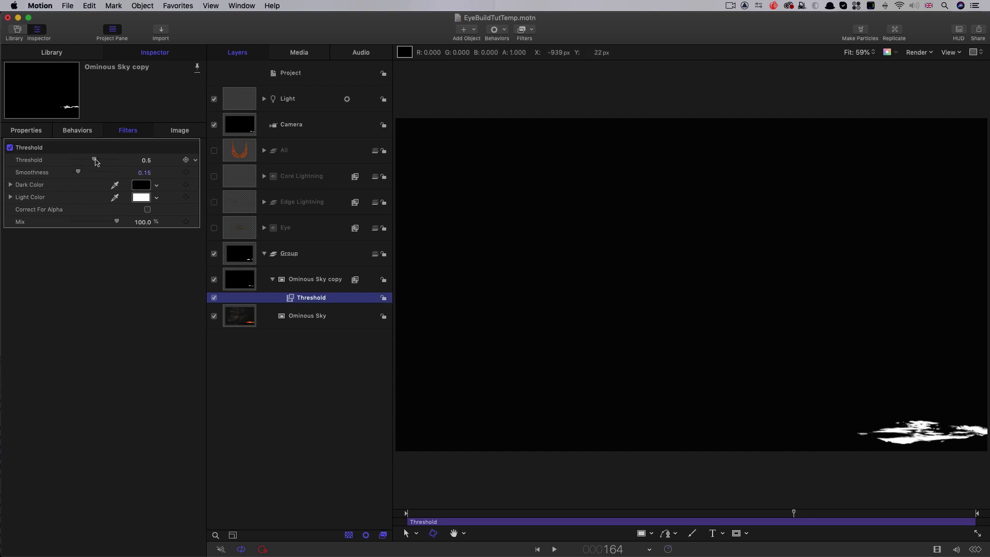
left_click(148, 161)
type("0.2")
key("Return")
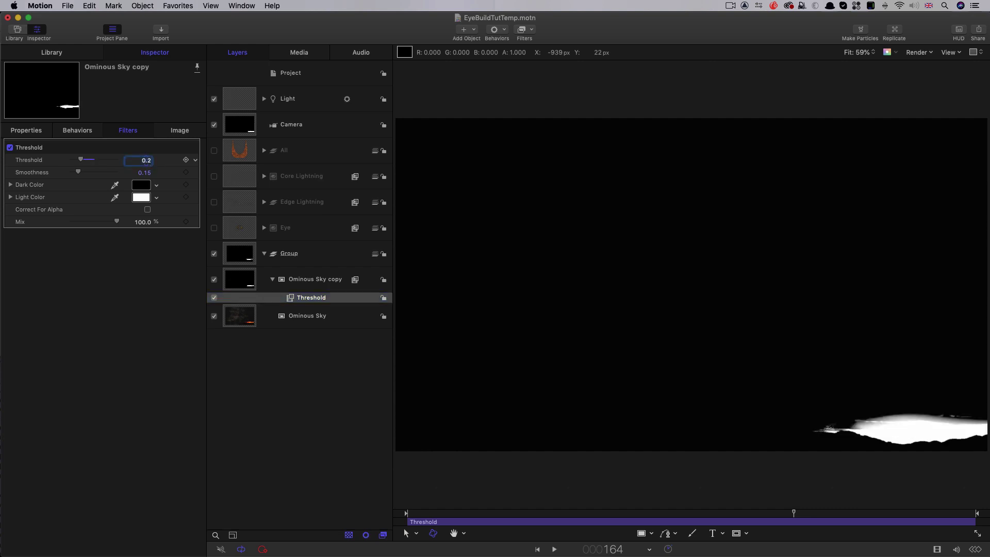
left_click(143, 172)
type("0.36")
key("Return")
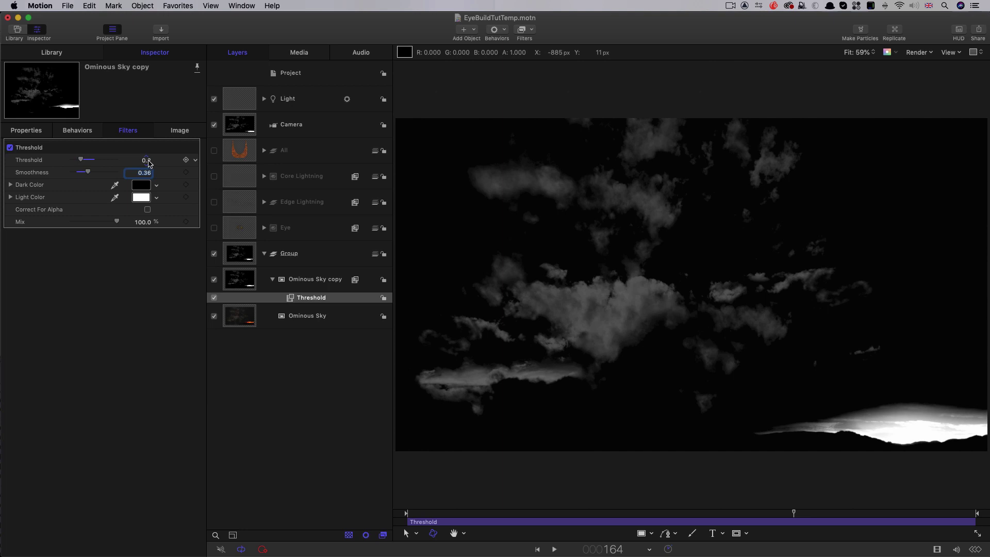
left_click_drag(142, 164, 146, 159)
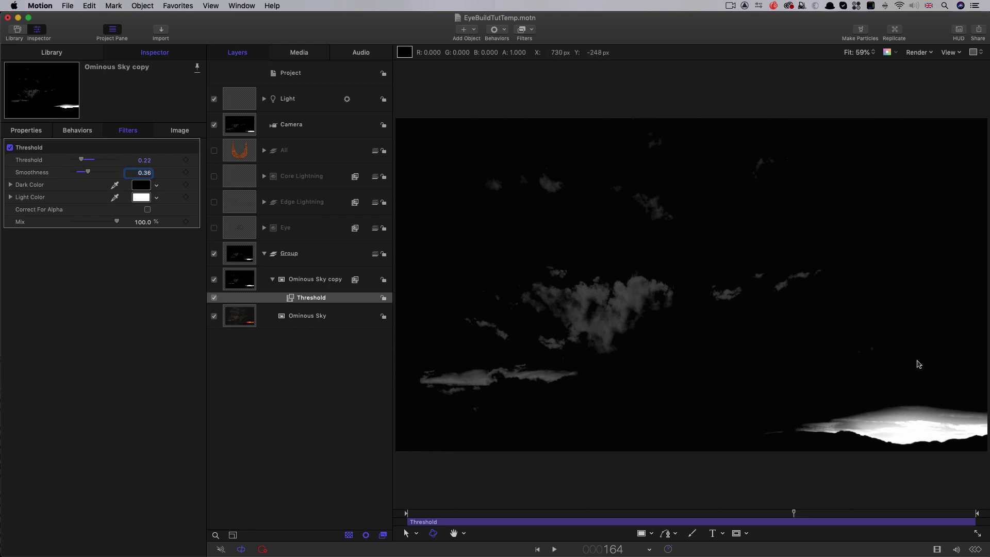
left_click(613, 345)
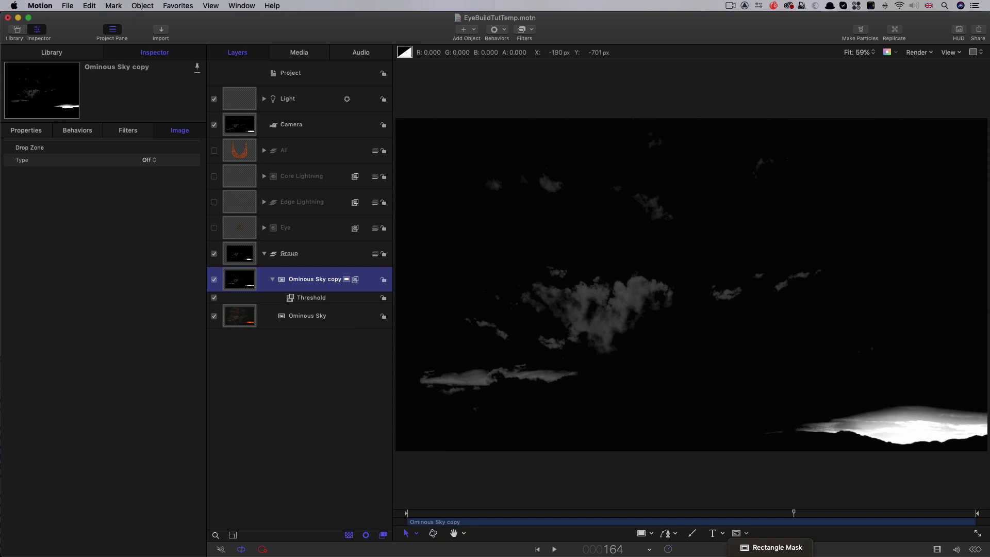
Draw a closed five-point Bezier mask on the Ominous Sky copy.
left_click(737, 534)
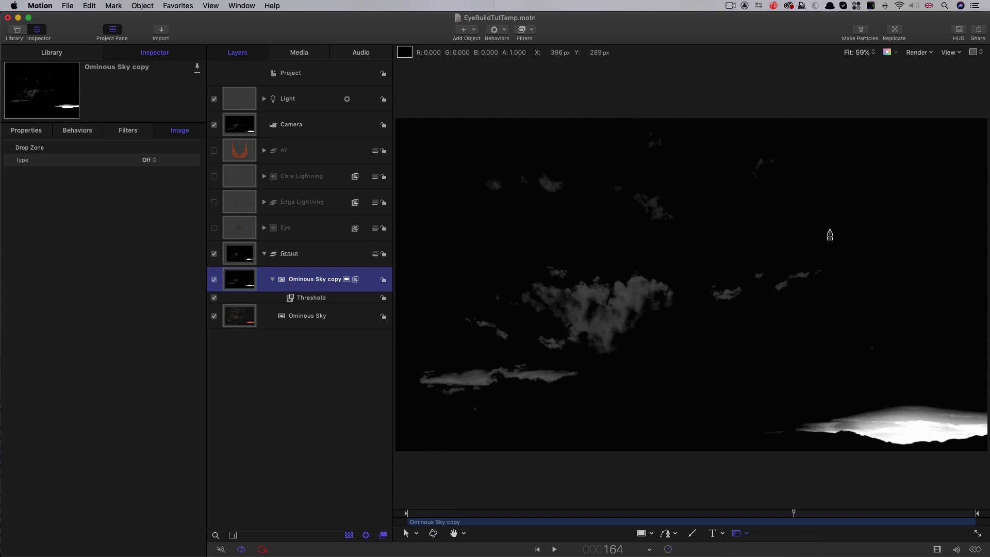
left_click(899, 102)
left_click(889, 340)
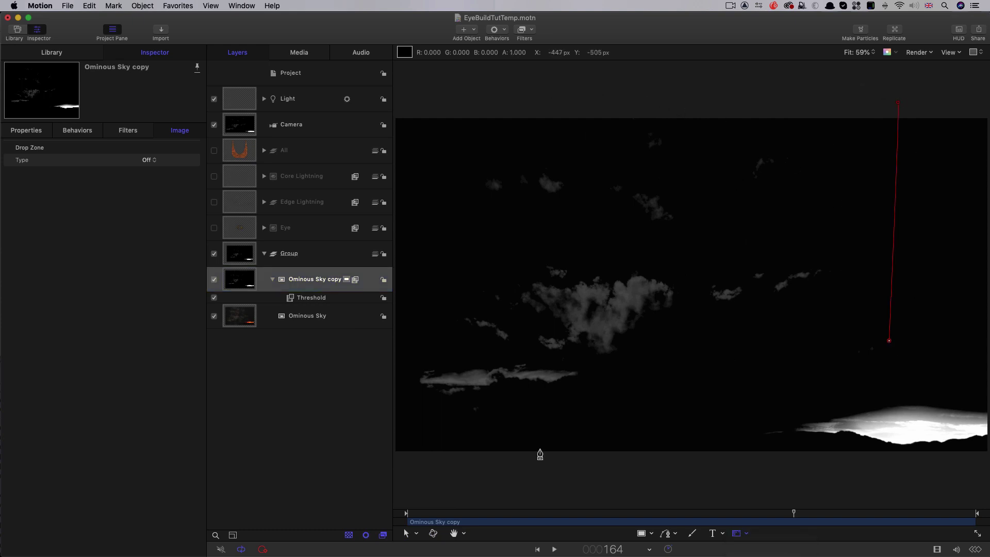
left_click(427, 469)
left_click(398, 400)
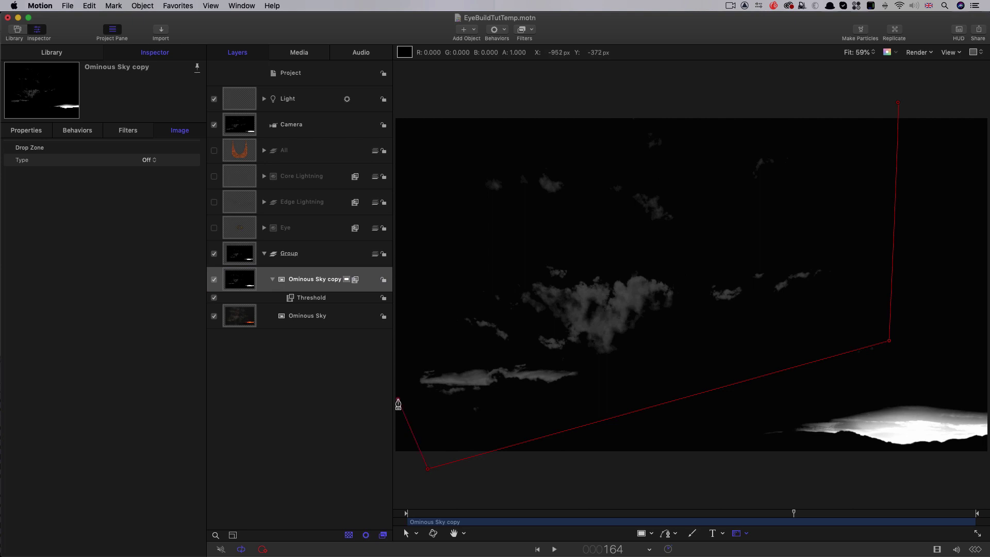
left_click(407, 103)
left_click(898, 102)
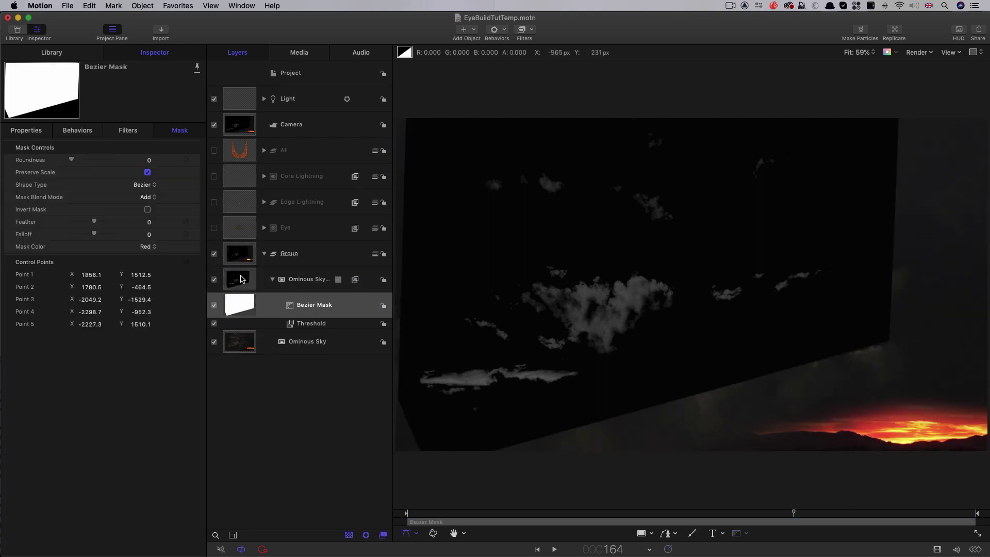
Set the sky copy's blend mode to Screen and toggle its visibility to compare.
left_click(241, 281)
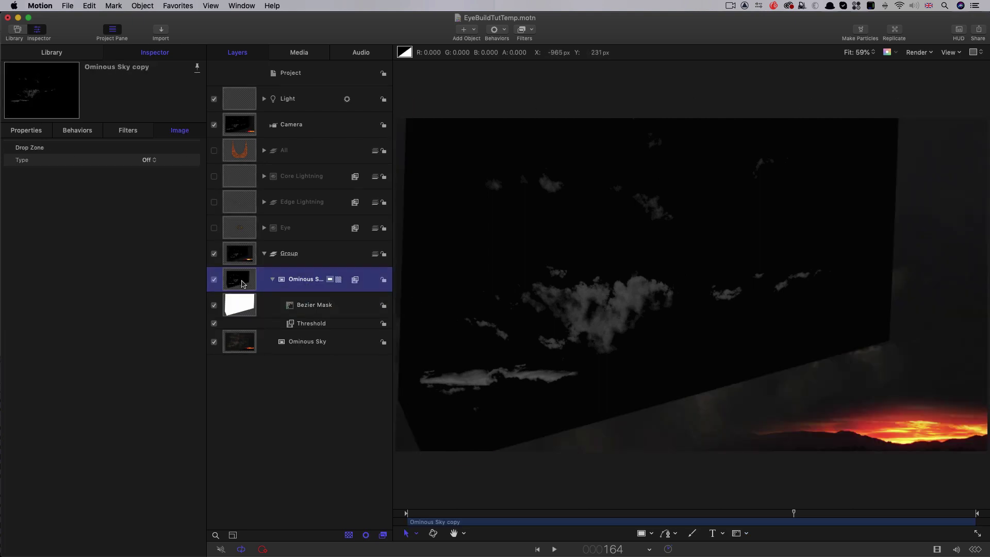
left_click(30, 131)
left_click(139, 374)
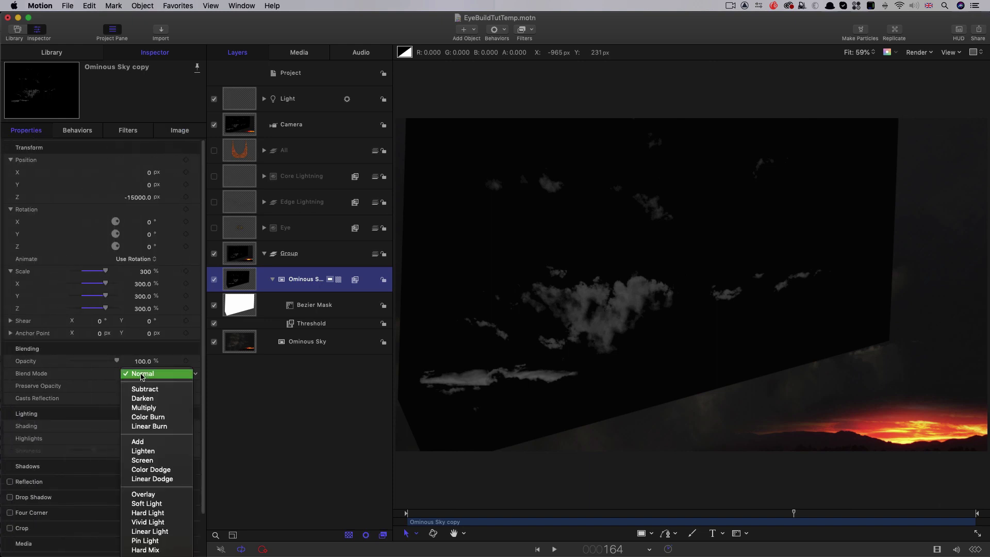
left_click(150, 461)
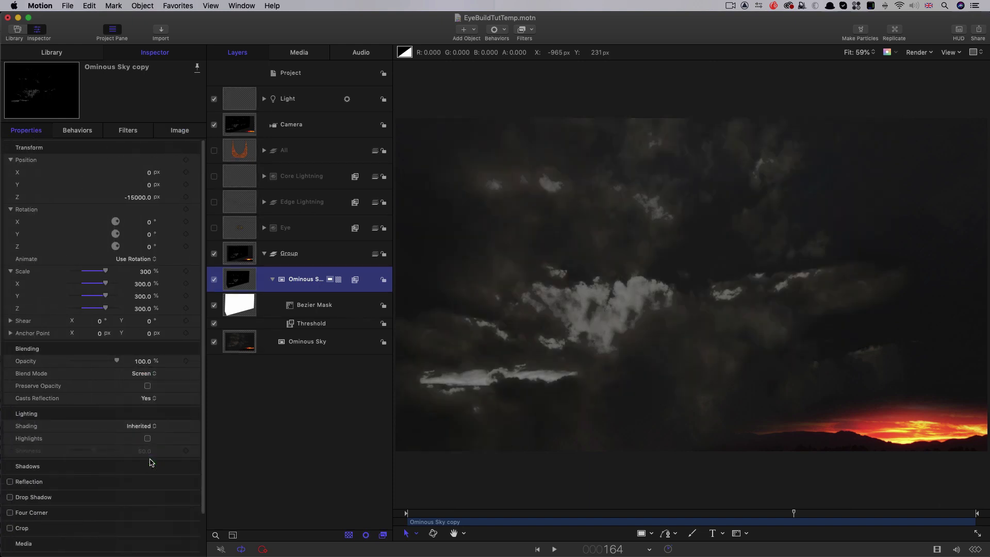
left_click(214, 280)
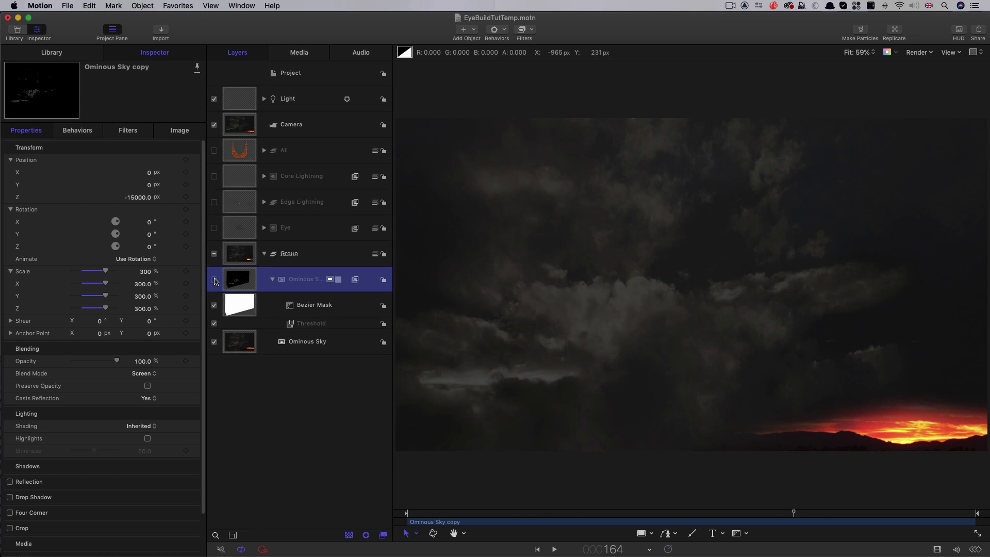
left_click(214, 280)
left_click(214, 280)
left_click(214, 279)
left_click(214, 280)
left_click(214, 279)
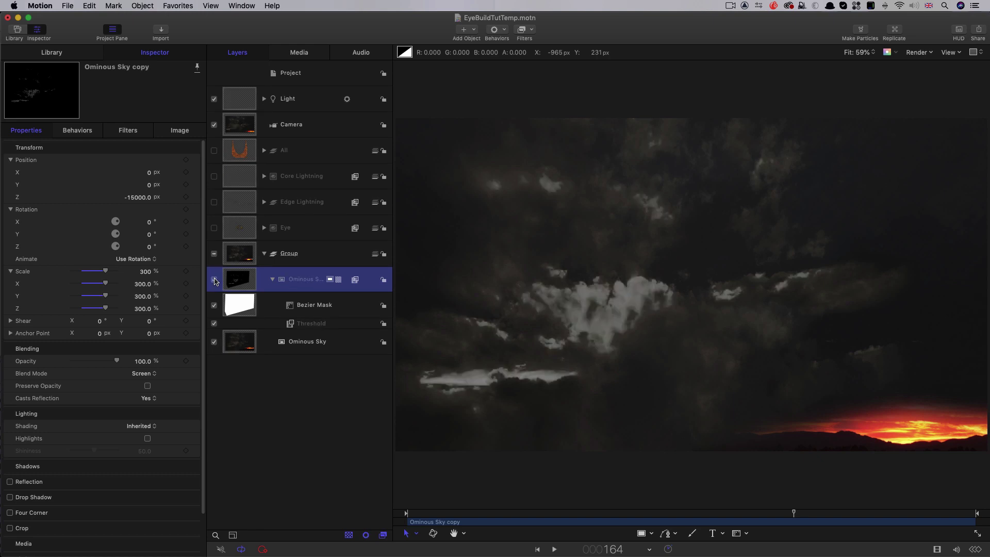
left_click(214, 279)
left_click(214, 279)
left_click(214, 279)
left_click(214, 279)
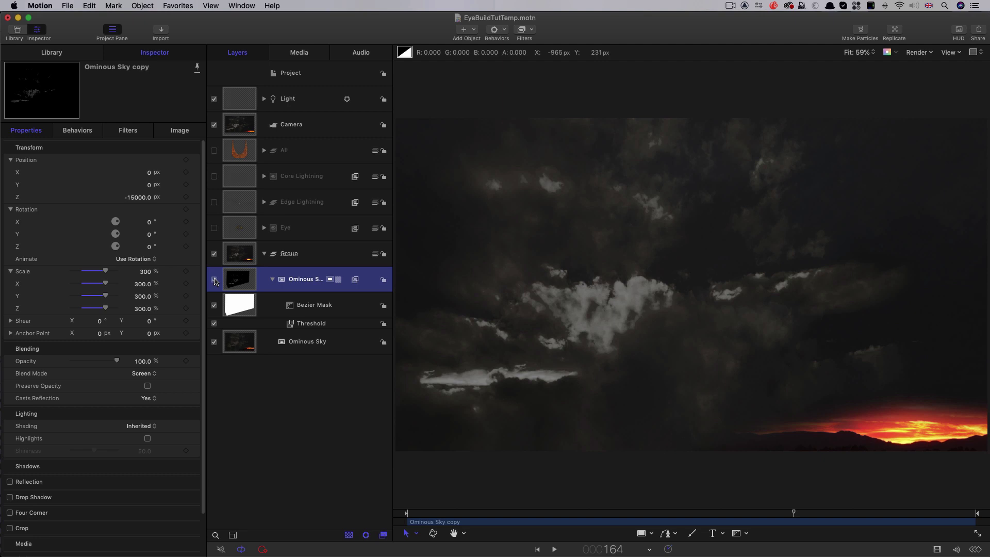
Add a Randomize behavior to the Ominous Sky copy's opacity: Amount 400, Subtract, Noisiness 0.4.
left_click(196, 364)
mouse_move(255, 453)
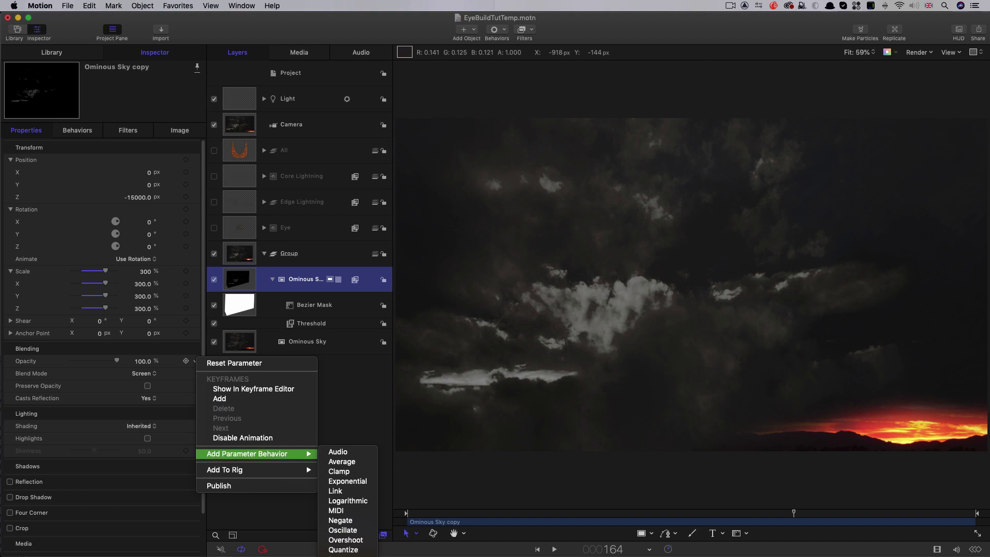
left_click(343, 550)
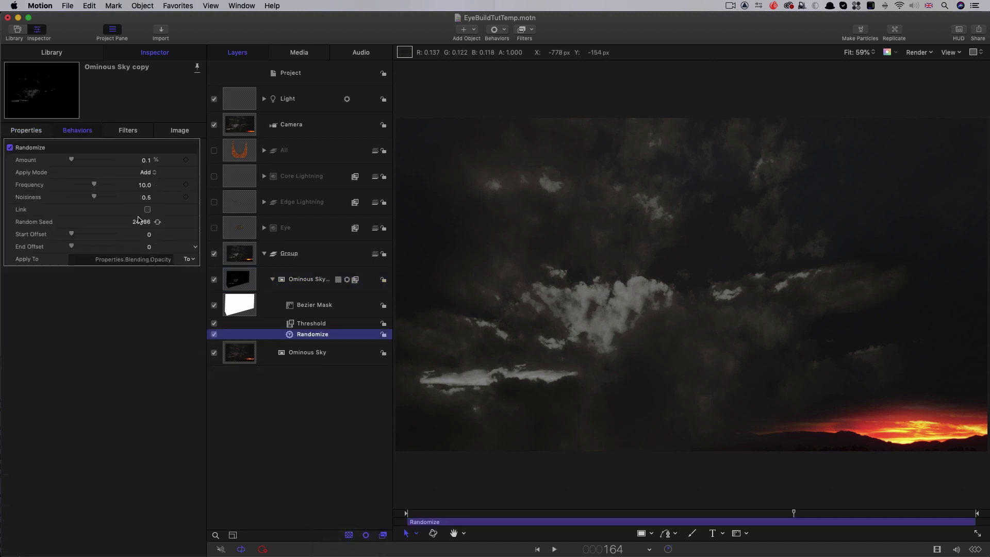
left_click(146, 161)
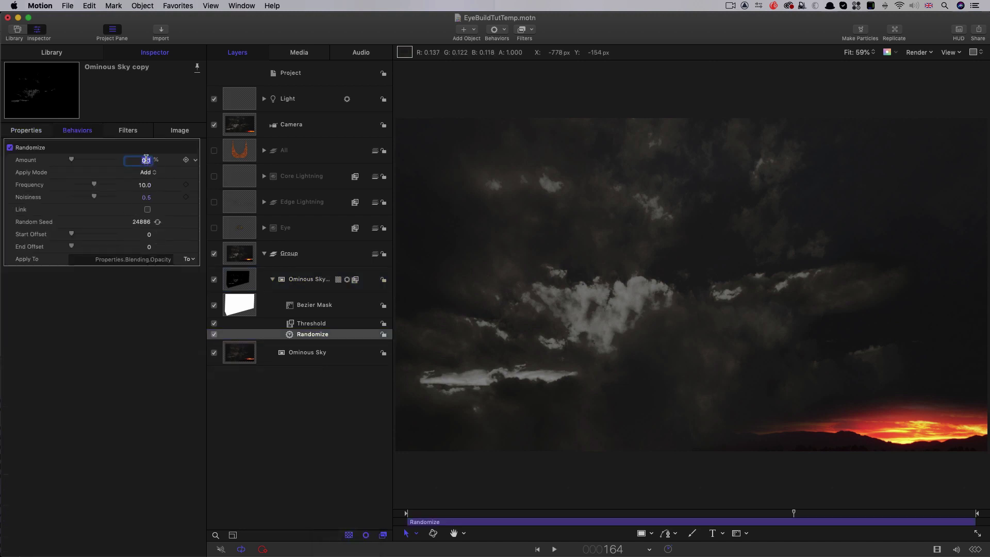
type("400")
key("Return")
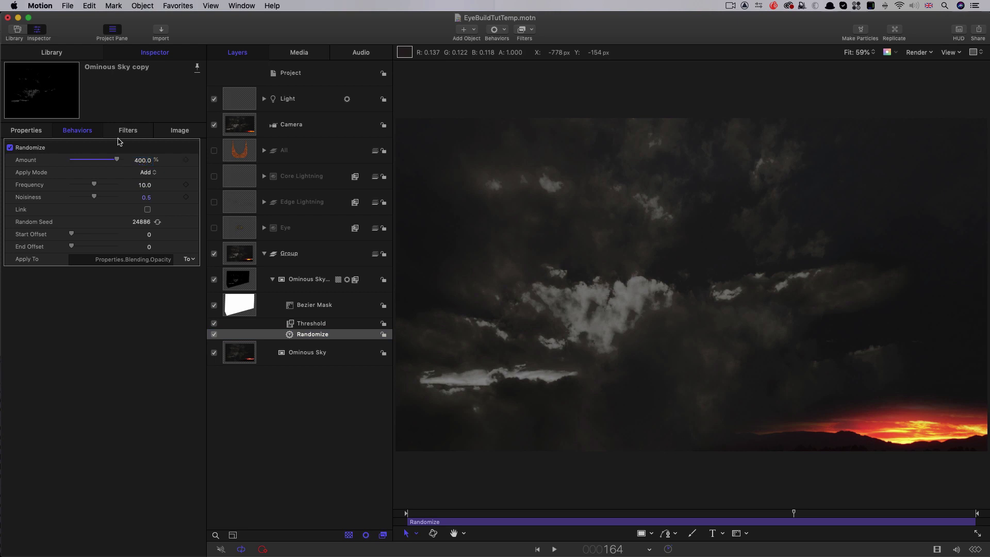
left_click(146, 172)
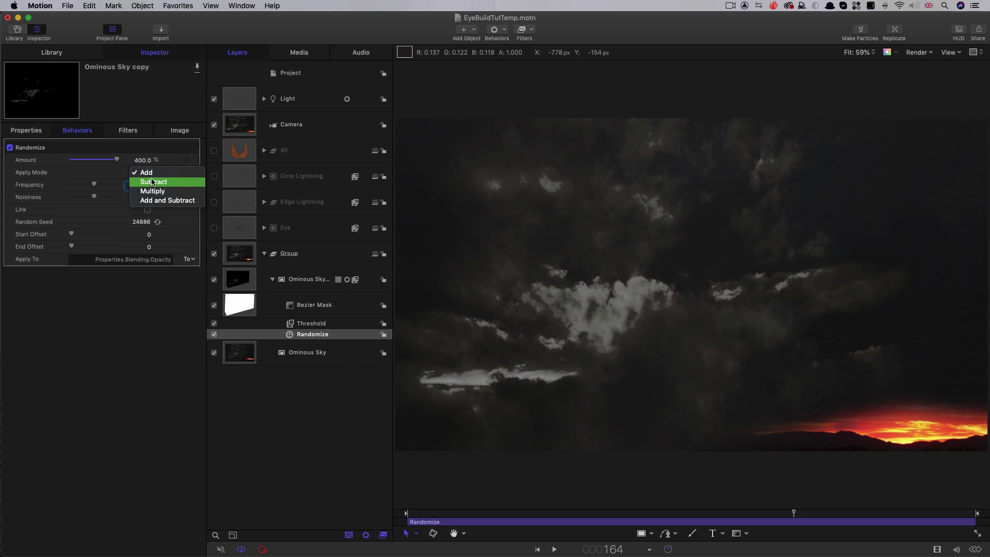
left_click(153, 181)
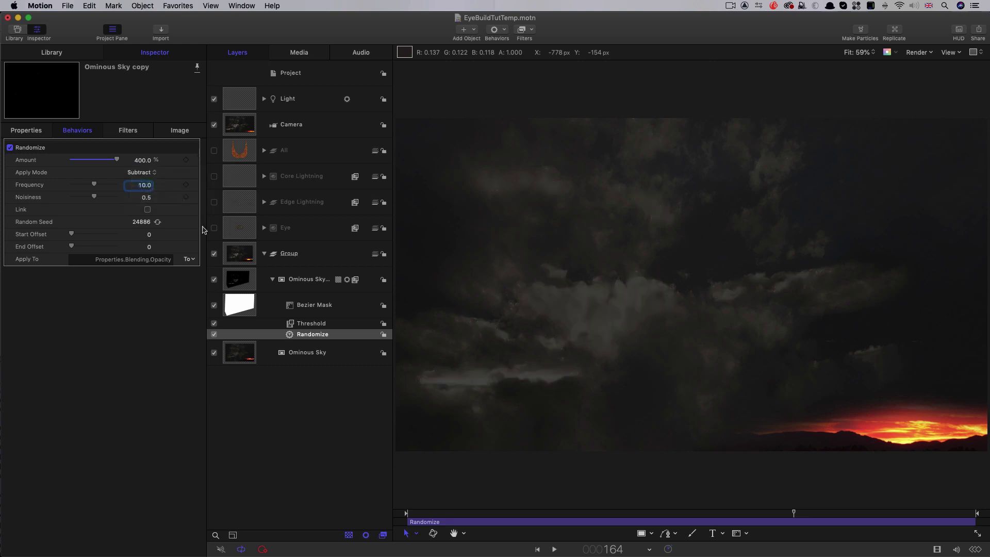
left_click(147, 197)
type("0.4")
key("Return")
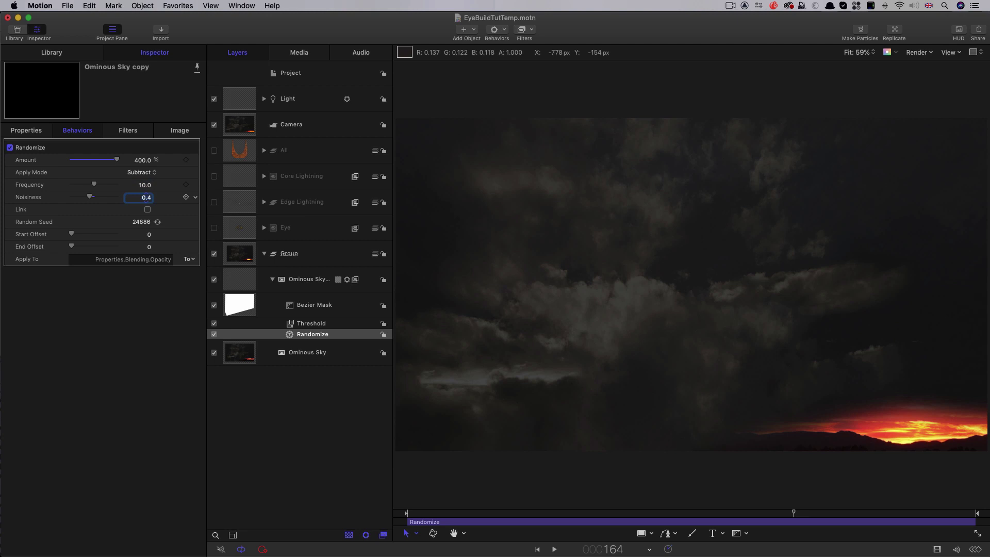
Preview the flicker from the start, then return to frame 103 and reselect the Ominous Sky copy.
key("Home")
key("space")
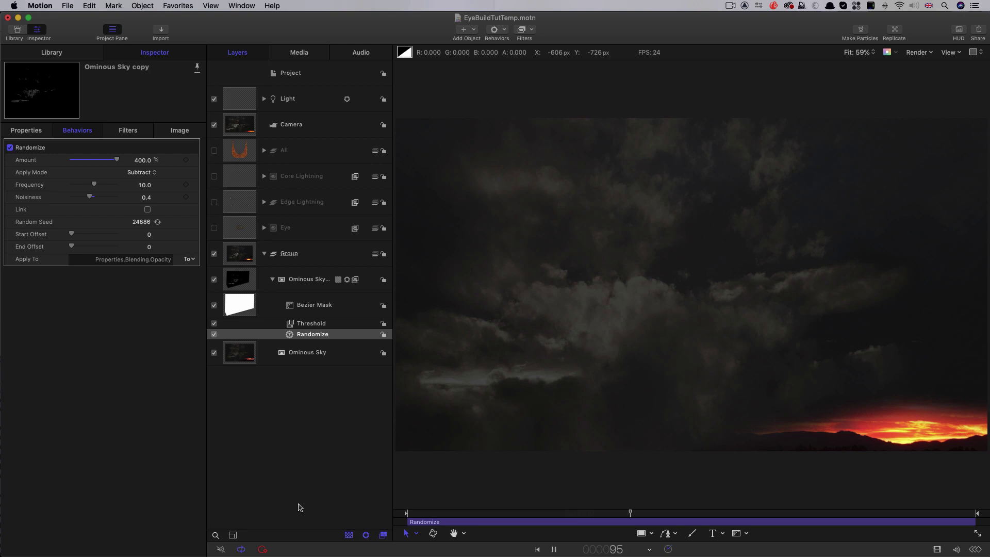
key("space")
left_click_drag(677, 513, 649, 513)
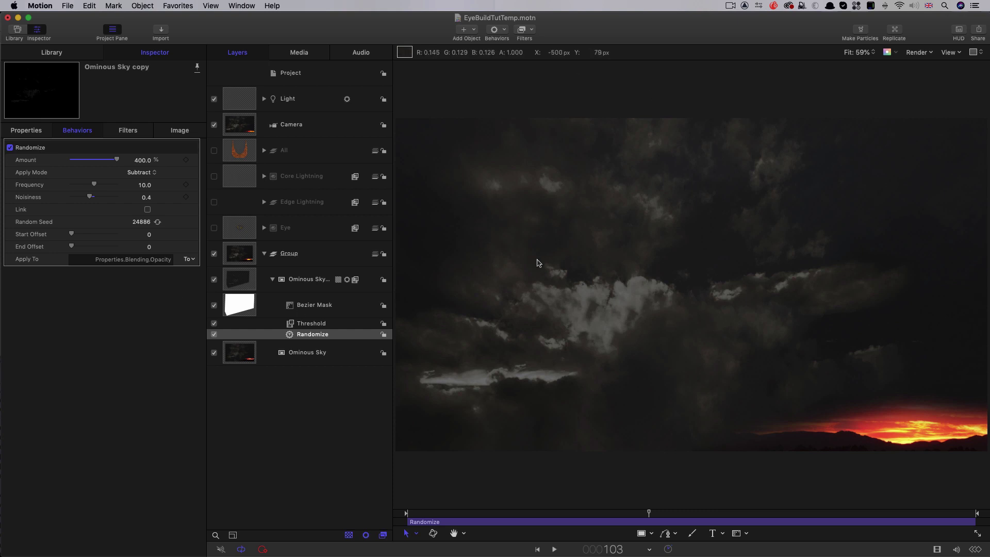
left_click(240, 282)
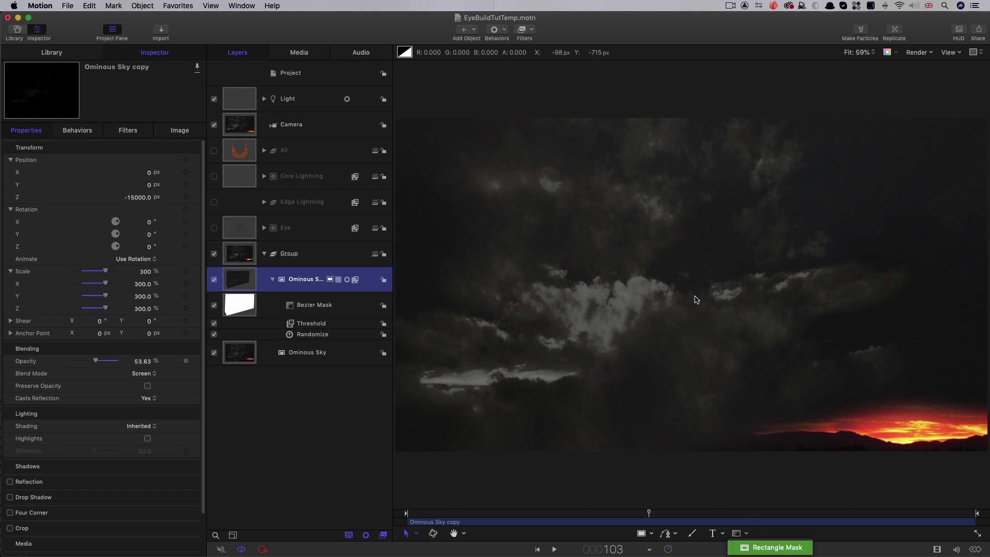
Draw a tall rectangle mask across the canvas centre and set its width to 850.
left_click_drag(558, 74, 687, 502)
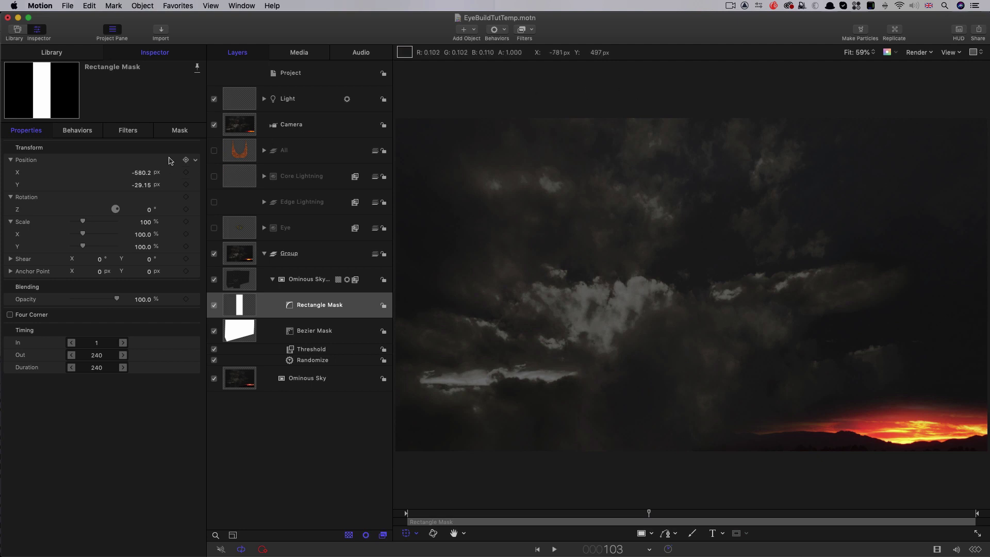
left_click(180, 130)
left_click(10, 186)
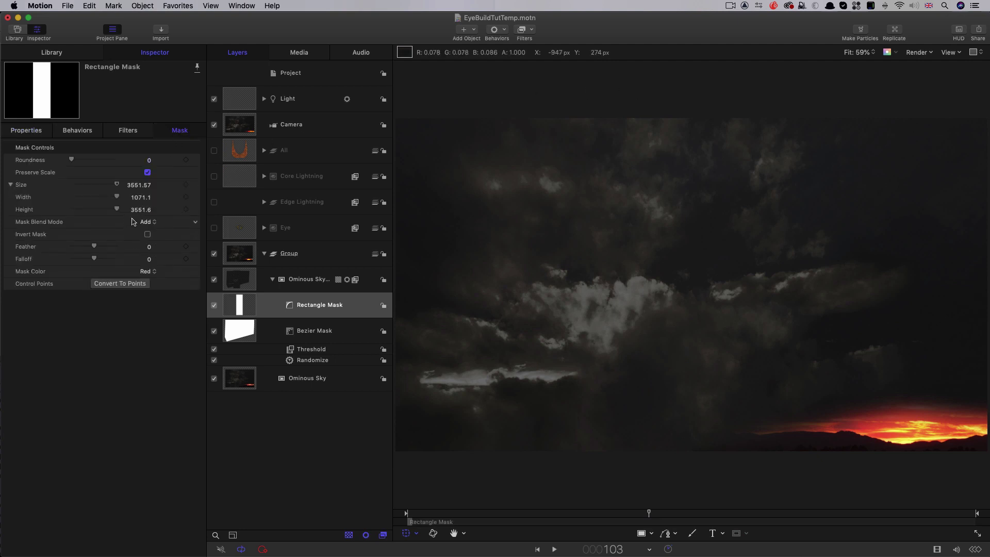
left_click(138, 198)
type("850")
key("Return")
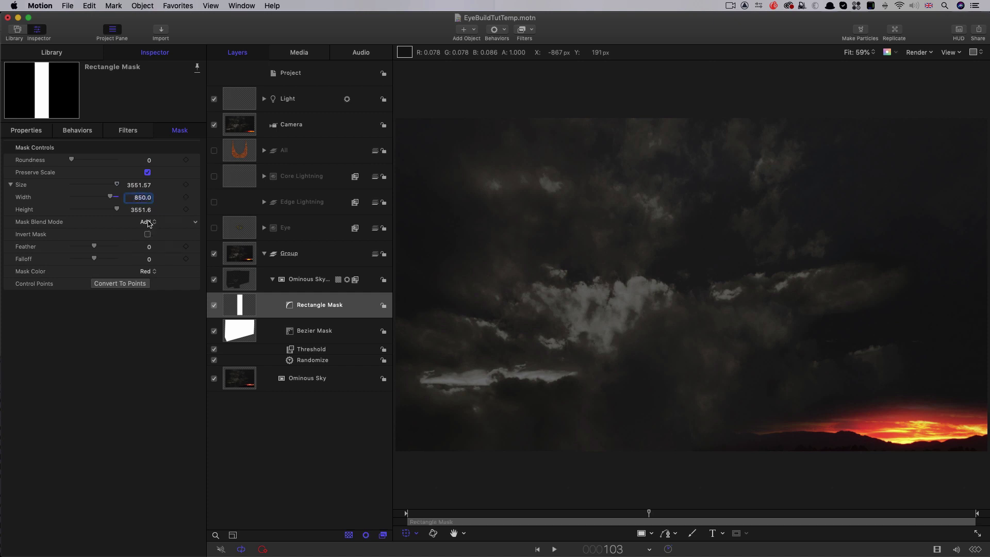
Set the mask to Subtract, invert it, and feather it by 400 for soft edges.
left_click(148, 223)
left_click(149, 232)
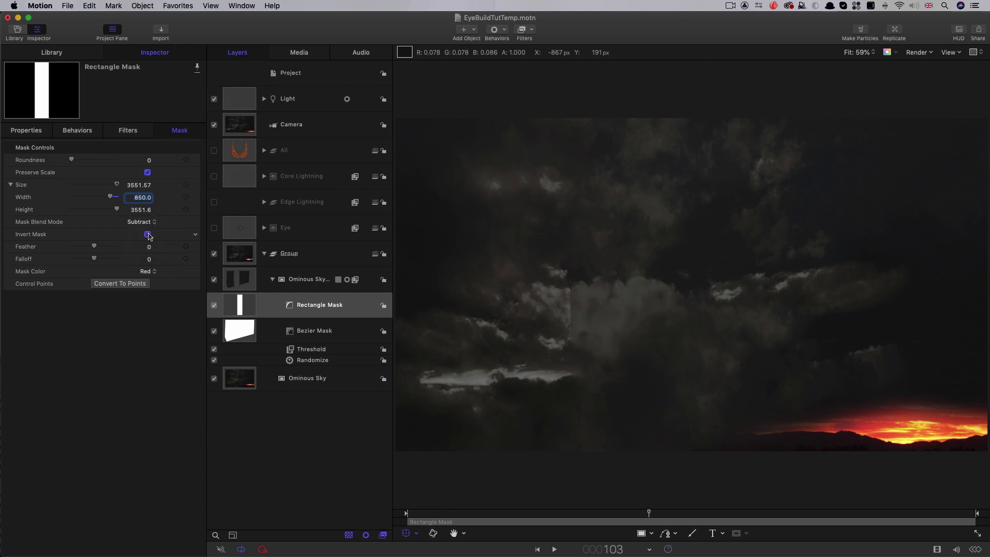
left_click(148, 235)
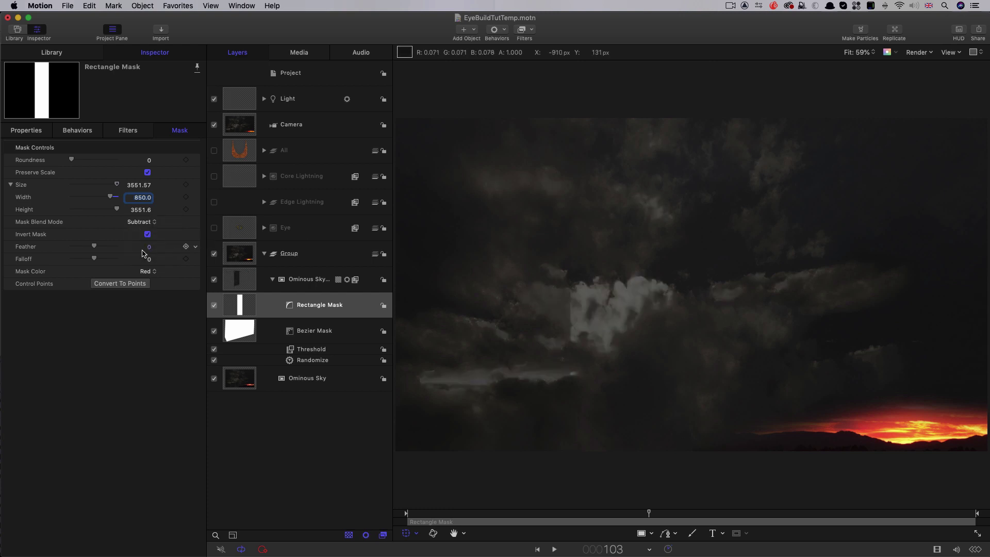
left_click(149, 247)
type("400")
key("Return")
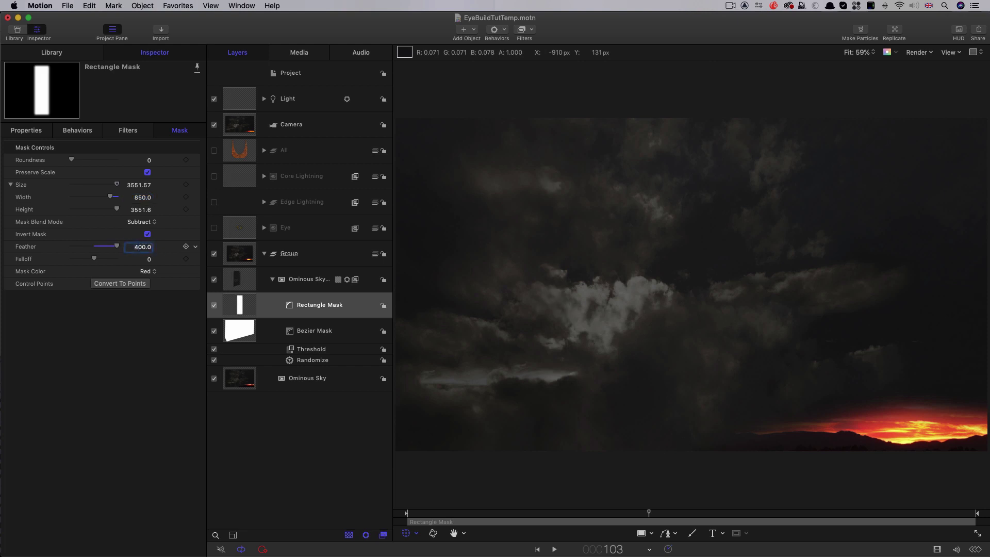
left_click_drag(542, 512, 647, 513)
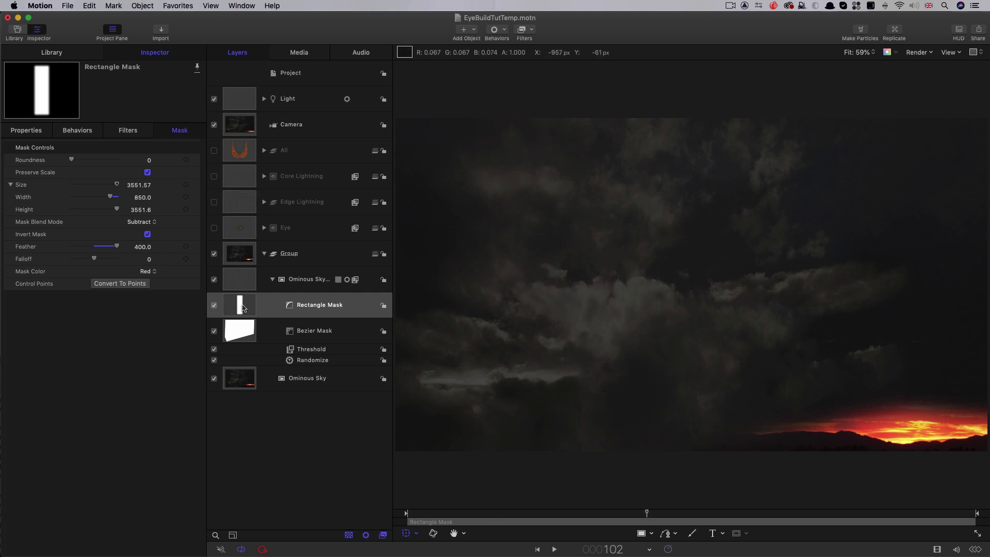
Set the Rectangle Mask's Position X and Y to 0.
left_click(27, 131)
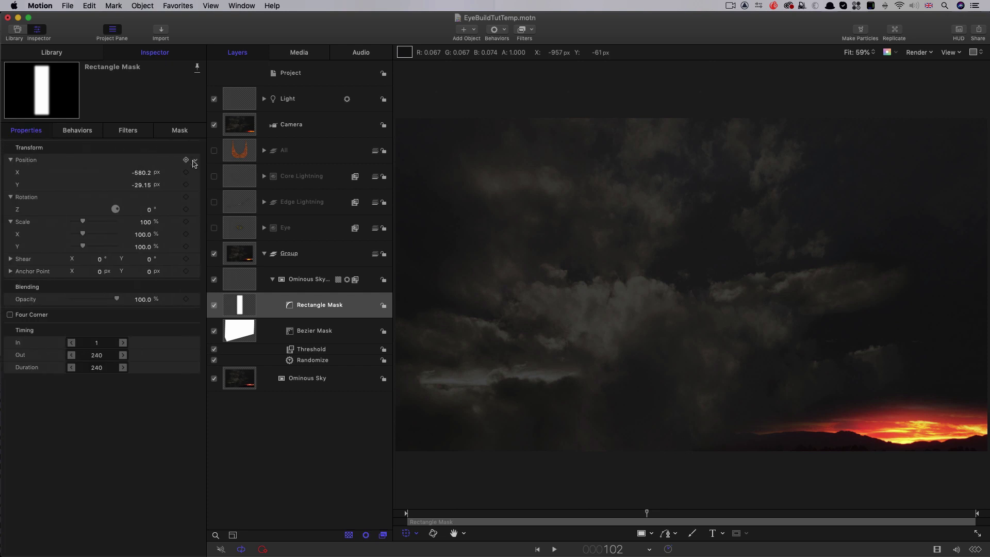
left_click(143, 173)
type("0")
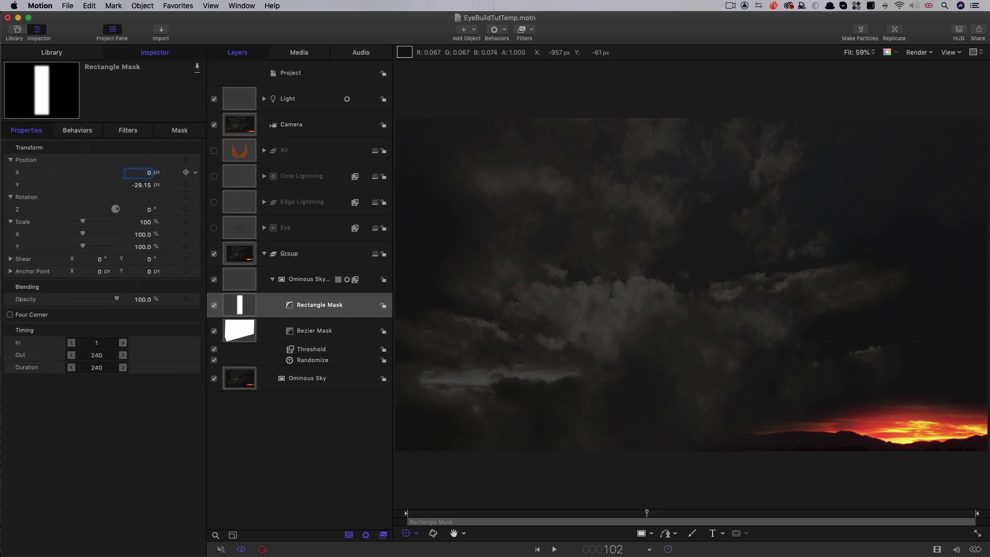
key("Tab")
type("0")
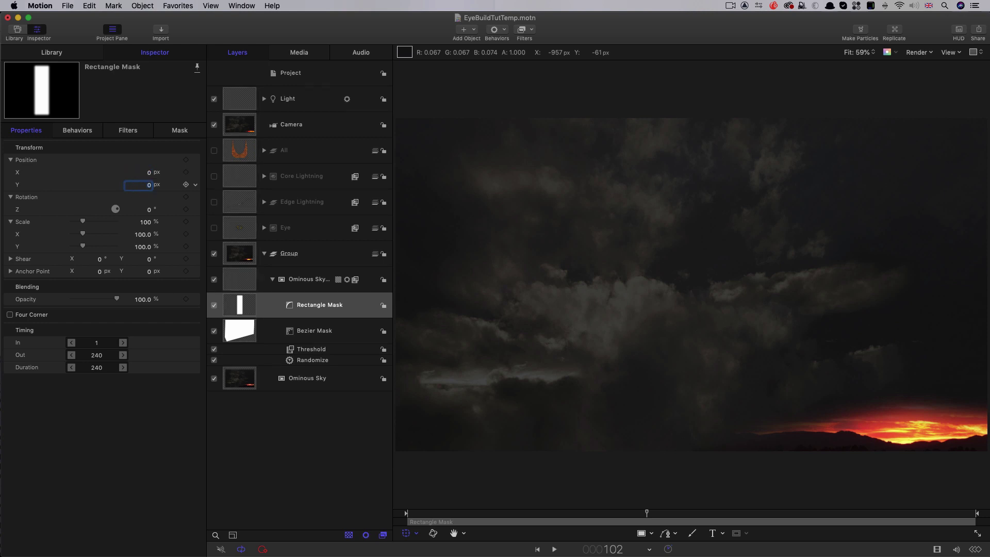
Randomize the mask's Position X with Amount 1920, Add and Subtract, and Frequency 2.
left_click(194, 173)
mouse_move(247, 268)
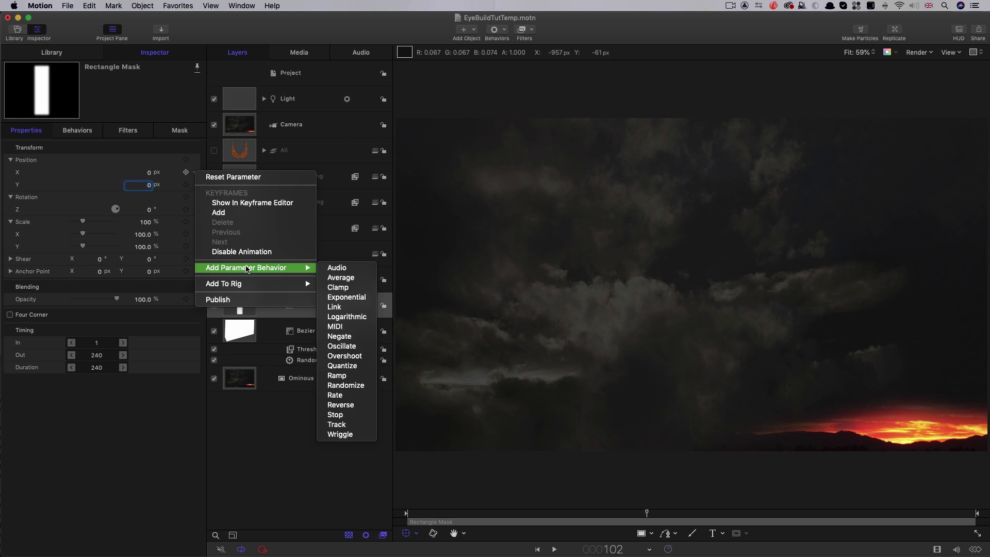
left_click(360, 388)
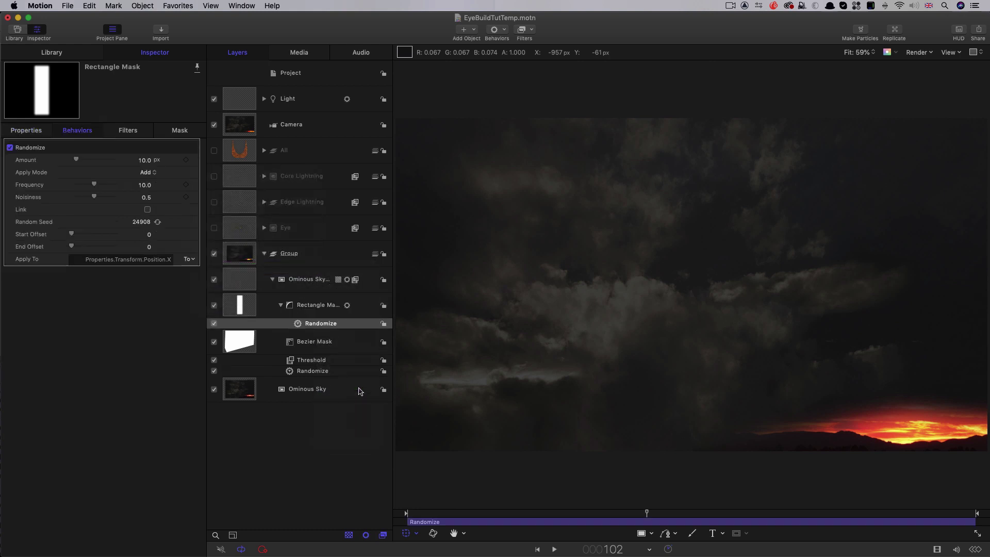
left_click(145, 160)
type("192")
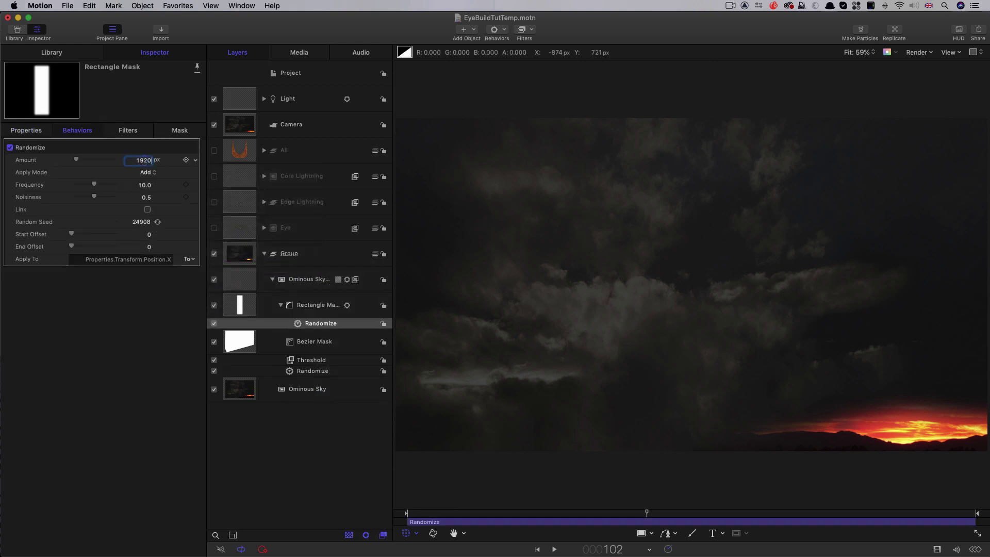
type("0")
key("Return")
left_click(146, 173)
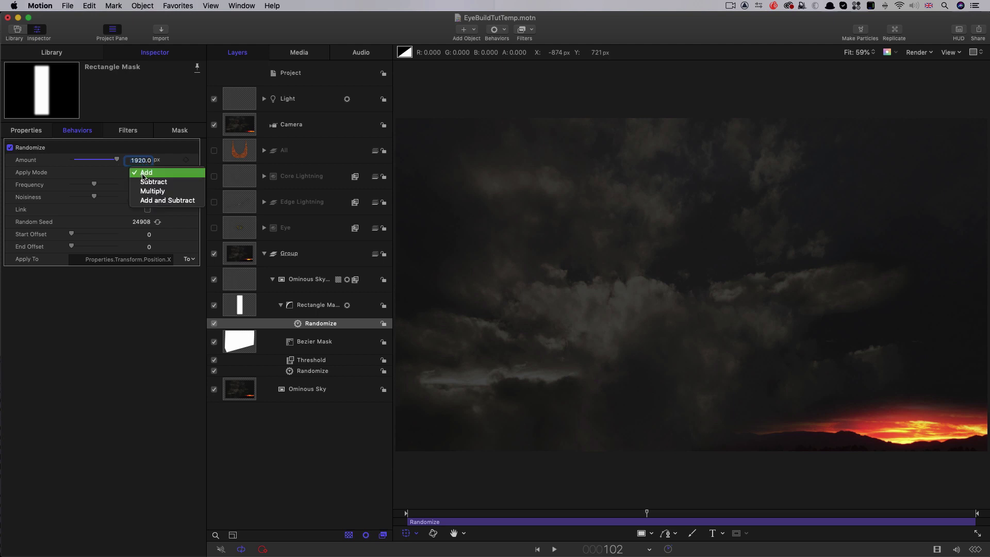
left_click(146, 201)
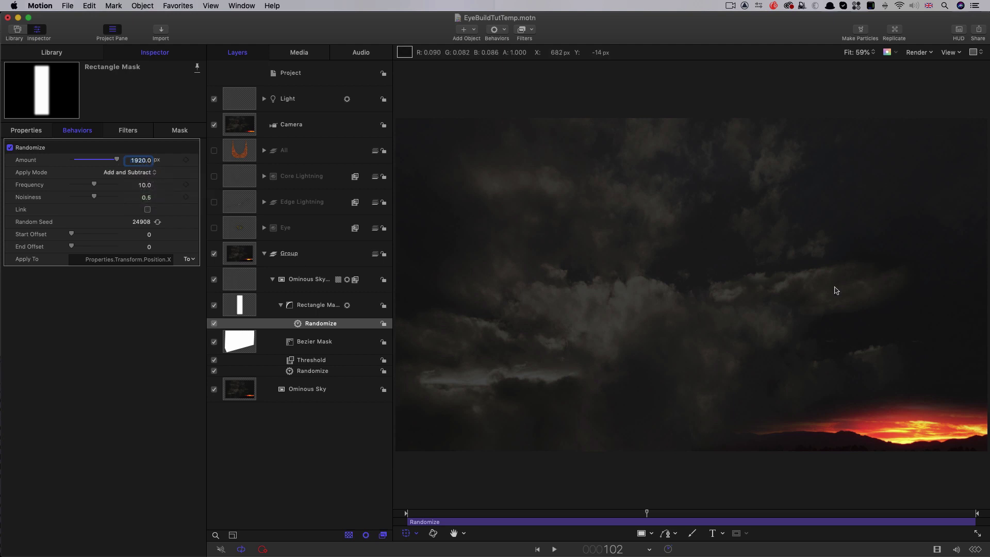
left_click(143, 184)
type("2")
key("Return")
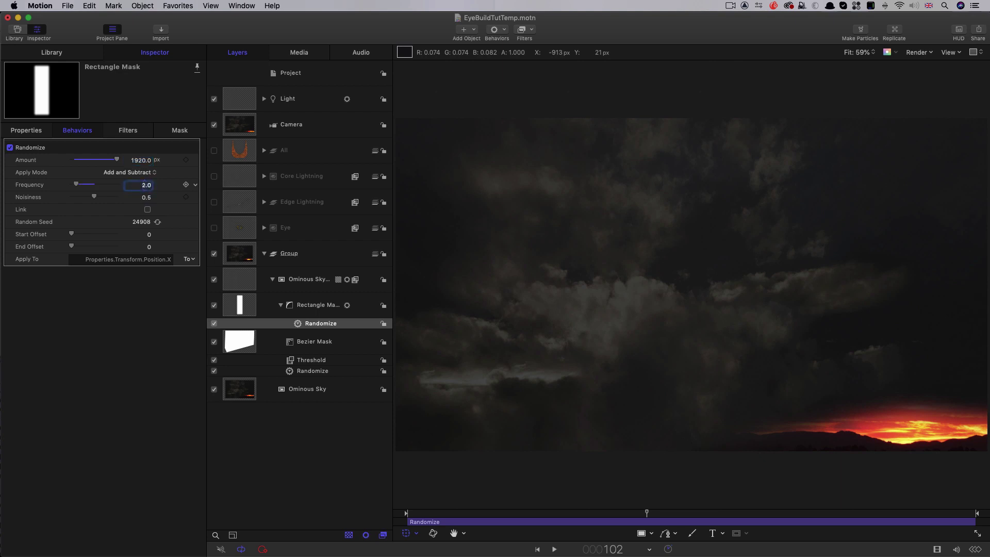
Play the animation from the first frame to preview the jumping mask.
left_click_drag(464, 514, 333, 517)
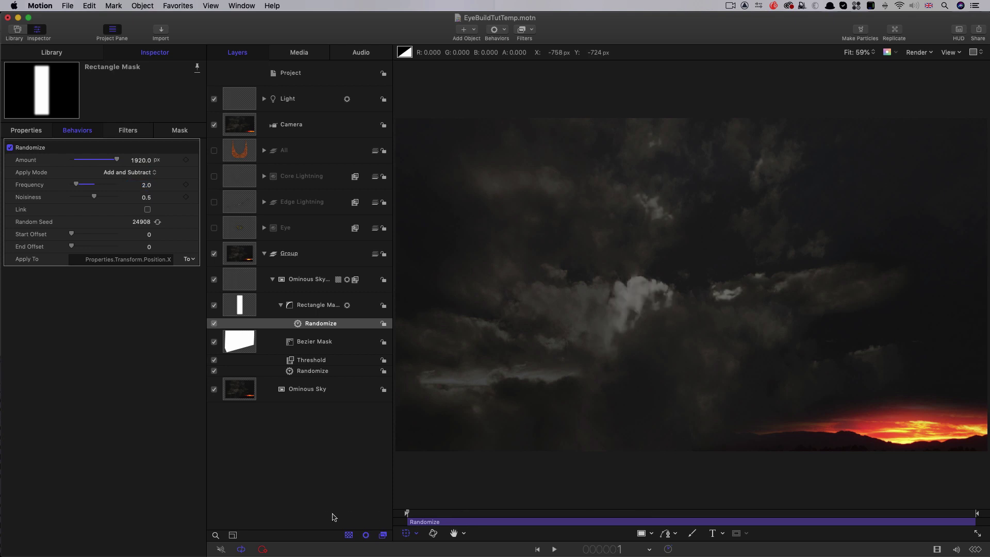
key("space")
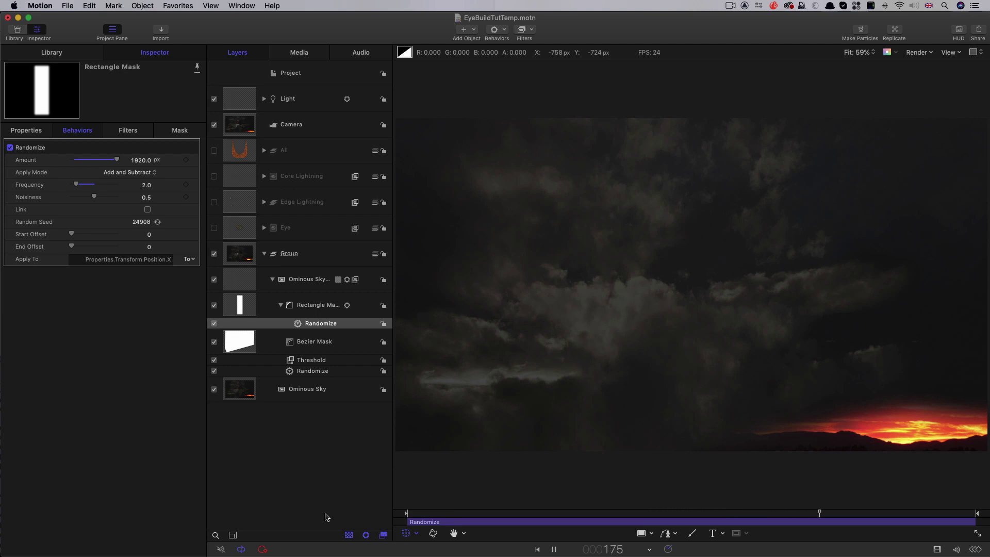
key("space")
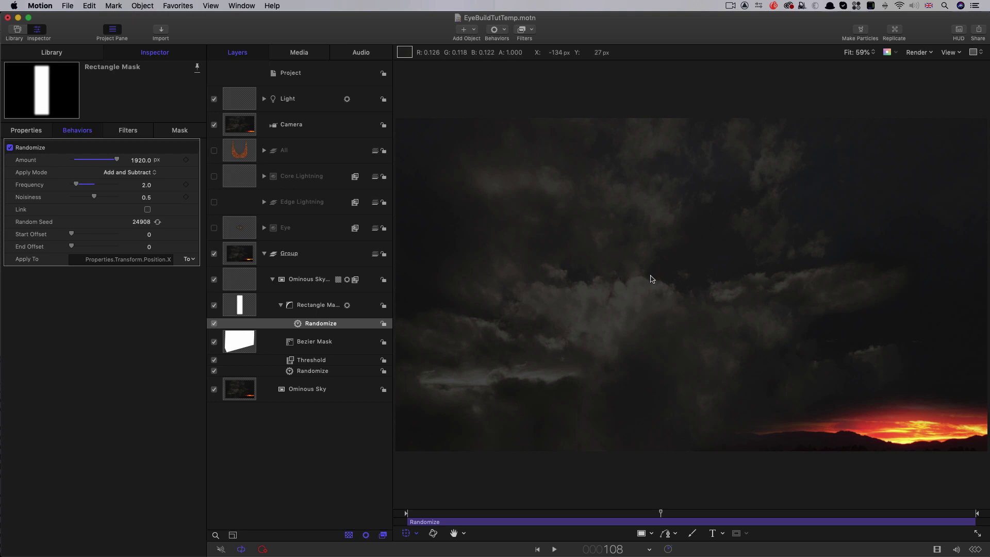
Rename the Group layer to 'Sky'.
left_click(243, 254)
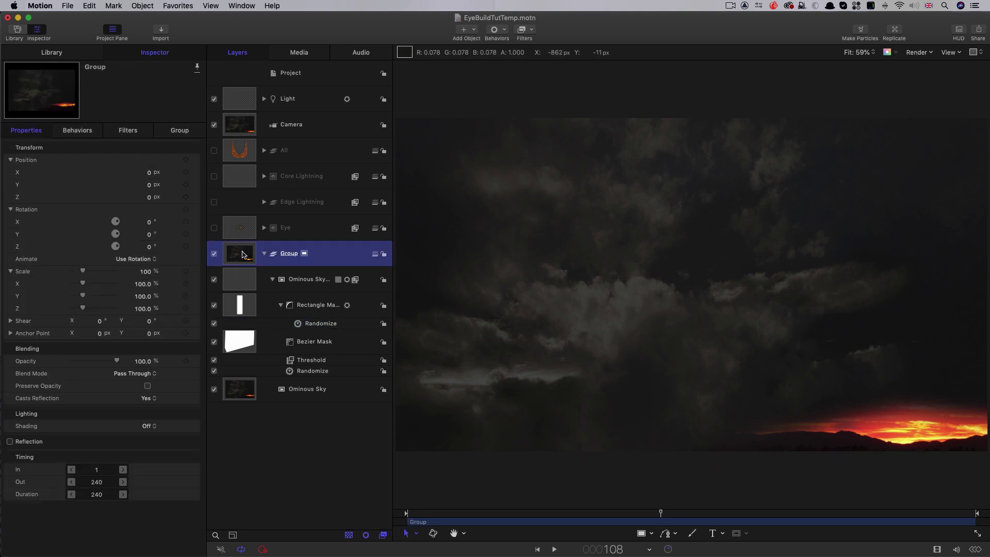
double_click(285, 254)
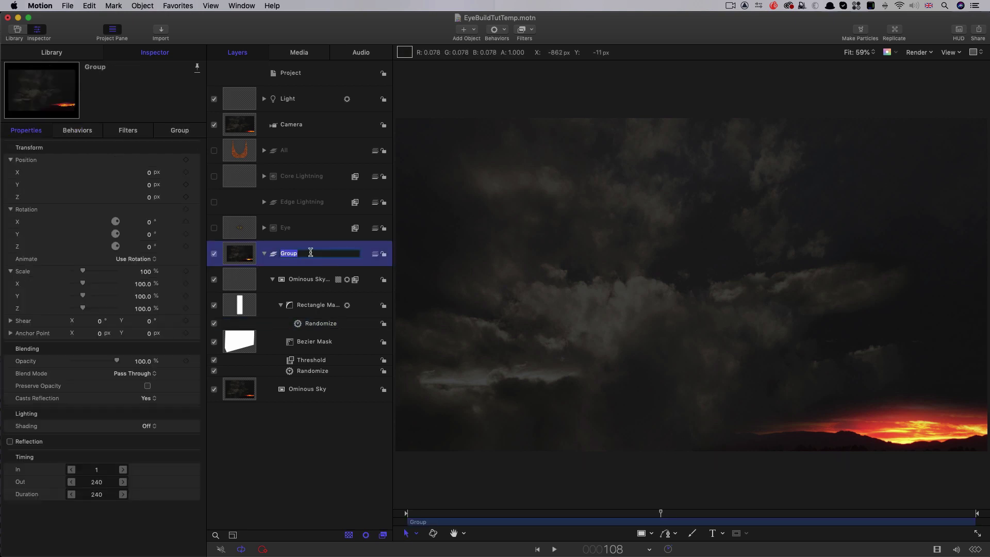
type("Sky")
key("Return")
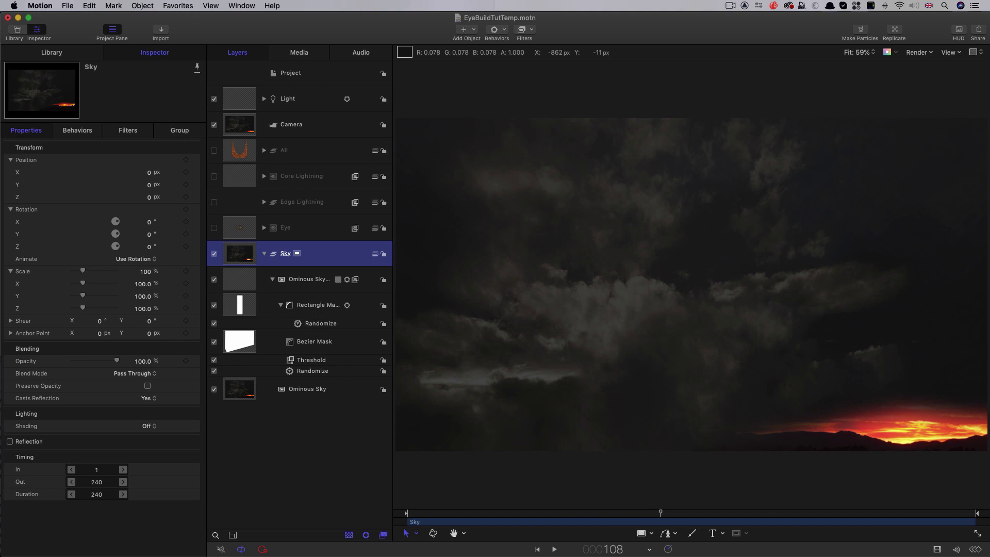
Apply a Twirl distortion filter to the Sky group with Amount 0.4.
left_click(533, 31)
mouse_move(573, 75)
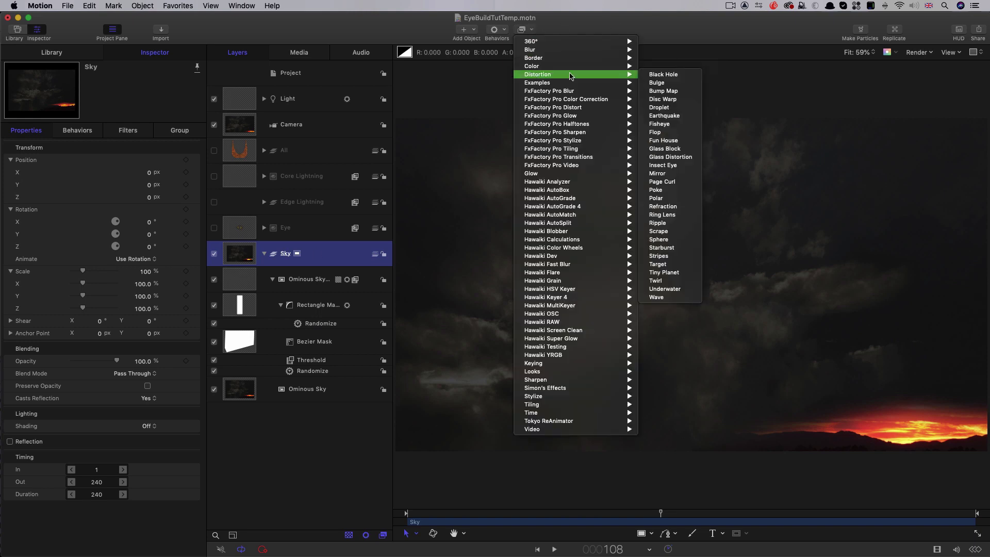
left_click(662, 281)
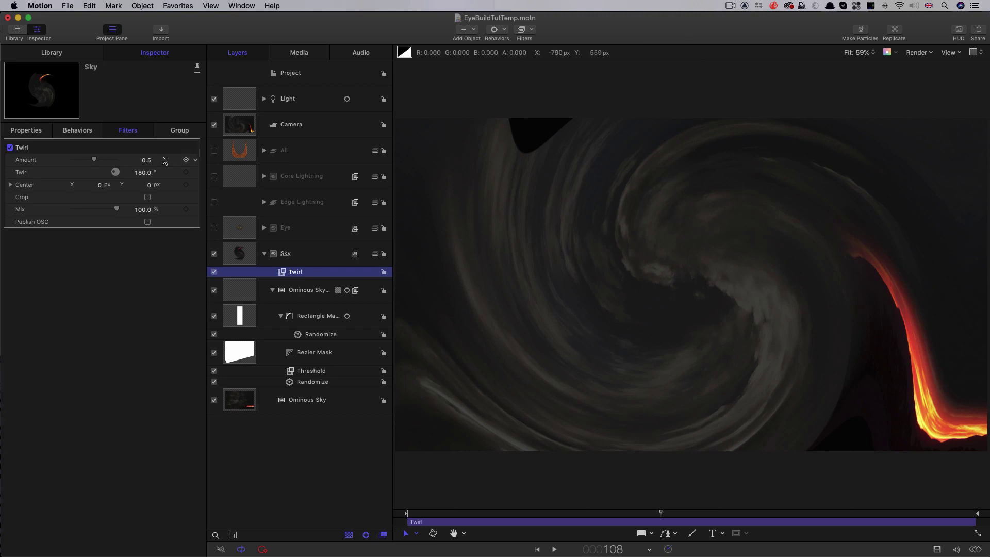
left_click(148, 162)
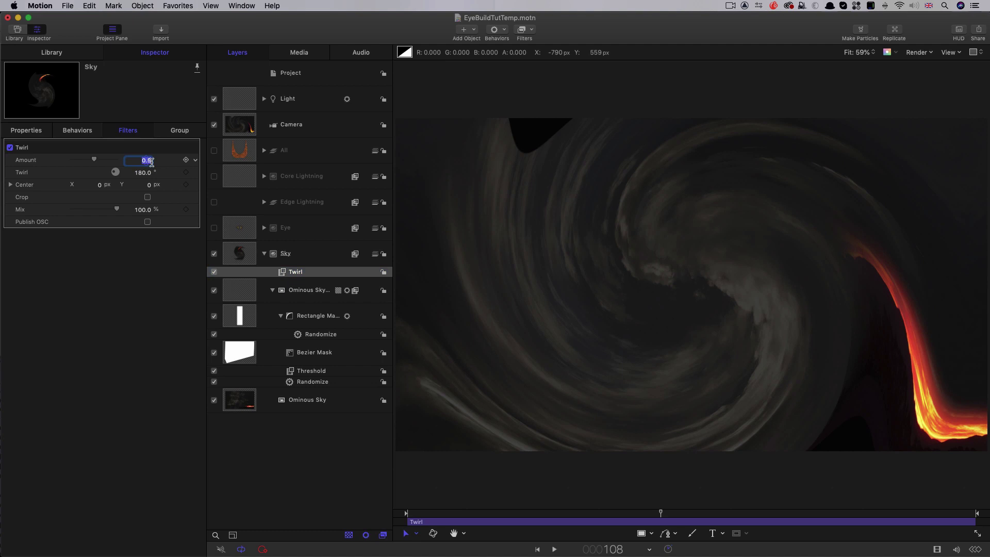
type("0.4")
key("Return")
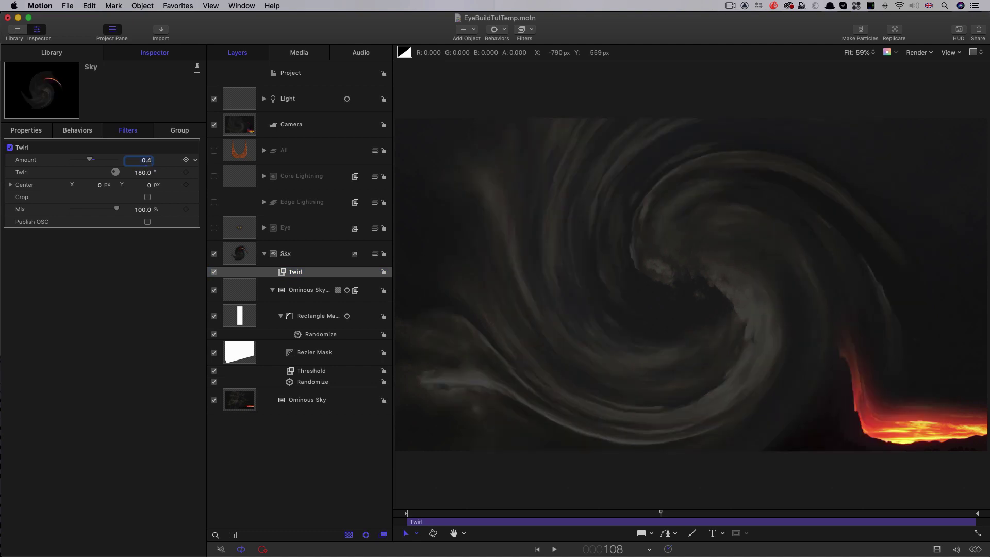
left_click(145, 174)
Set the twirl angle to 0 and ramp it from 6° to -6°, then preview.
type("0")
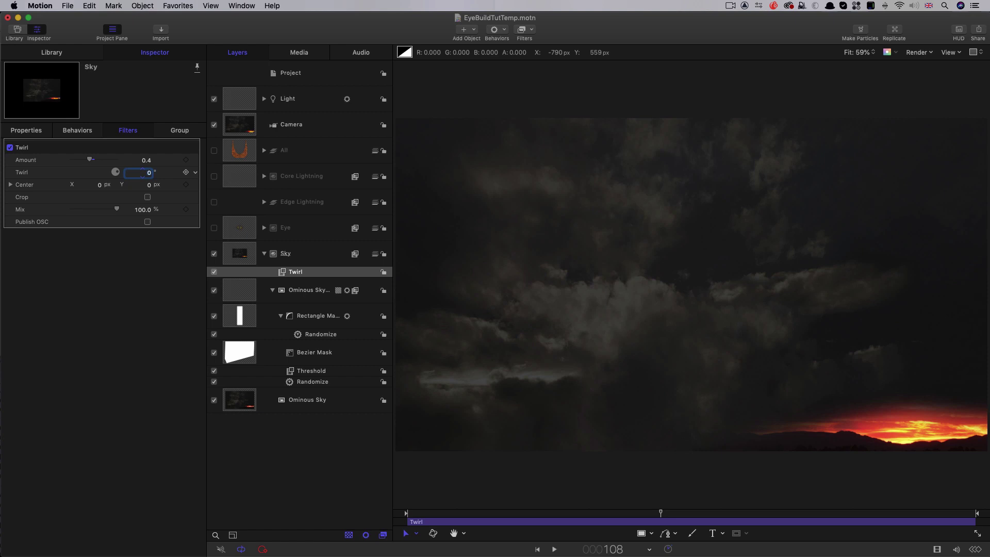
left_click(195, 172)
mouse_move(258, 265)
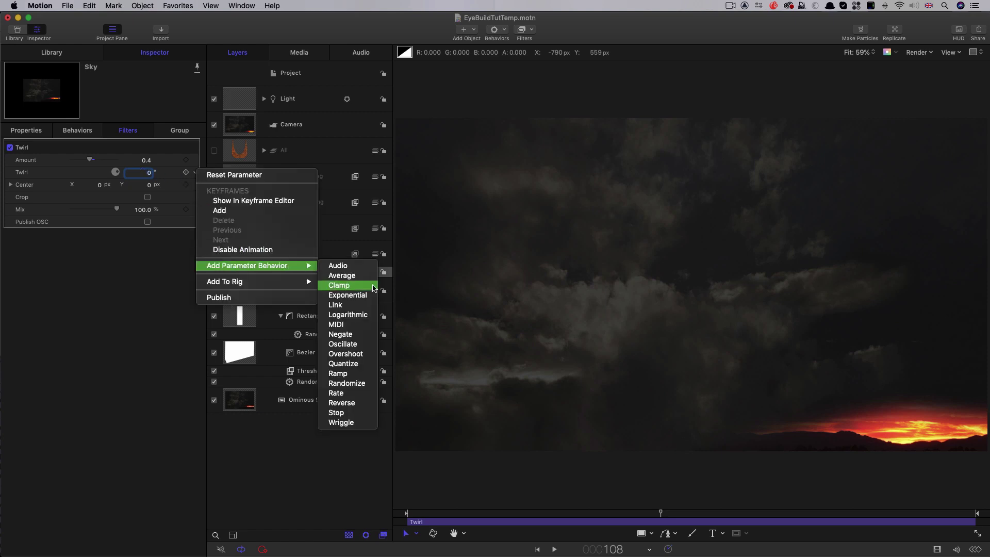
left_click(364, 373)
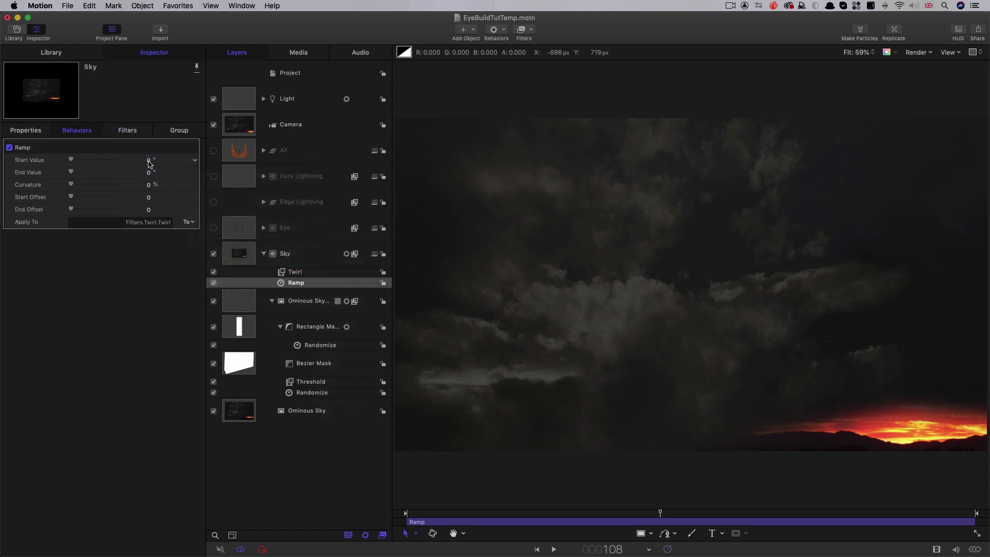
type("6.")
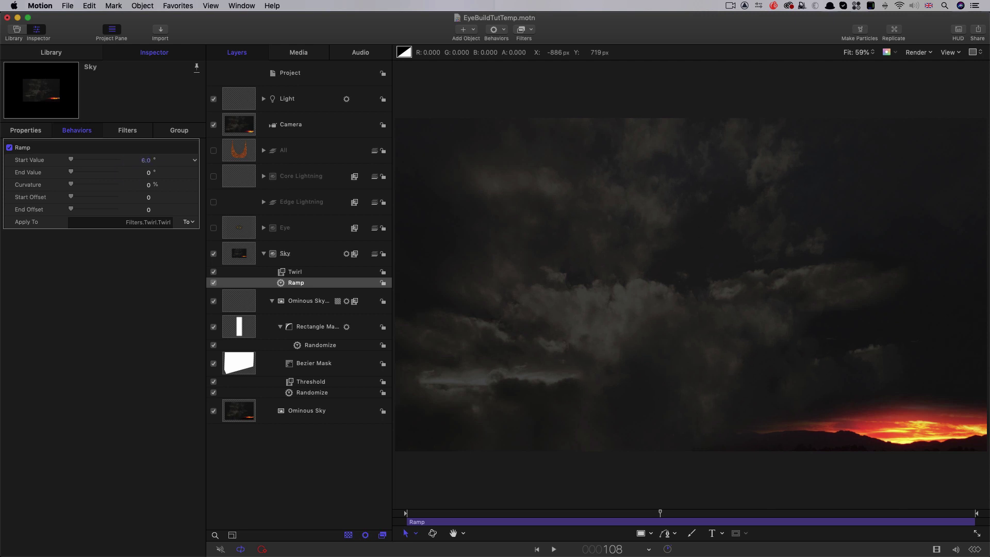
key("Tab")
type("-6")
key("Return")
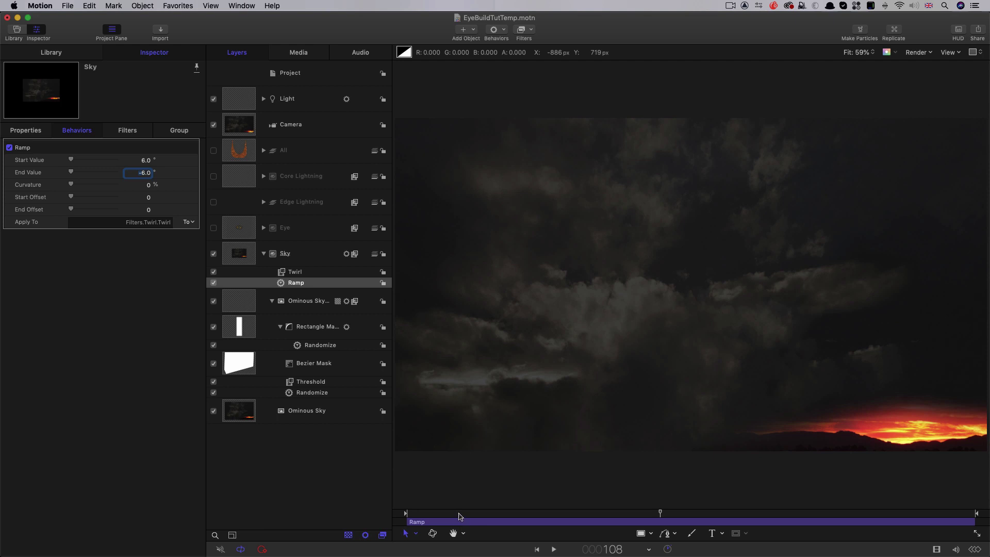
key("Home")
key("space")
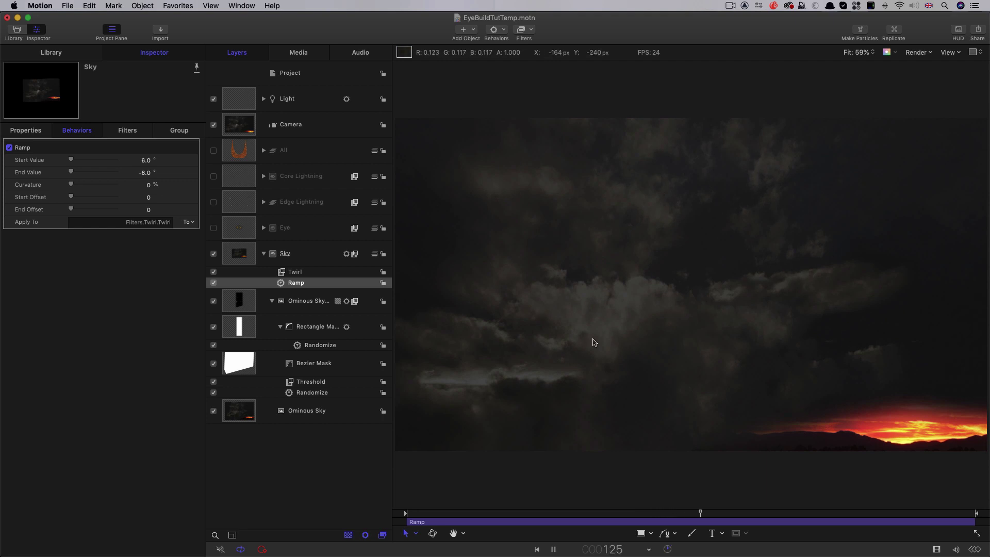
key("space")
Move the Twirl centre far off toward the upper left and preview the result.
key("Up")
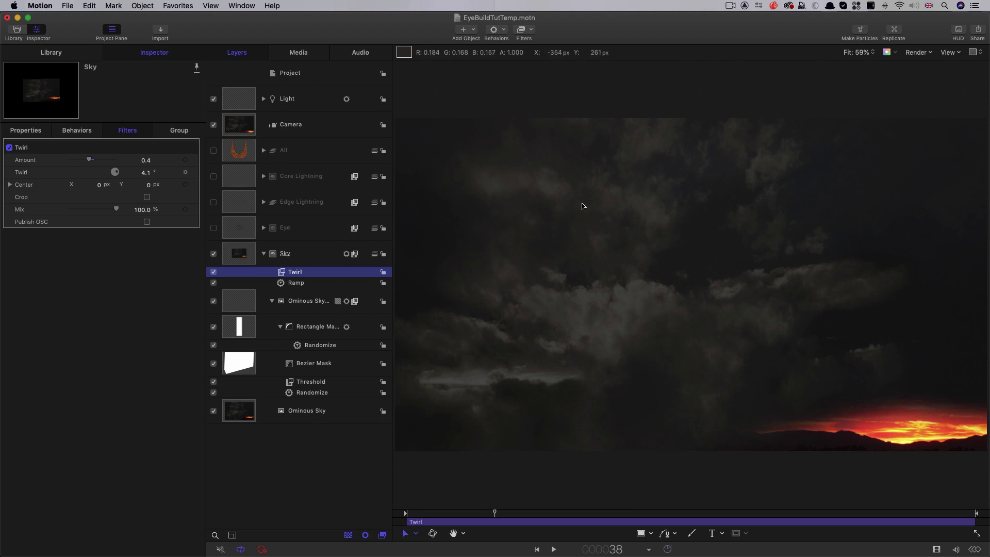
key("super+slash")
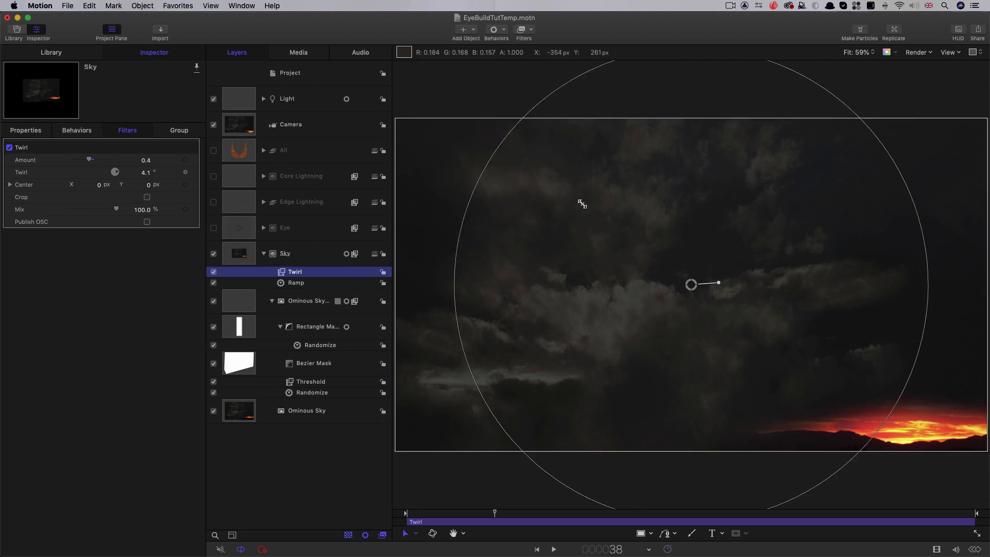
left_click(692, 287)
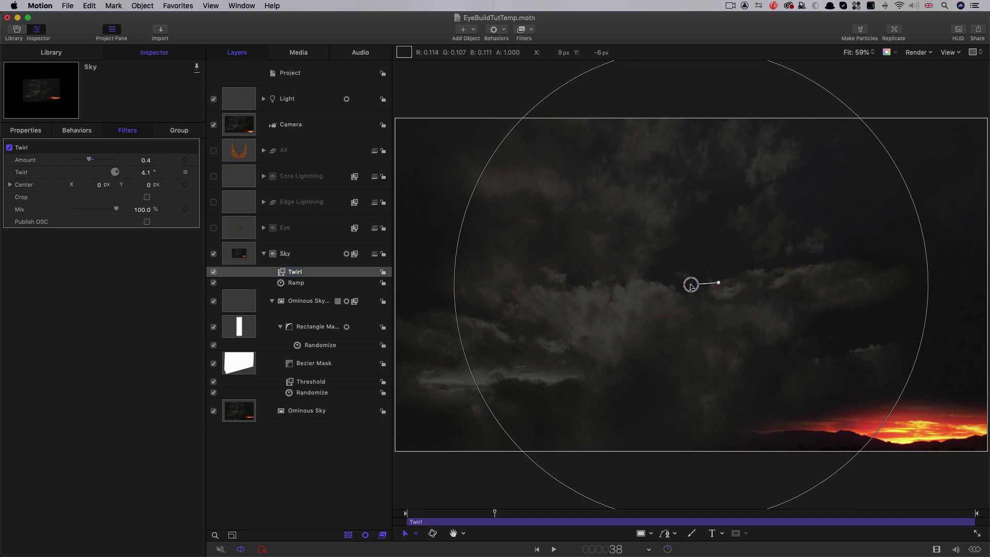
left_click_drag(692, 287, 636, 226)
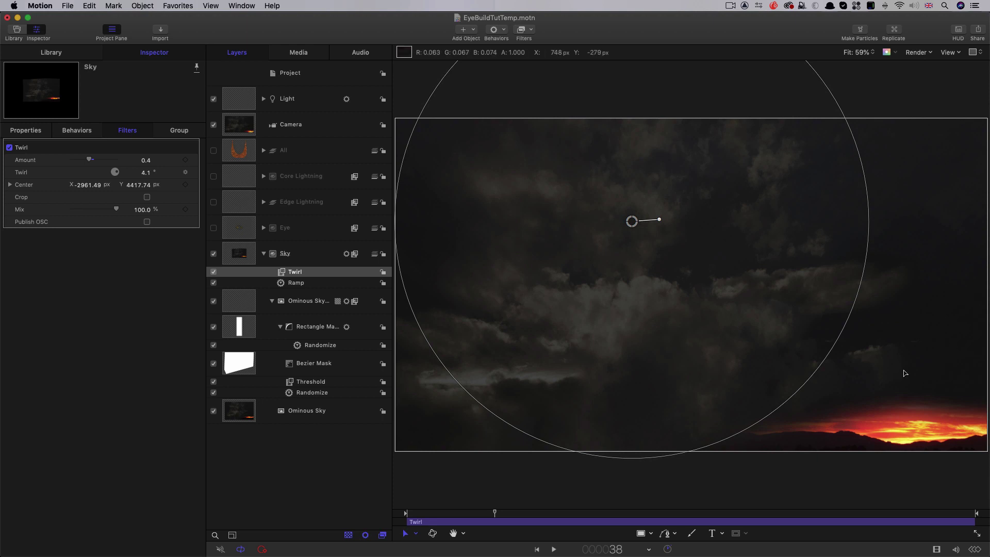
key("space")
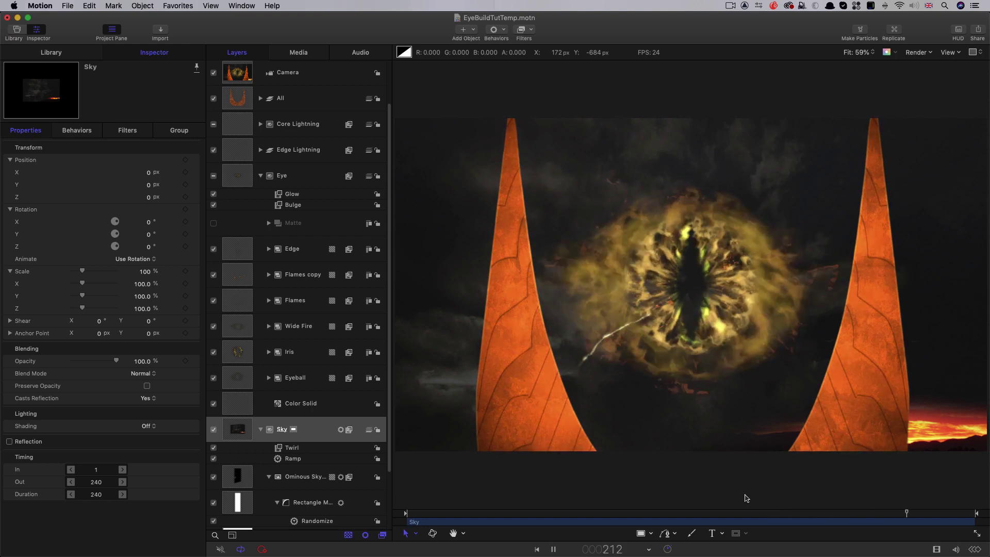
Stop playback of the full composition with eye and horns over the twirling sky.
key("space")
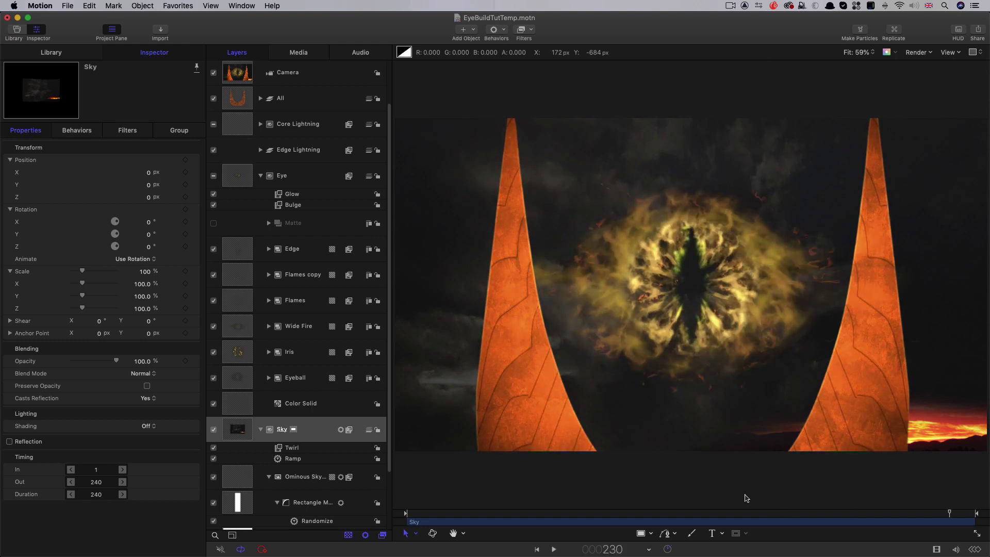